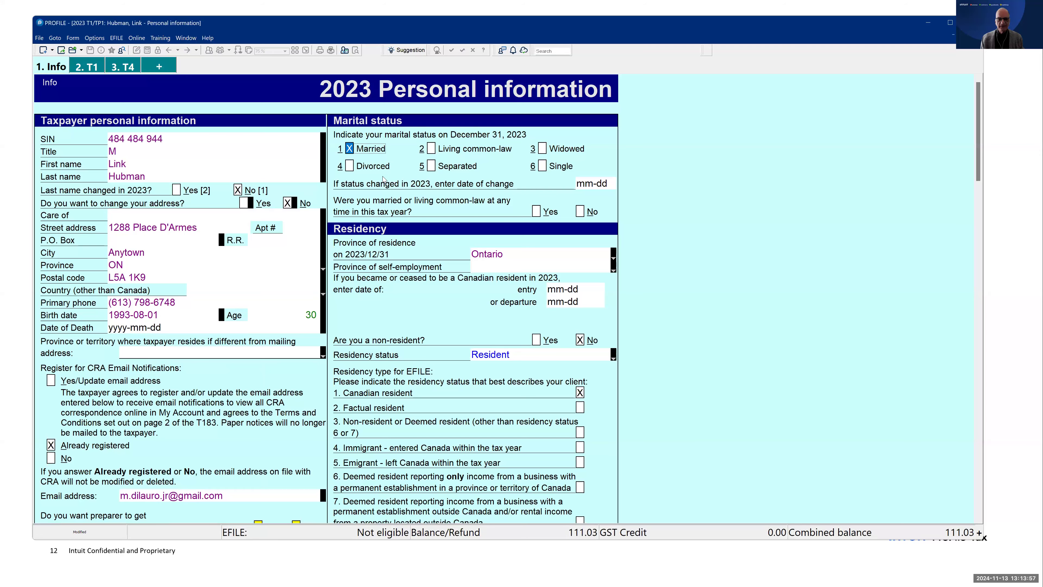
# Step: Enter the spouse's social insurance number under Spousal information
pyautogui.scroll(-8, 367, 164)
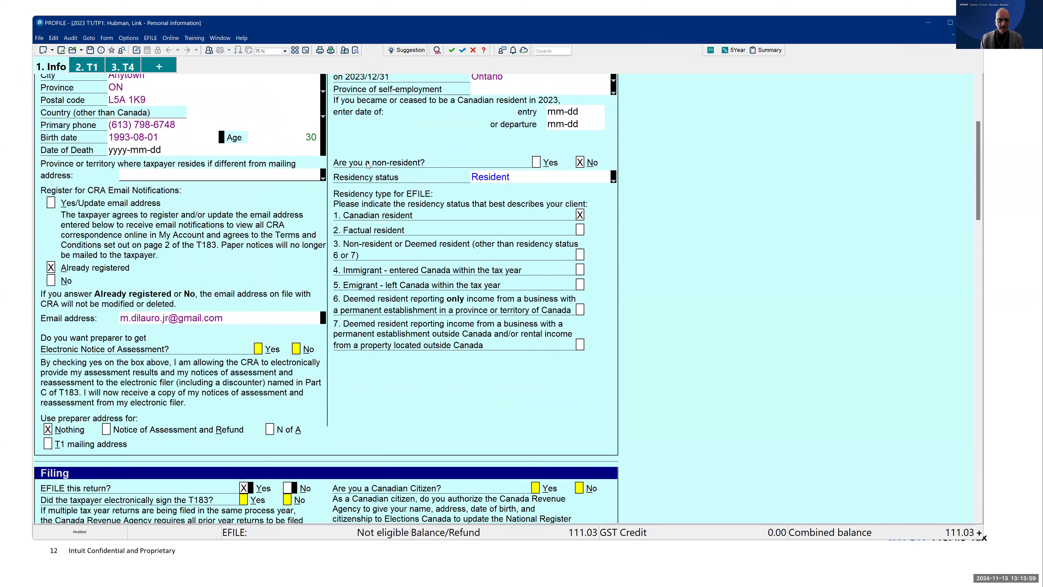
pyautogui.scroll(-2, 369, 165)
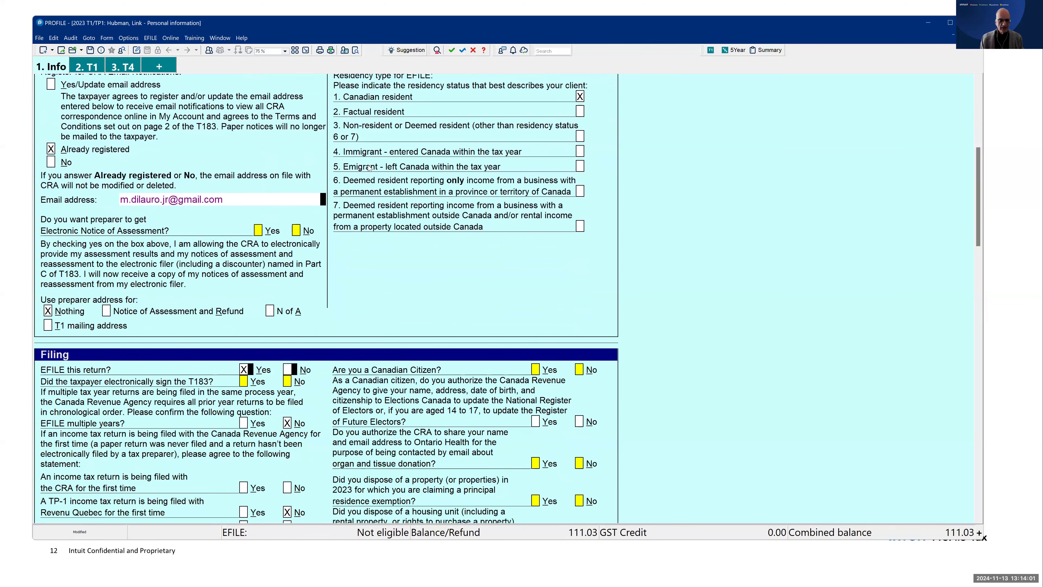
pyautogui.scroll(-20, 369, 169)
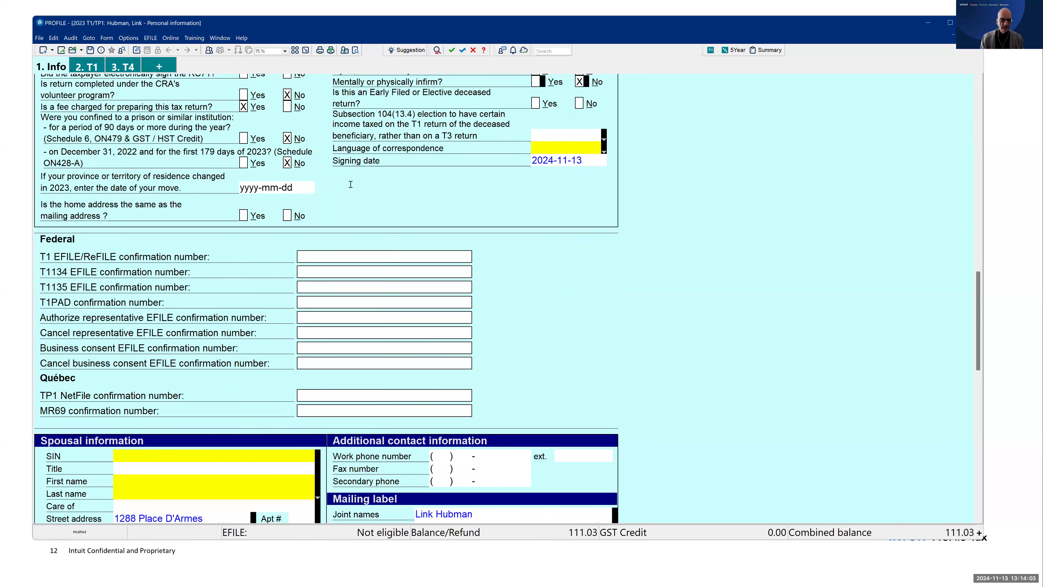
pyautogui.scroll(-4, 351, 184)
pyautogui.click(148, 337)
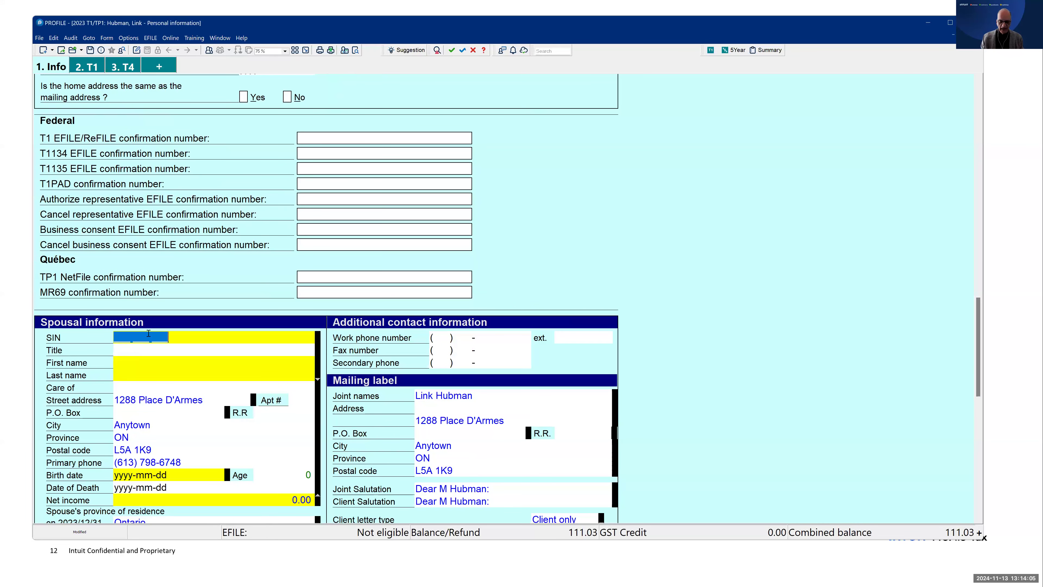
pyautogui.write('999 999 ')
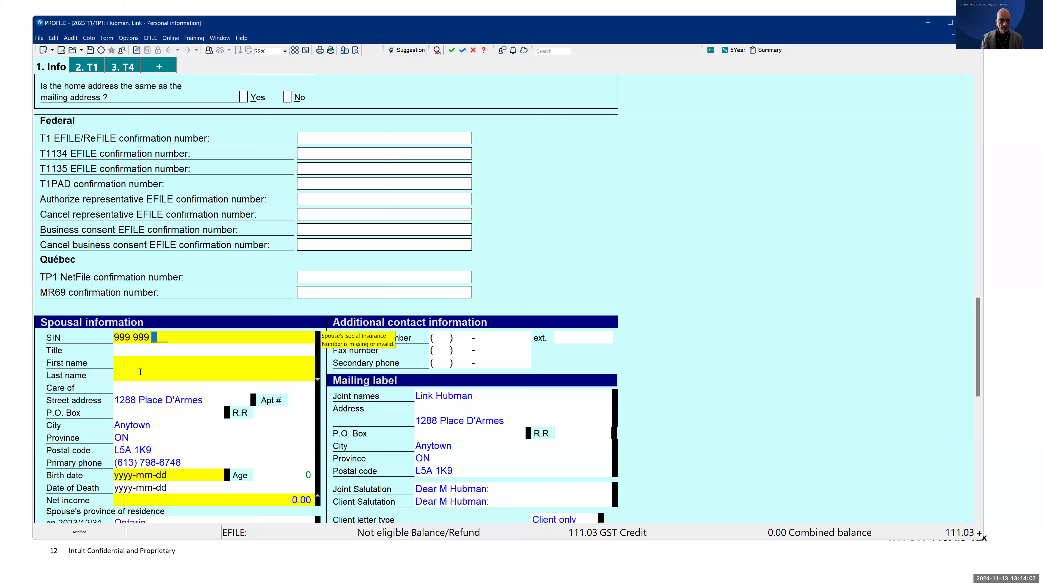
pyautogui.write('99')
# Step: Enter the spouse's first name, last name and birth date 1991-01-01
pyautogui.click(140, 365)
pyautogui.write('JAm')
pyautogui.press('BackSpace')
pyautogui.press('BackSpace')
pyautogui.write('amie')
pyautogui.press('Tab')
pyautogui.write('Davis')
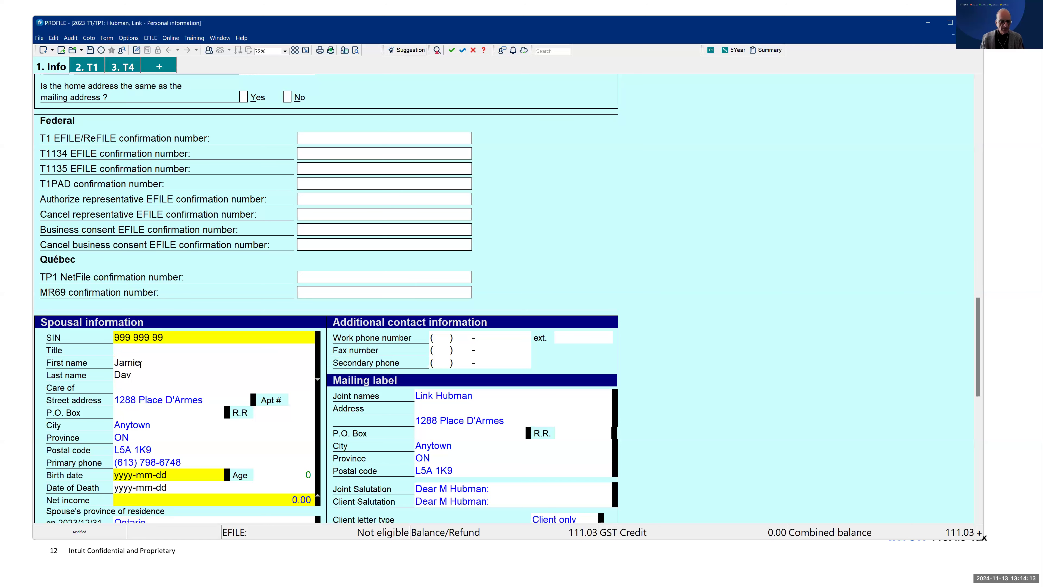
pyautogui.click(116, 476)
pyautogui.write('199')
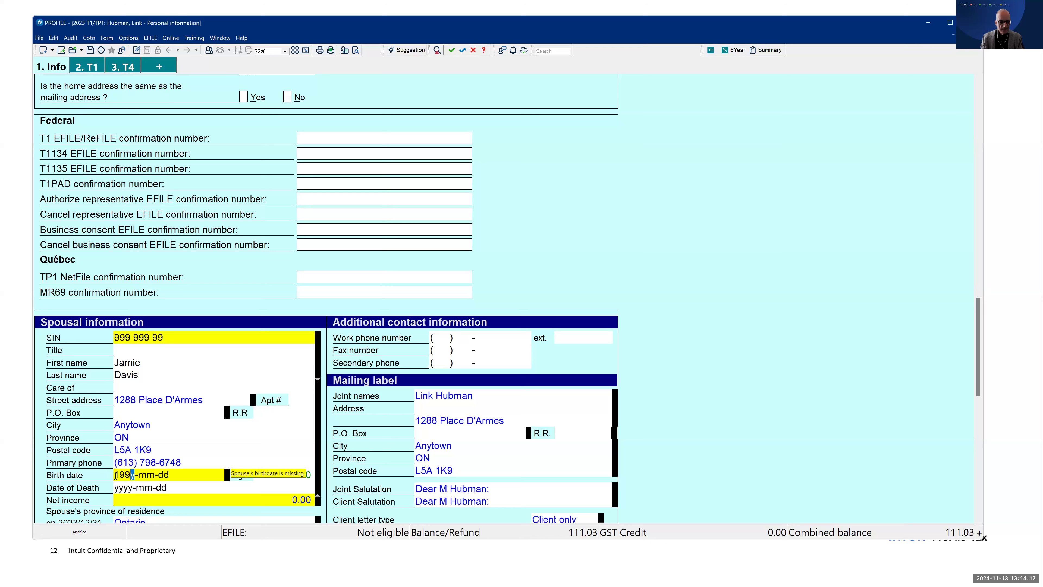
pyautogui.write('1-01-01')
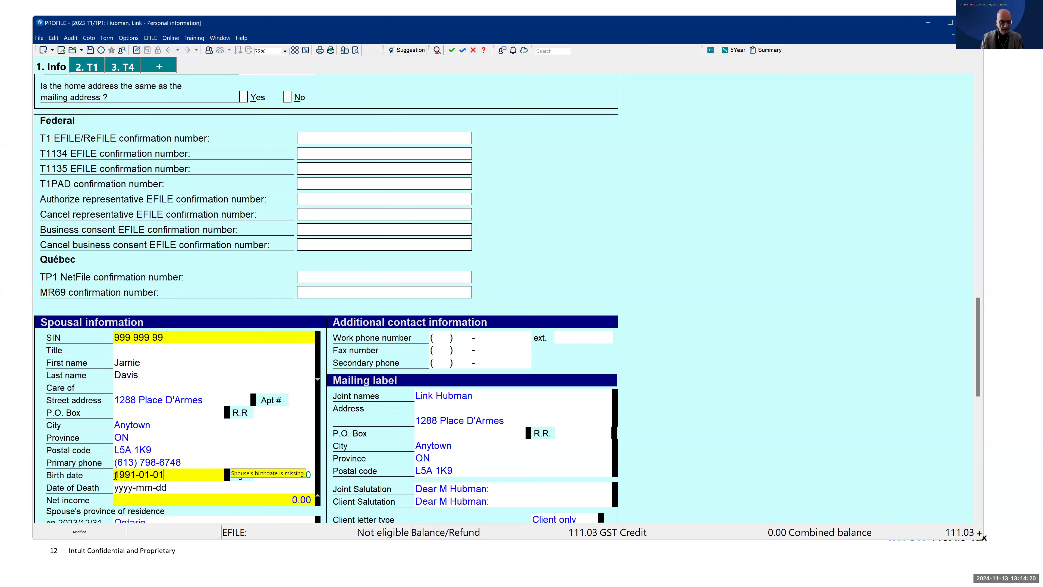
pyautogui.press('Tab')
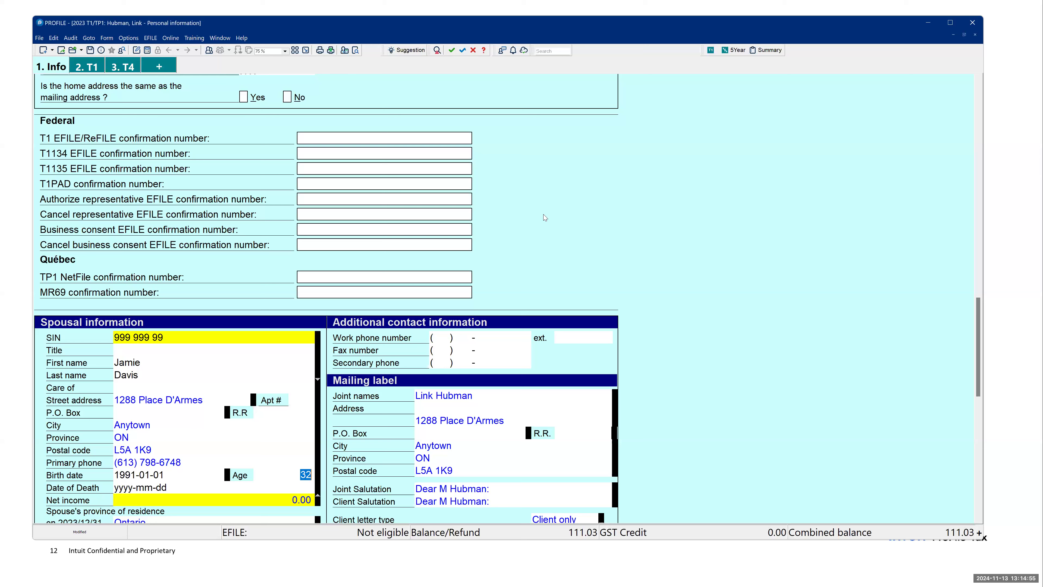
# Step: Press F5 to bring up the Couple Returns dialog
pyautogui.press('F5')
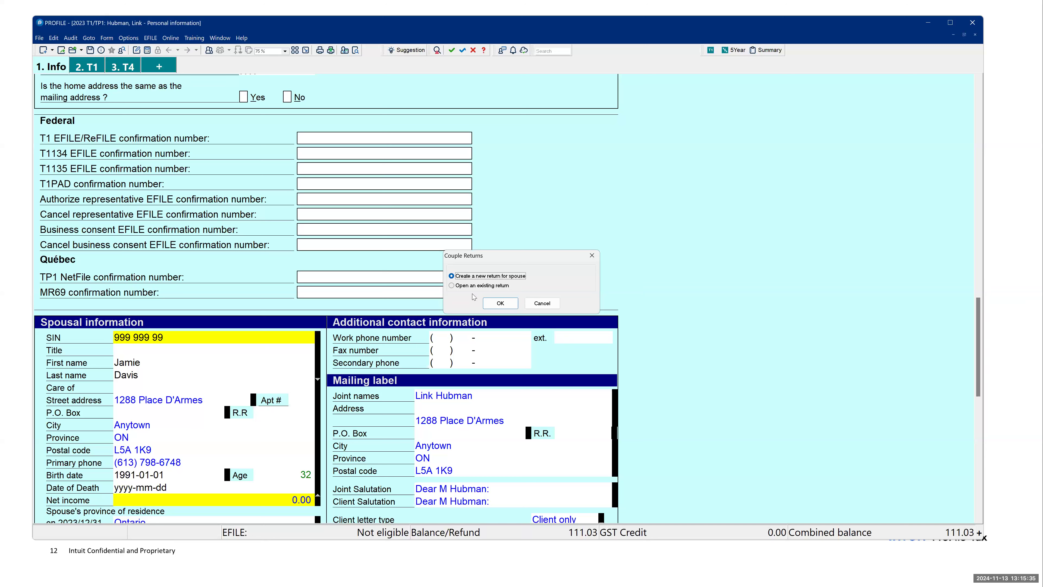
# Step: Create a new coupled return for the spouse and enter the spouse's complete SIN
pyautogui.click(500, 304)
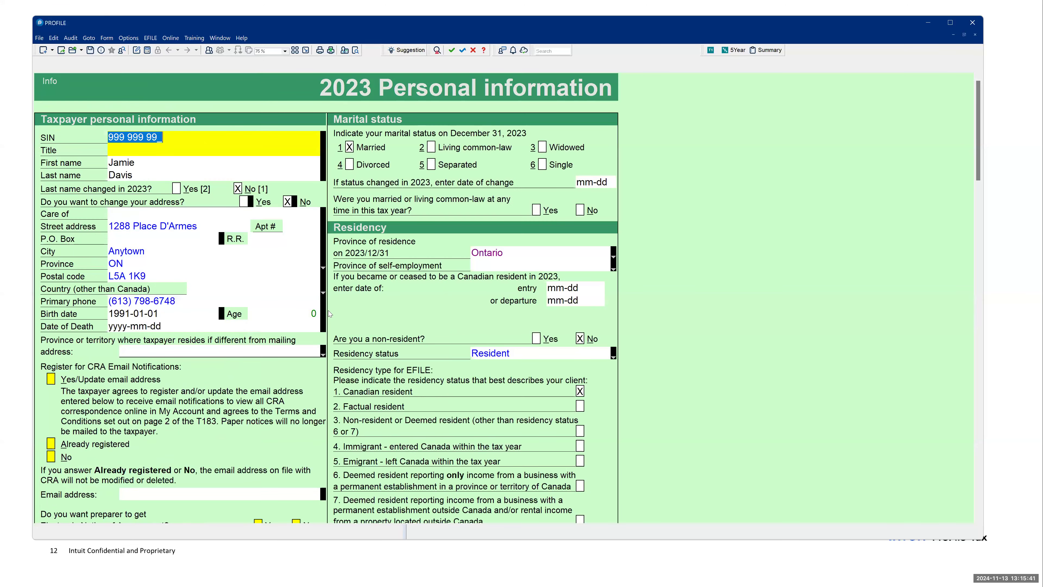
pyautogui.write('999999991')
pyautogui.press('Return')
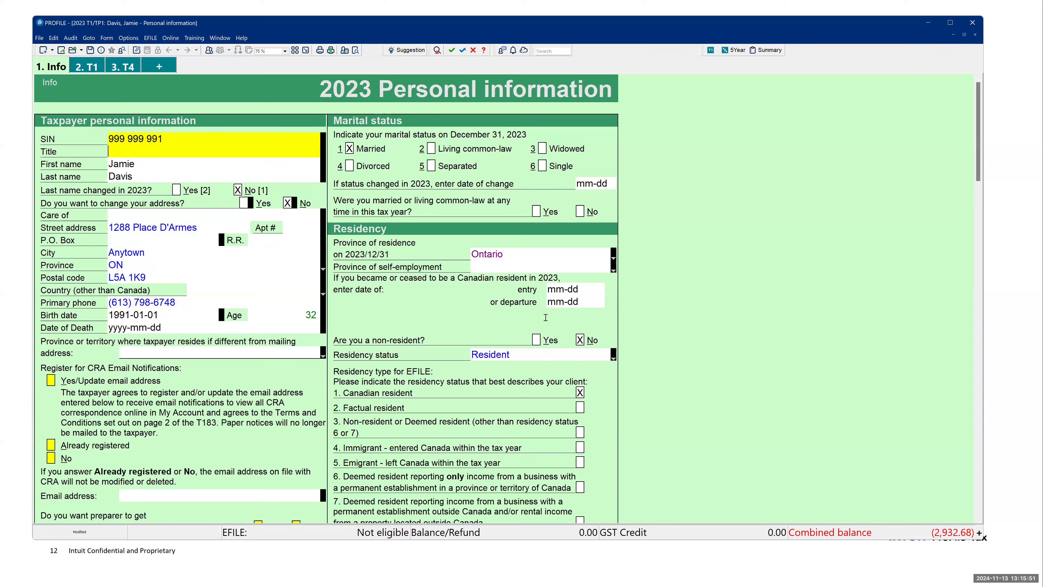
# Step: Advance the slideshow to the Coupled Returns slide, then toggle between the coupled returns with F5
pyautogui.click(928, 23)
pyautogui.press('Right')
pyautogui.hotkey('alt', 'Tab')
pyautogui.press('F5')
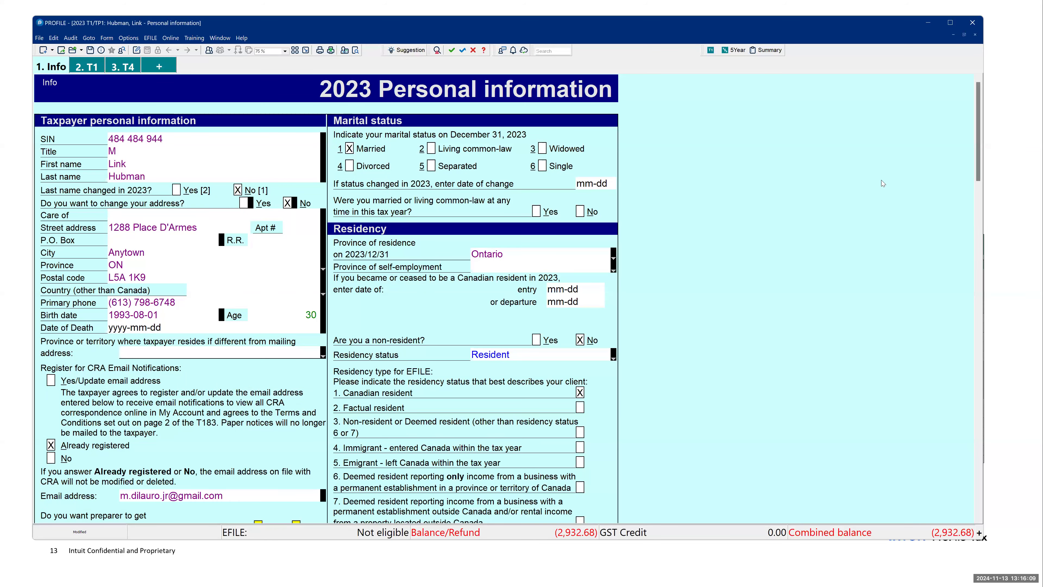
pyautogui.press('F5')
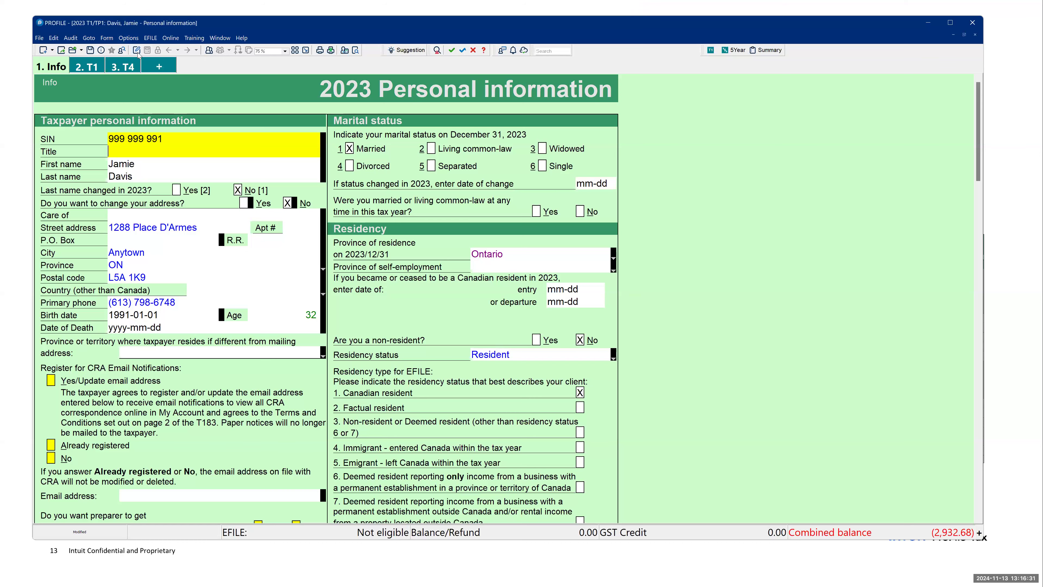
# Step: Add T4 slip 'ddd' to the spouse's return with 100,000.00 Ontario employment income
pyautogui.click(125, 67)
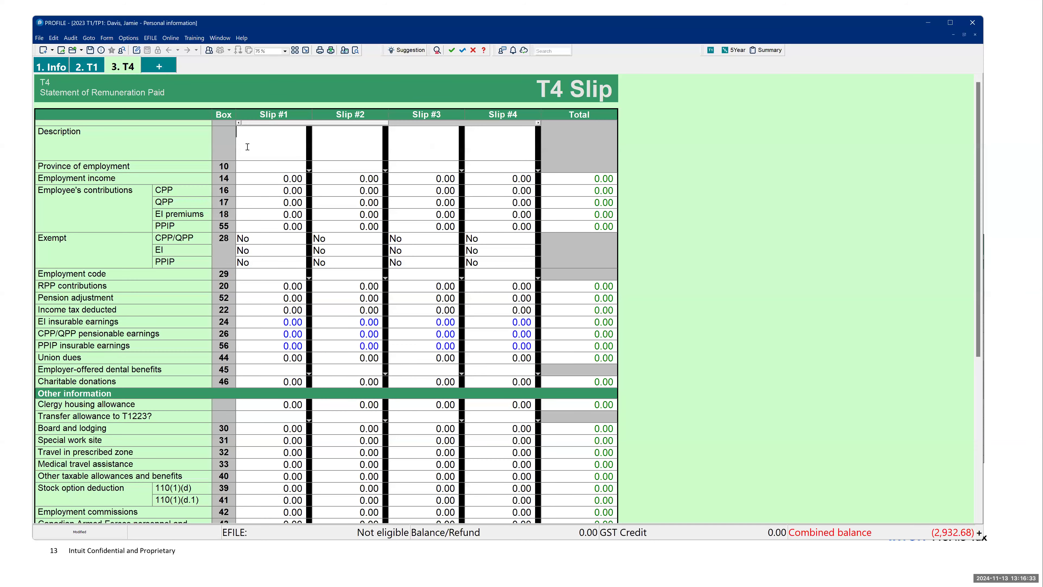
pyautogui.write('ddd')
pyautogui.press('Tab')
pyautogui.press('Tab')
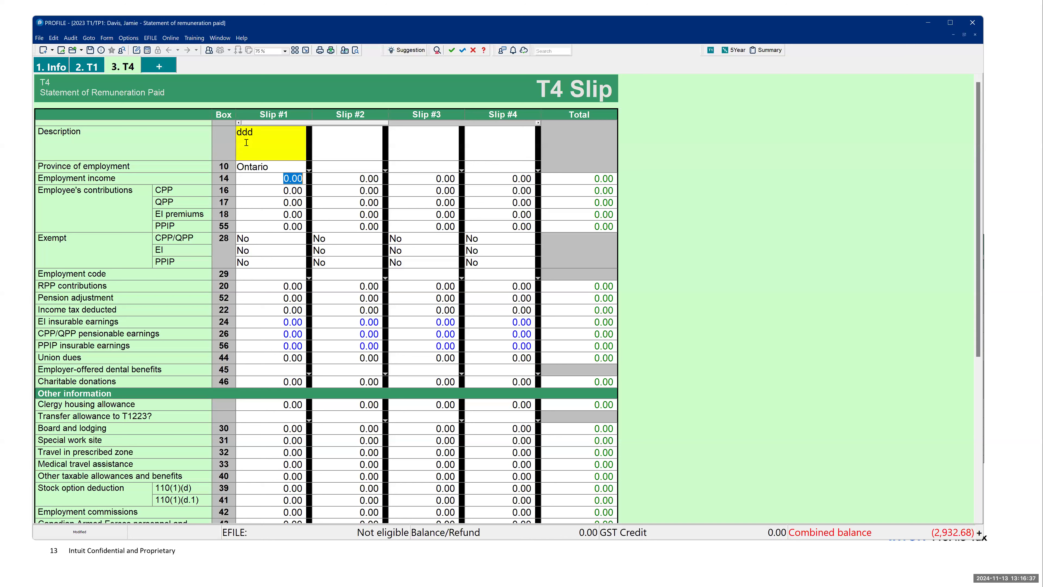
pyautogui.write('100000')
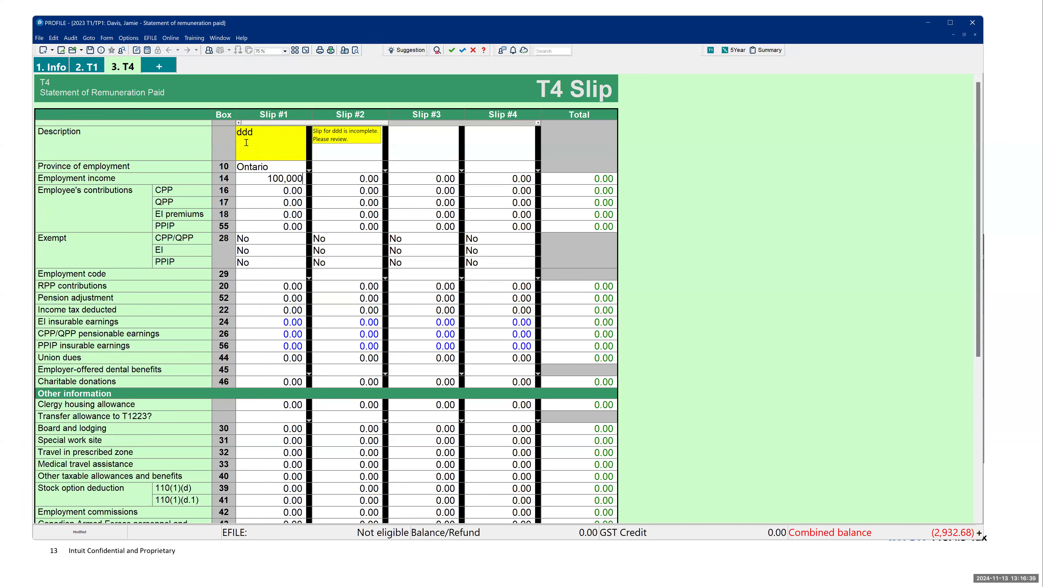
pyautogui.press('Tab')
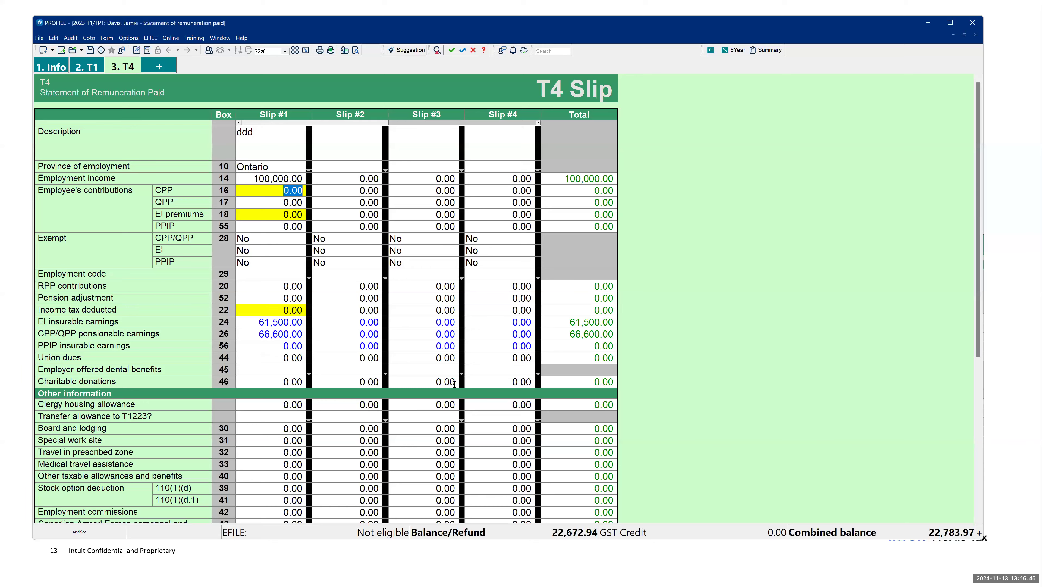
pyautogui.hotkey('alt', 'Tab')
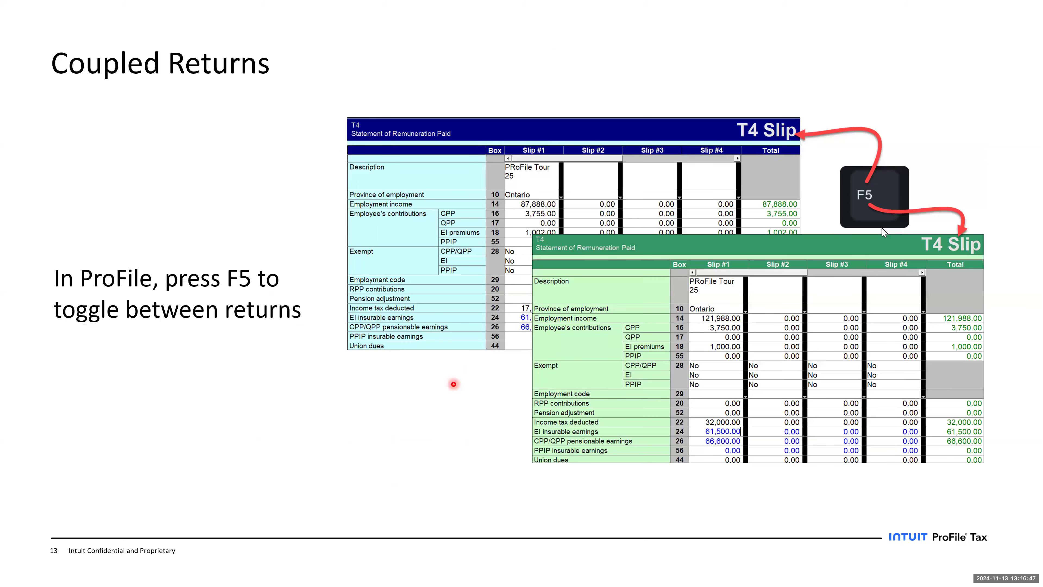
# Step: Advance to the Donations, Investment income & Medical slide, then return to ProFile
pyautogui.press('Right')
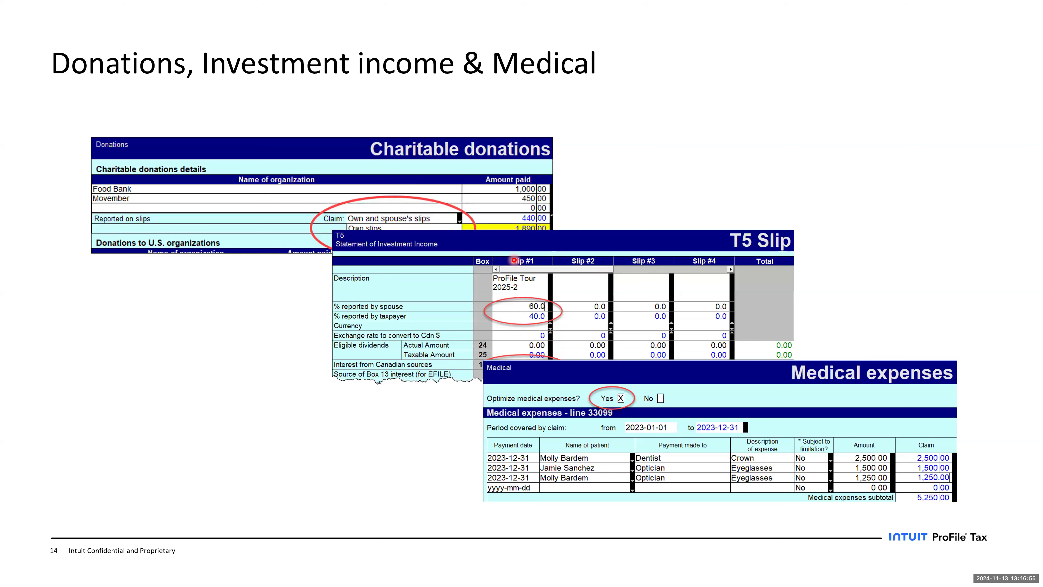
pyautogui.hotkey('alt', 'Tab')
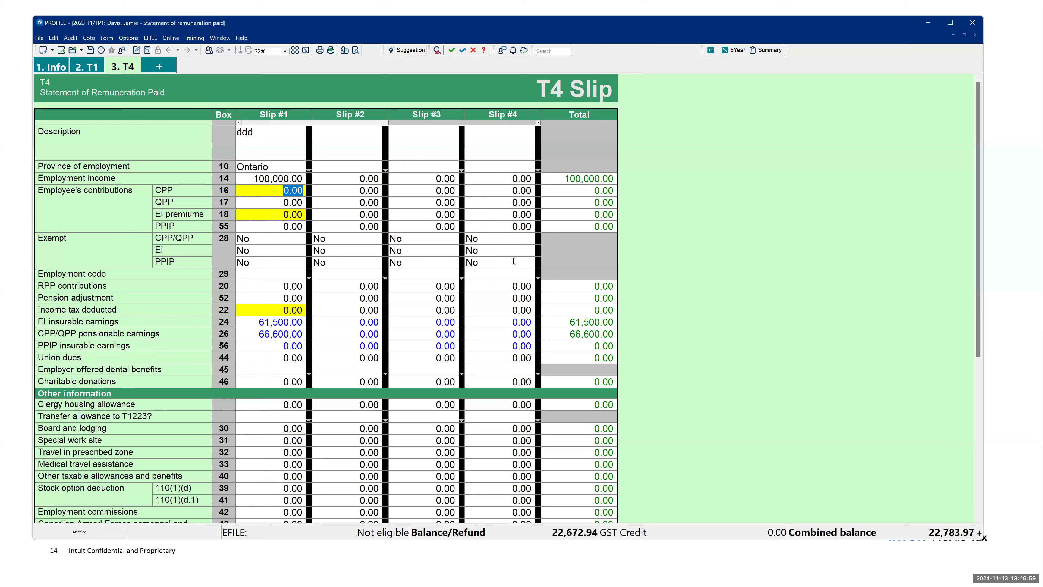
# Step: Add a T5 slip from Form Explorer with RBC as its description
pyautogui.press('F4')
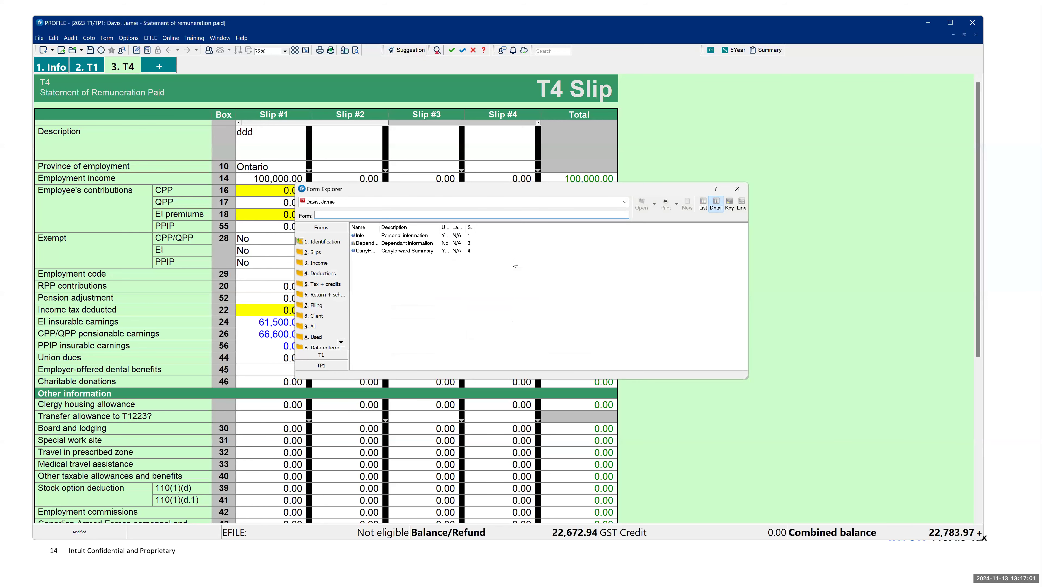
pyautogui.write('T5')
pyautogui.press('Return')
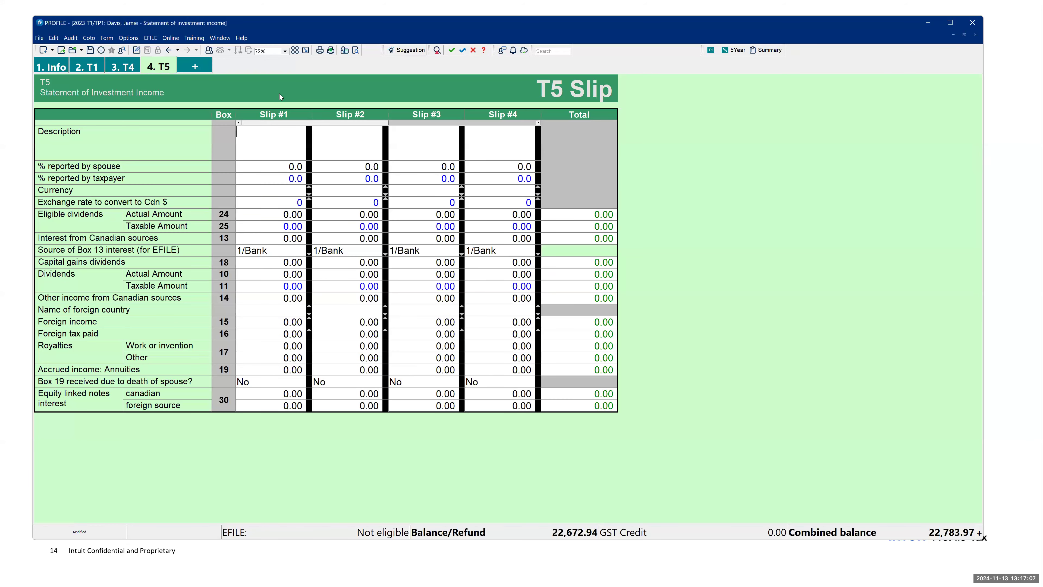
pyautogui.write('RBC')
pyautogui.press('Tab')
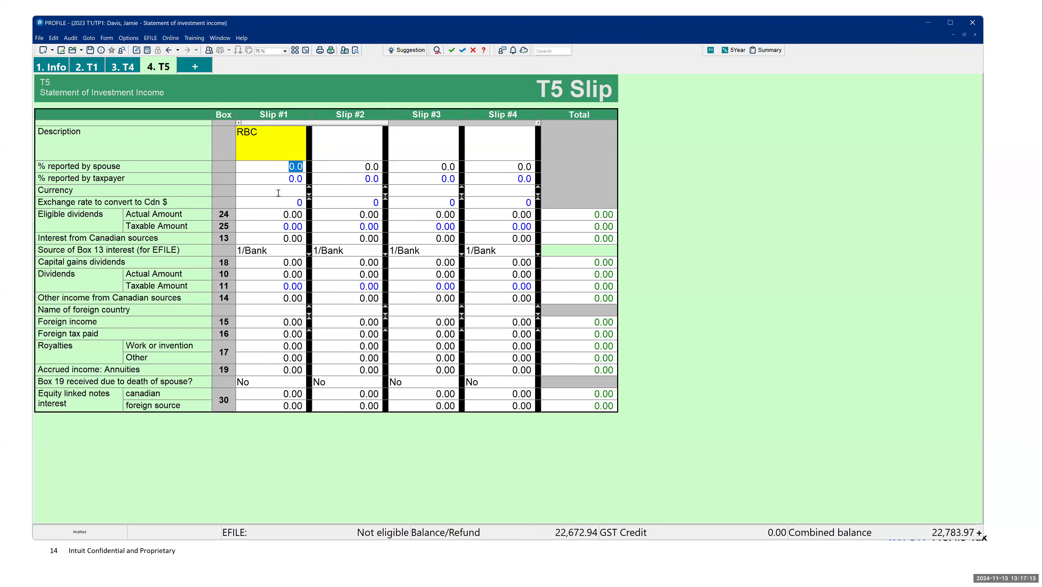
# Step: Report 30% of the RBC slip for the spouse and enter 1,000.00 box 13 interest
pyautogui.write('30')
pyautogui.press('Tab')
pyautogui.press('Tab')
pyautogui.press('Tab')
pyautogui.press('Tab')
pyautogui.press('Tab')
pyautogui.press('Tab')
pyautogui.write('10000')
pyautogui.press('BackSpace')
pyautogui.press('Tab')
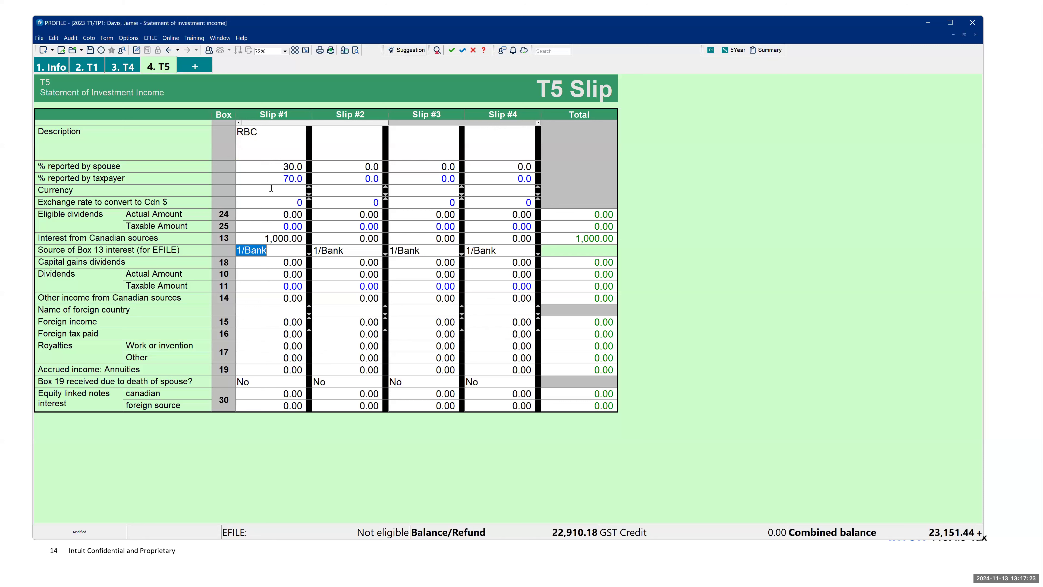
pyautogui.moveTo(264, 241); pyautogui.dragTo(310, 237)
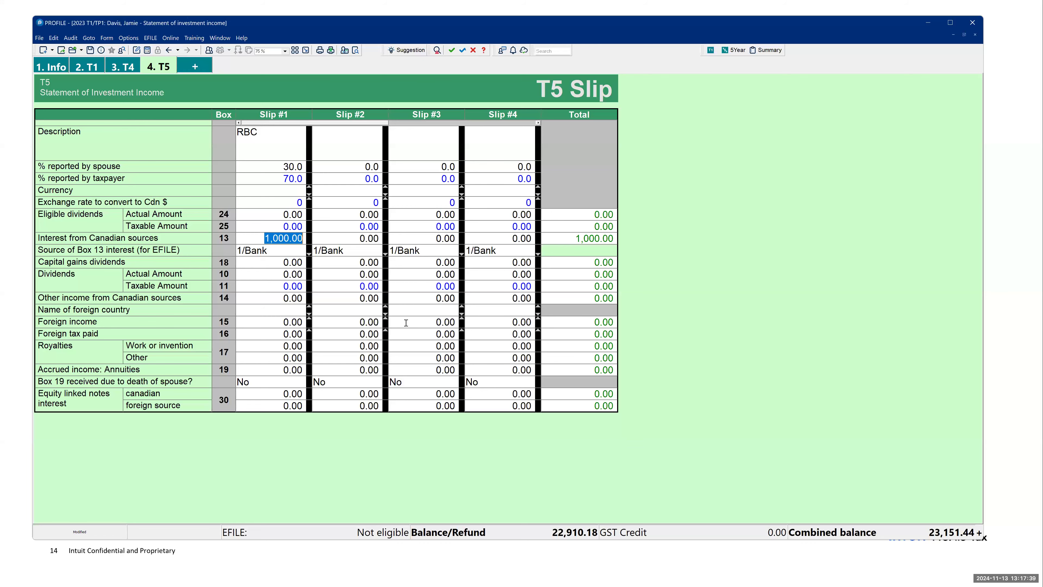
pyautogui.hotkey('alt', 'Tab')
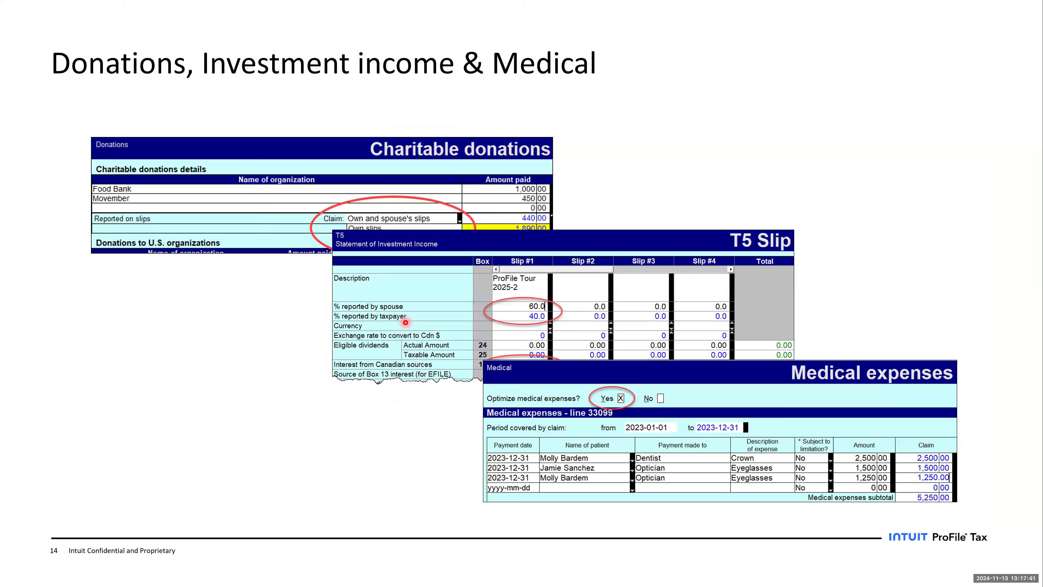
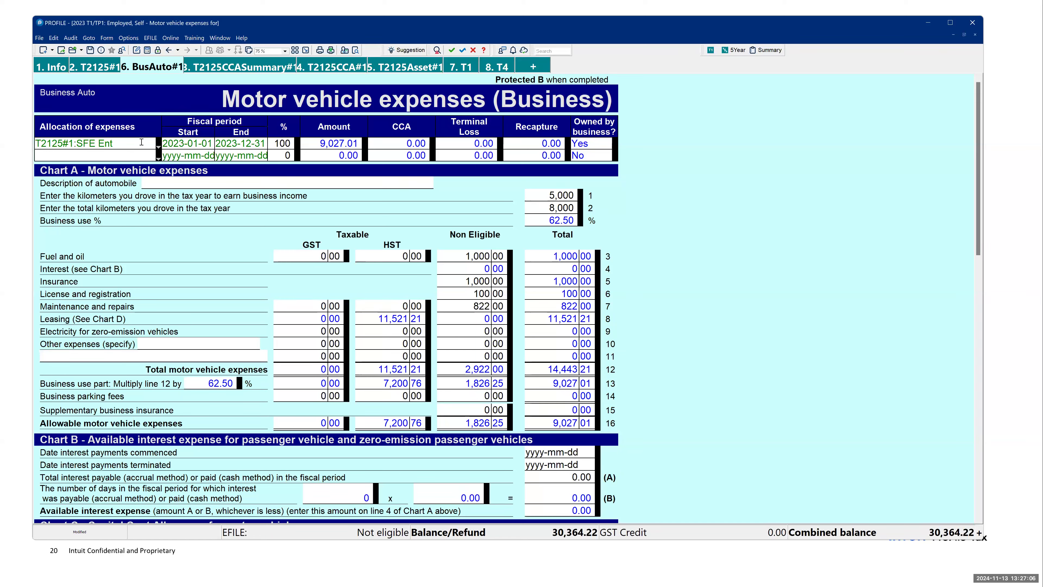
pyautogui.click(35, 149)
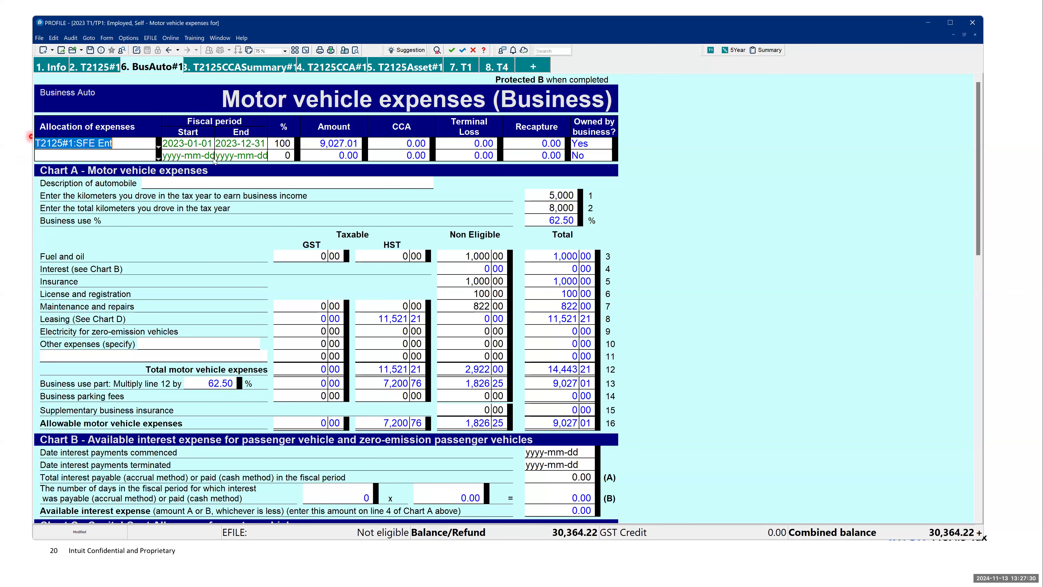
pyautogui.click(122, 143)
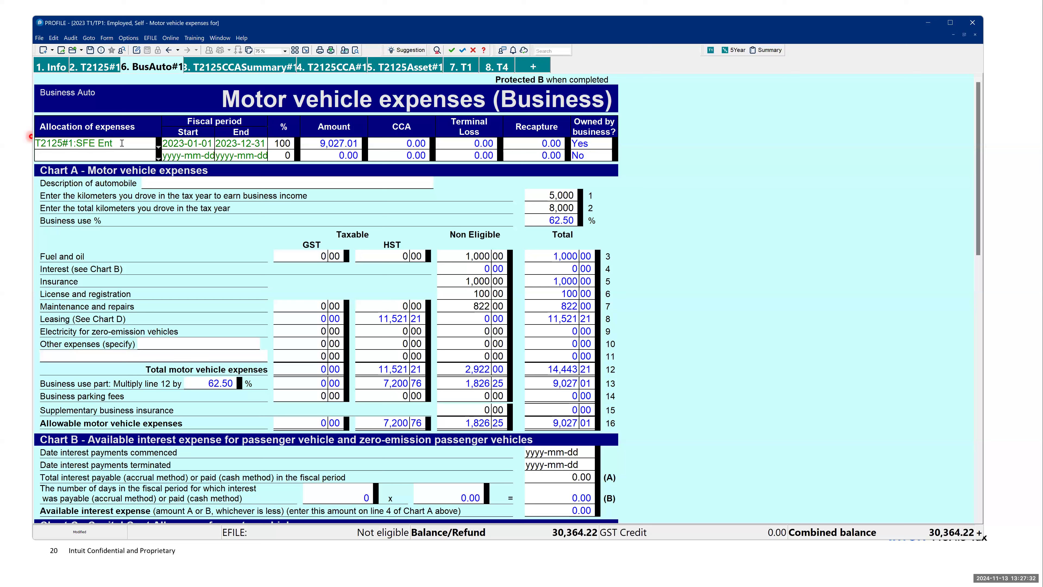
pyautogui.click(120, 159)
pyautogui.click(128, 146)
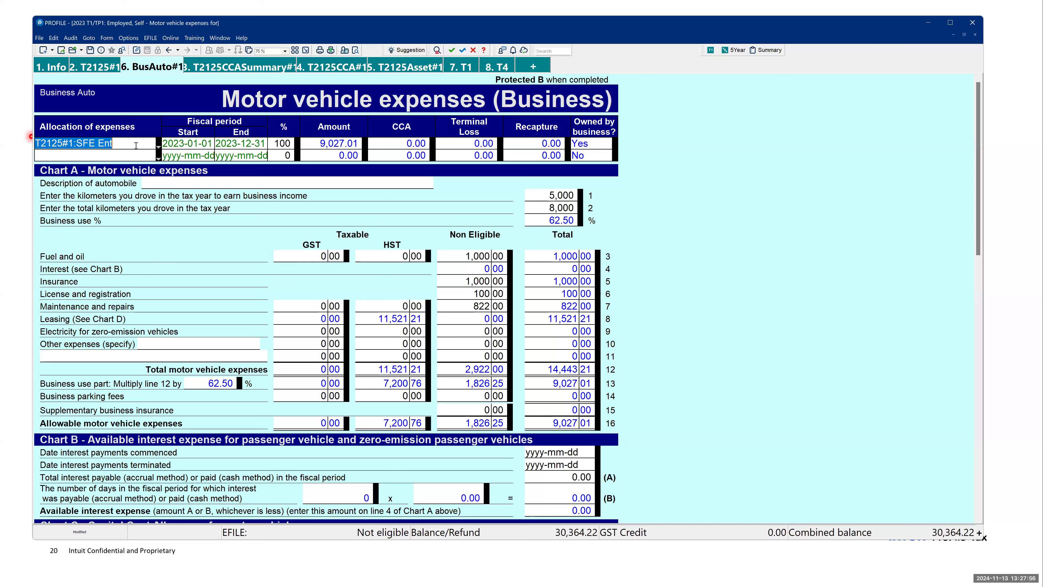
pyautogui.click(37, 152)
pyautogui.moveTo(113, 144); pyautogui.dragTo(37, 153)
pyautogui.click(540, 197)
pyautogui.click(540, 206)
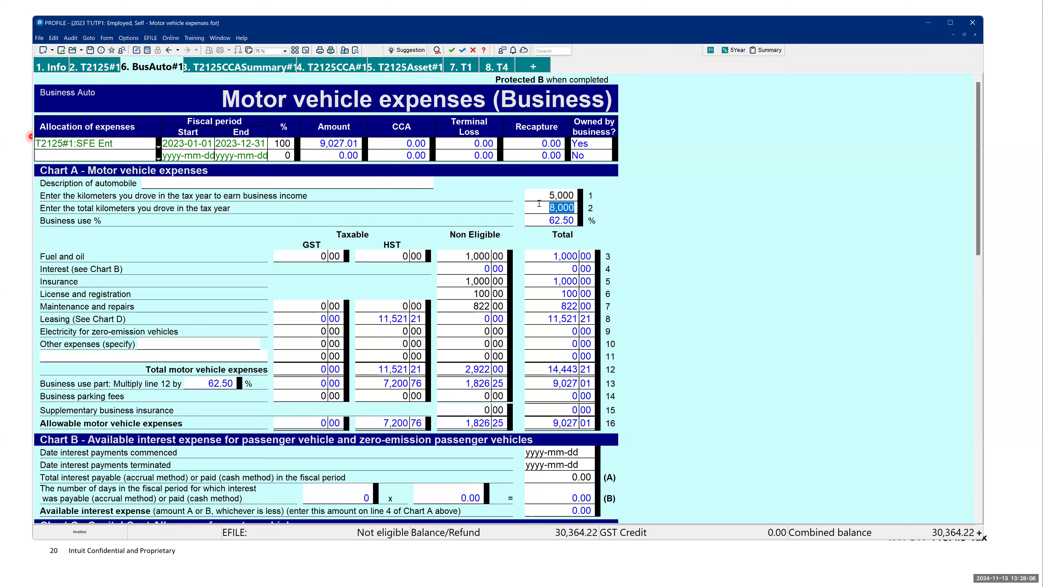
pyautogui.click(565, 222)
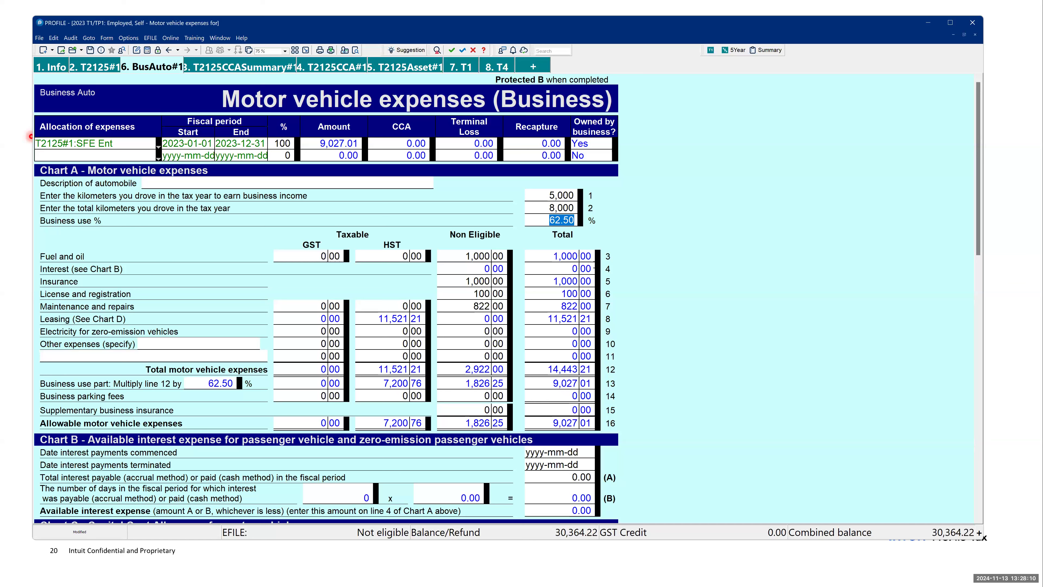
pyautogui.click(481, 257)
pyautogui.press('Down')
pyautogui.press('Down')
pyautogui.press('Down')
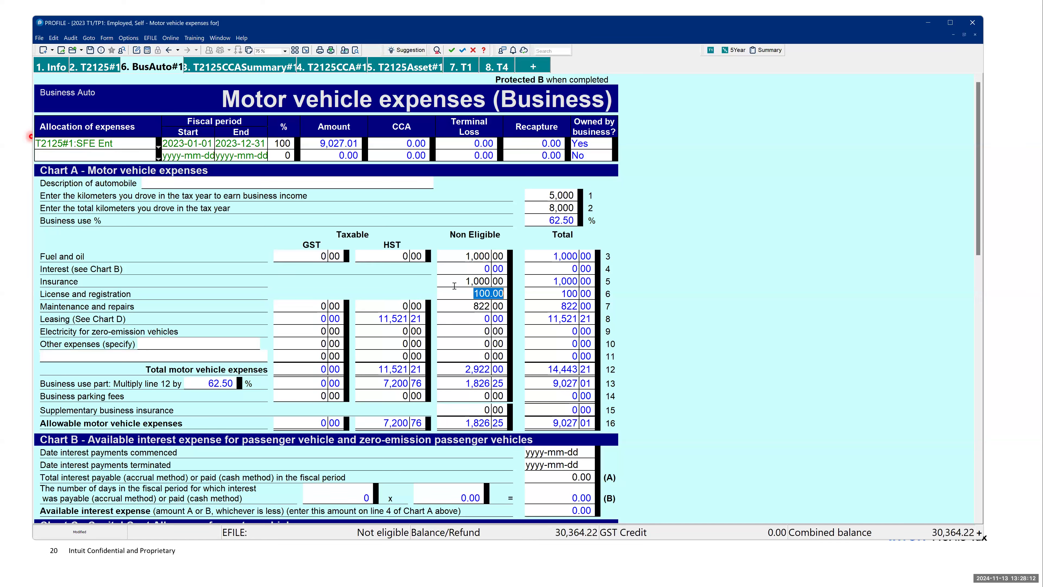
pyautogui.click(463, 259)
pyautogui.click(466, 282)
pyautogui.click(467, 292)
pyautogui.scroll(-3, 469, 288)
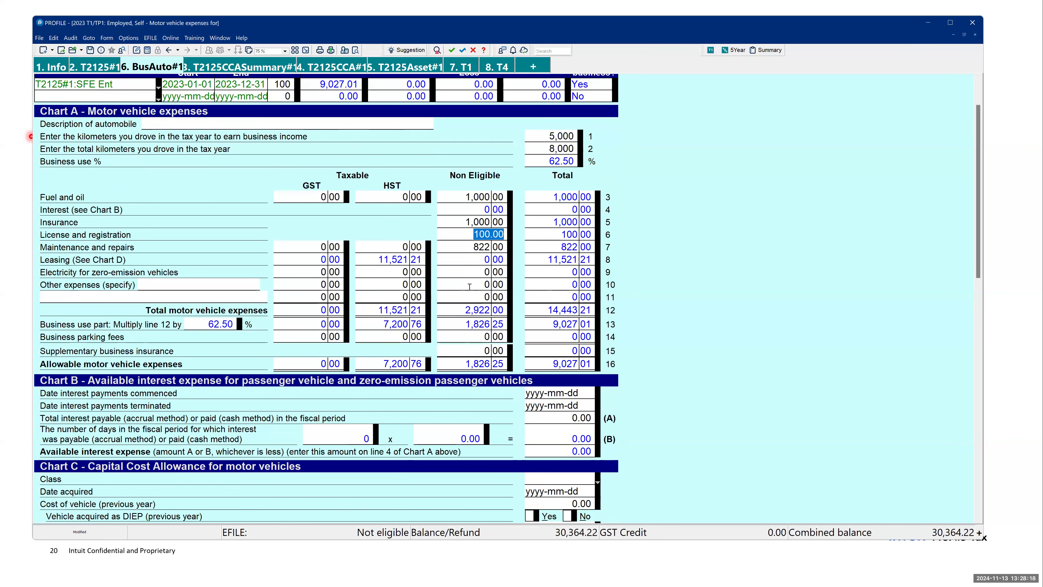
pyautogui.scroll(-1, 470, 288)
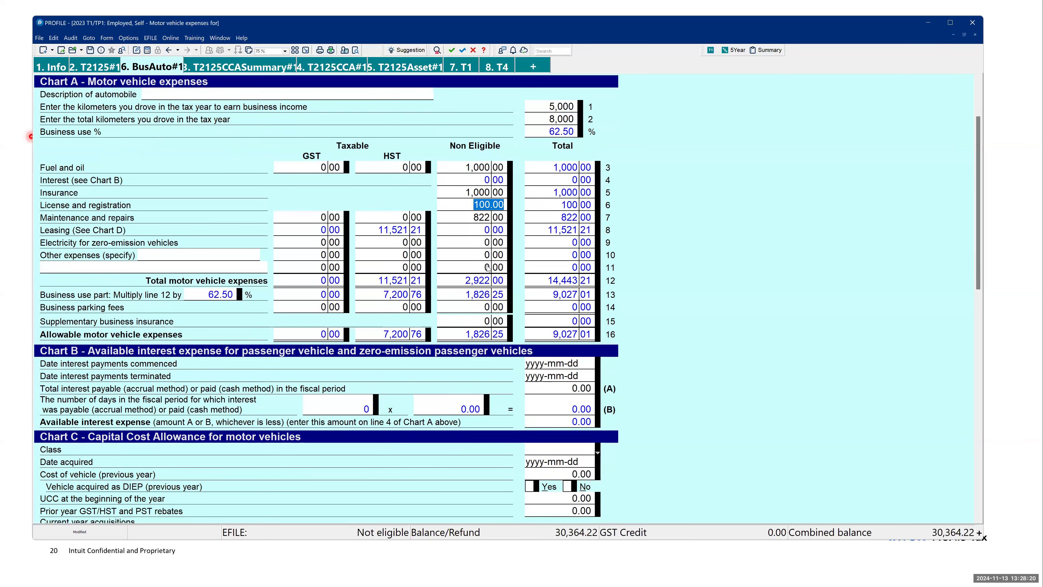
pyautogui.click(569, 132)
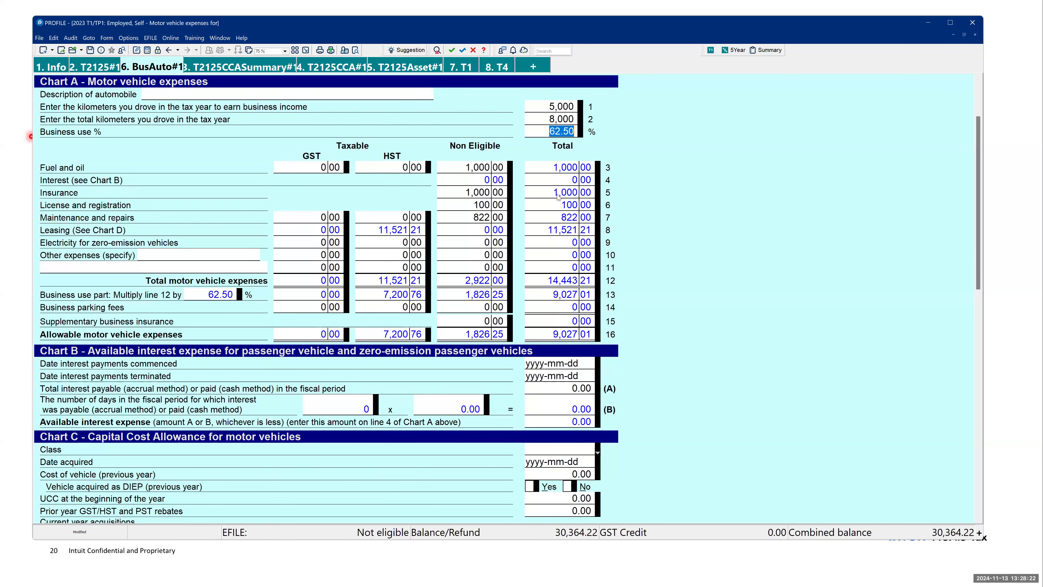
pyautogui.scroll(-8, 473, 253)
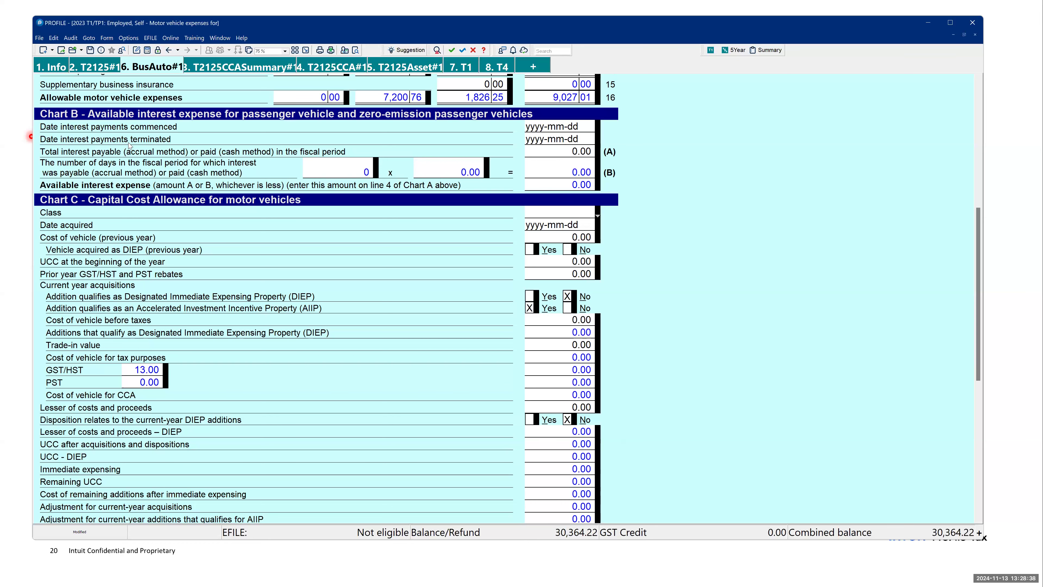
pyautogui.click(553, 224)
pyautogui.scroll(-5, 557, 267)
pyautogui.scroll(-7, 557, 268)
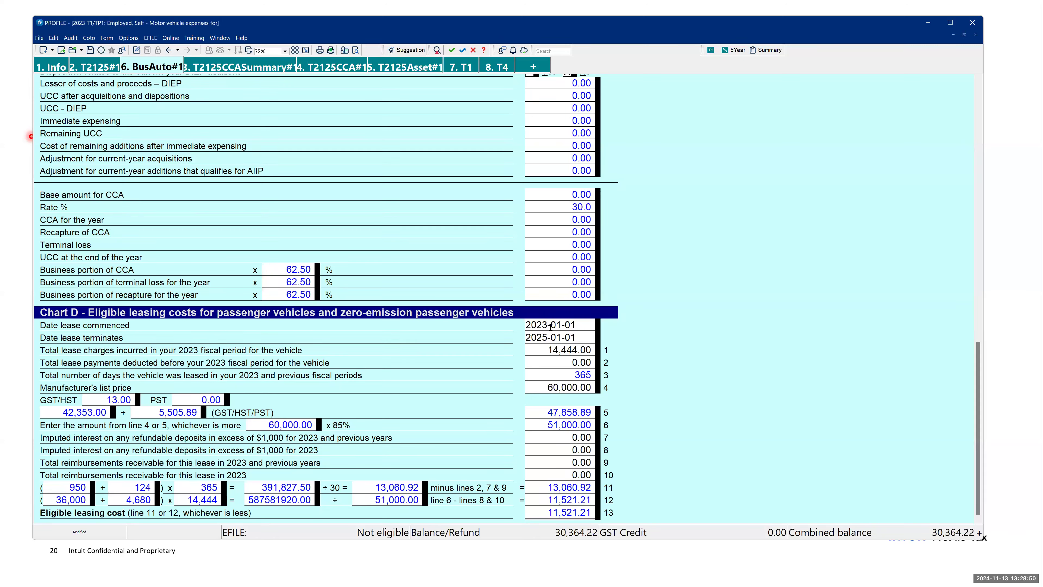
pyautogui.click(576, 325)
pyautogui.press('Tab')
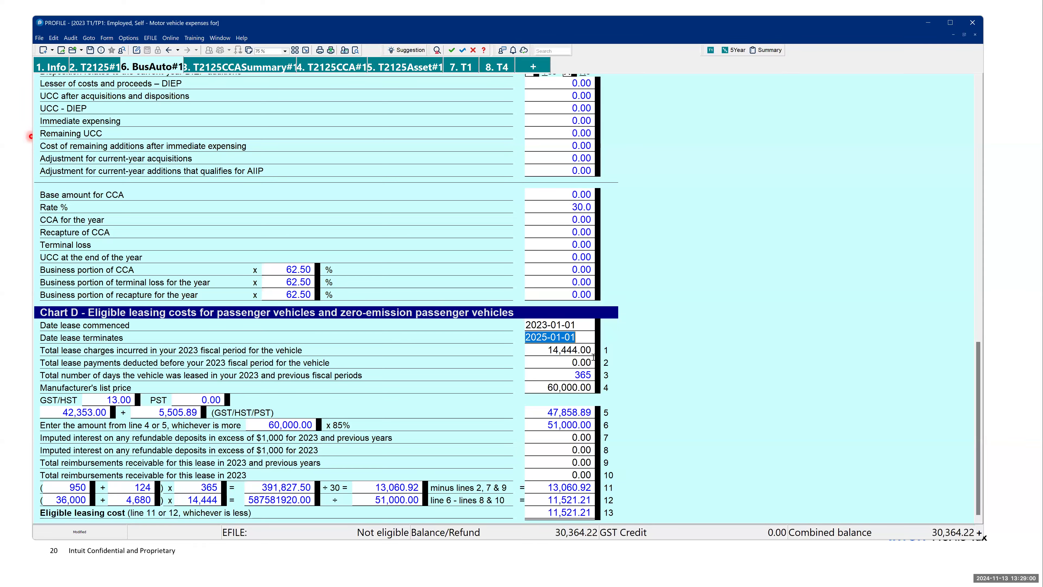
pyautogui.press('Tab')
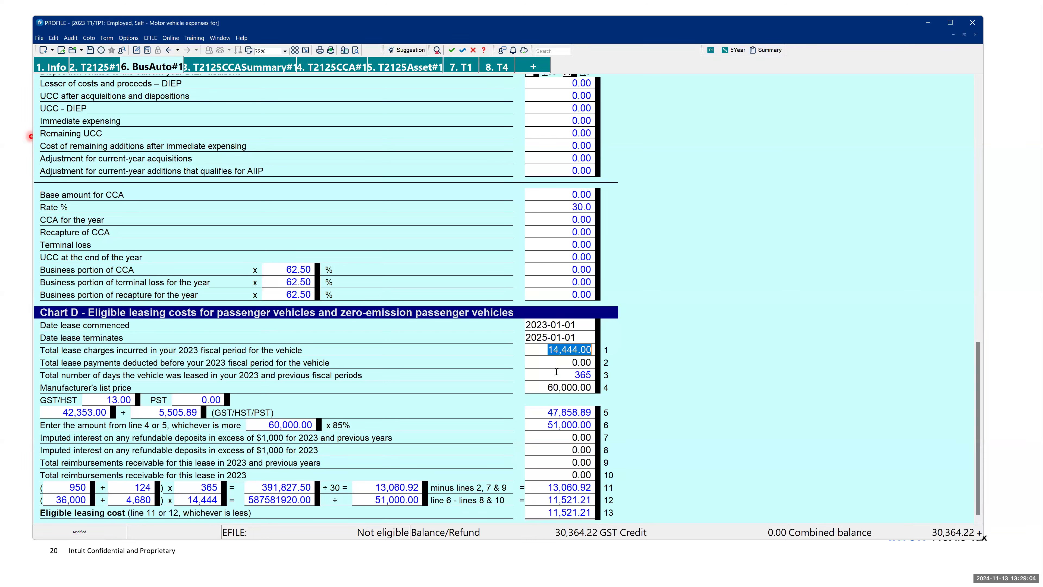
pyautogui.click(548, 391)
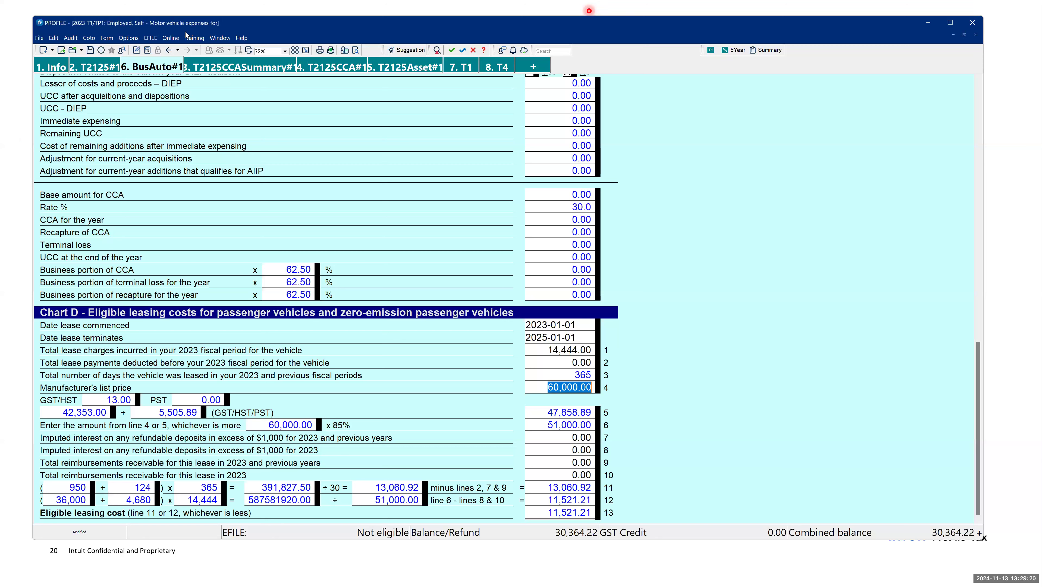
pyautogui.click(169, 51)
# Step: Bring the T2125 form down to the 9,027.01 motor vehicle expenses on line 9281
pyautogui.scroll(-3, 322, 331)
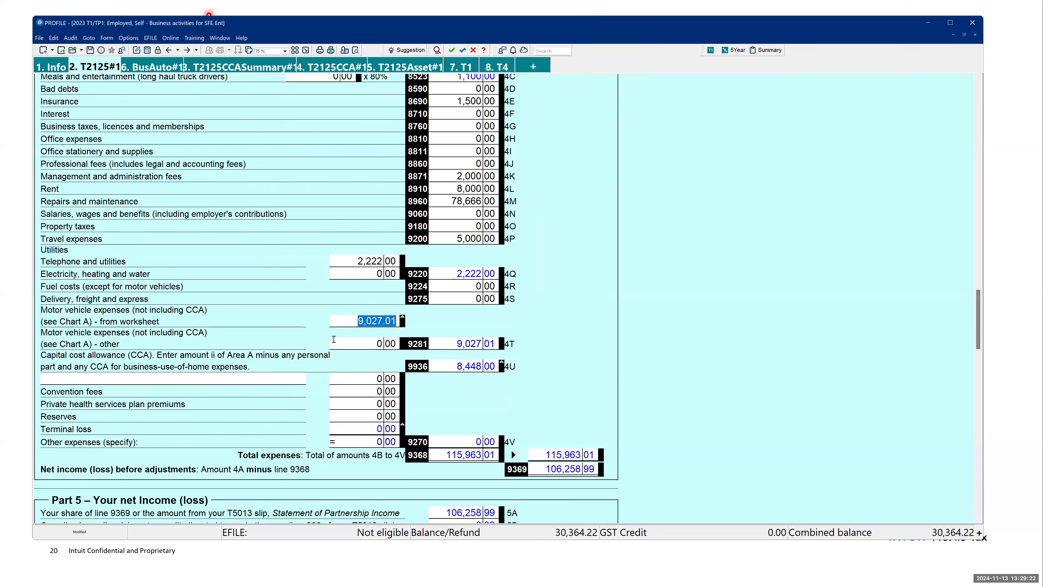
pyautogui.click(349, 321)
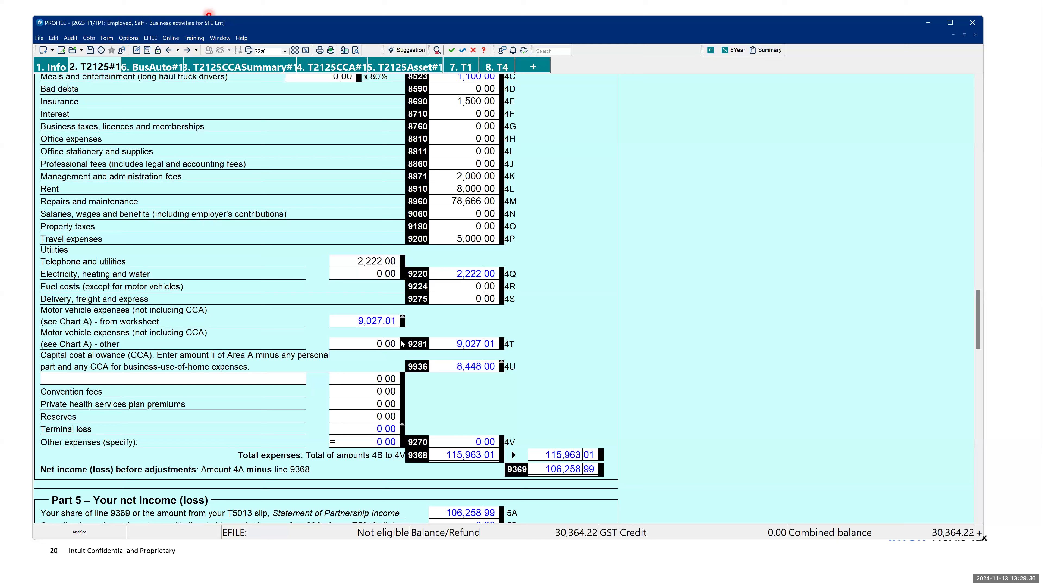
pyautogui.press('F4')
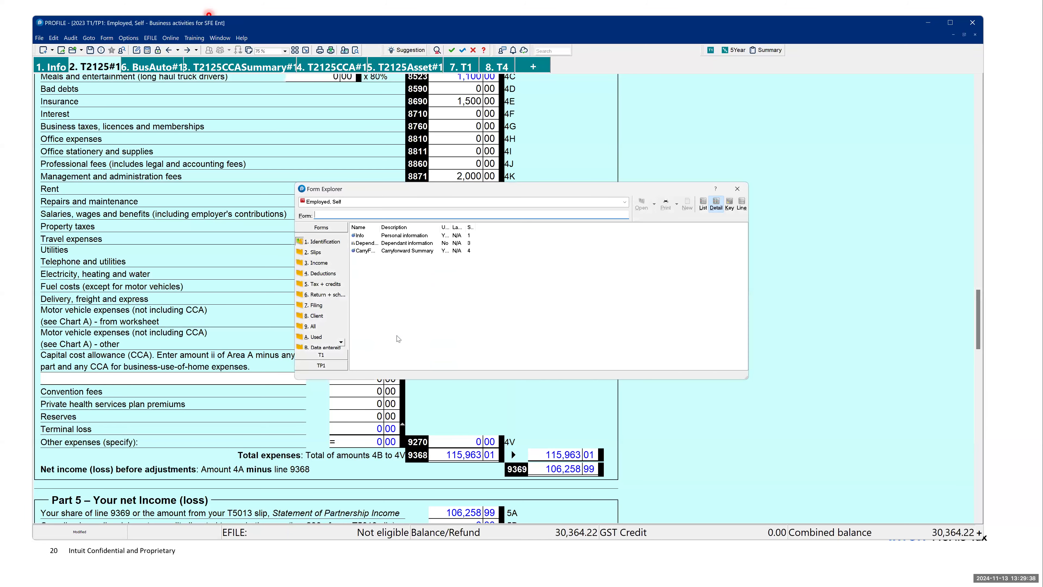
pyautogui.write('asset')
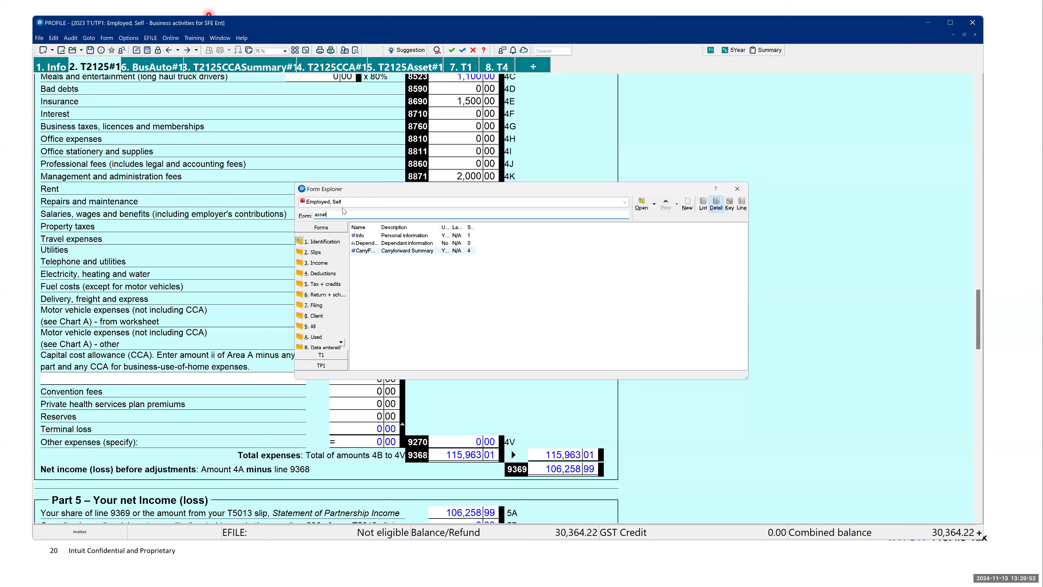
pyautogui.moveTo(329, 215); pyautogui.dragTo(260, 217)
pyautogui.write('Ass')
pyautogui.press('Return')
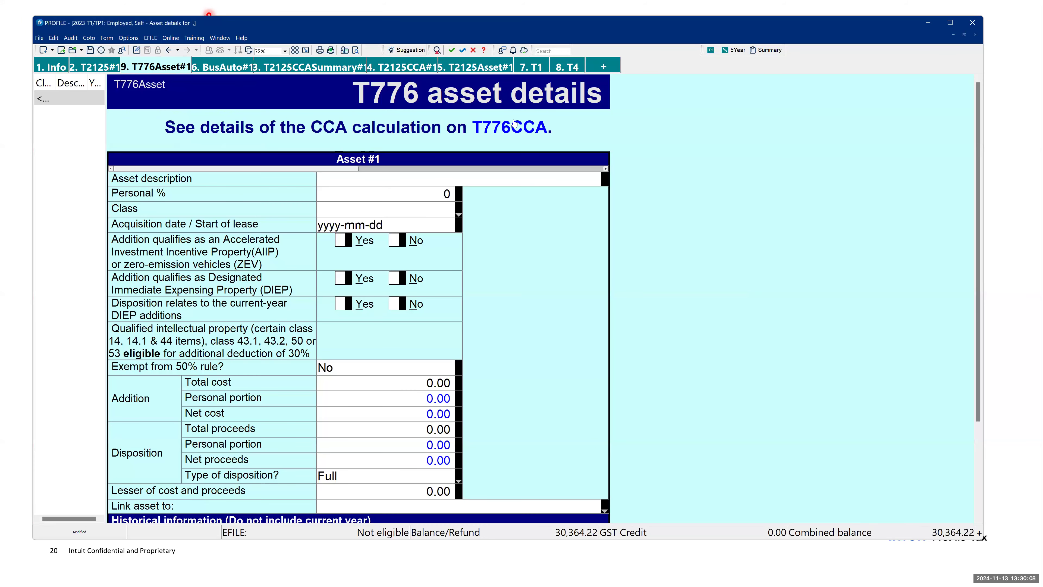
pyautogui.click(341, 197)
pyautogui.click(355, 224)
pyautogui.click(391, 425)
pyautogui.click(370, 368)
pyautogui.click(369, 386)
pyautogui.press('Escape')
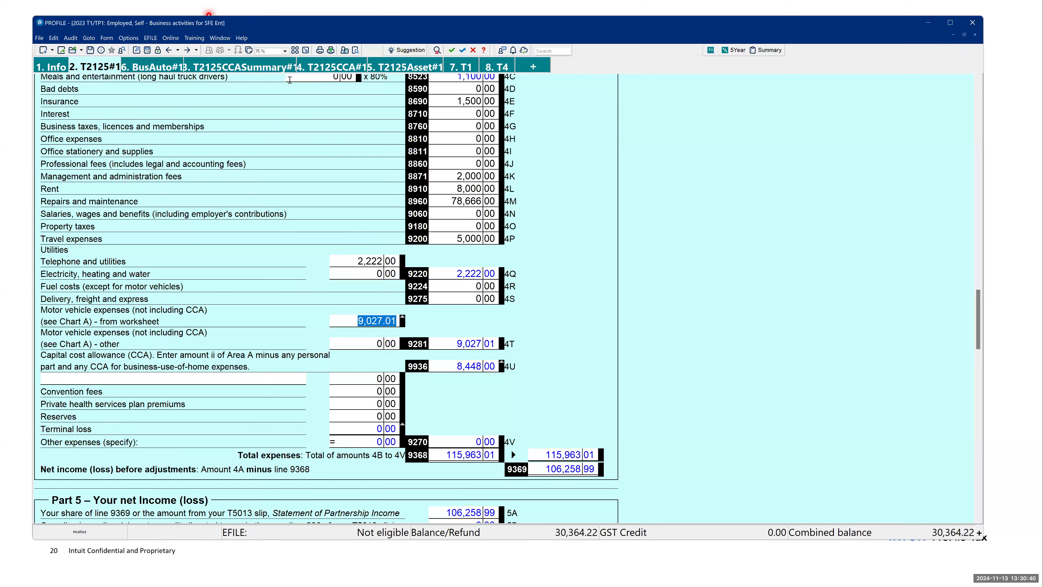
# Step: Mark the Office Furnishings asset (class 8, 8,448.00) as an AIIP-qualifying addition
pyautogui.click(382, 69)
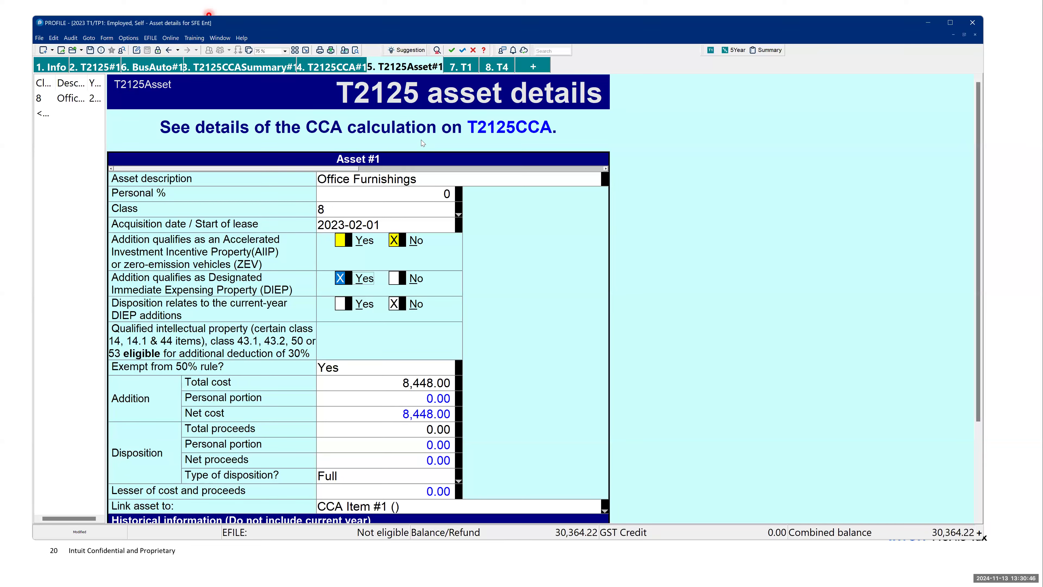
pyautogui.click(450, 181)
pyautogui.scroll(-3, 439, 279)
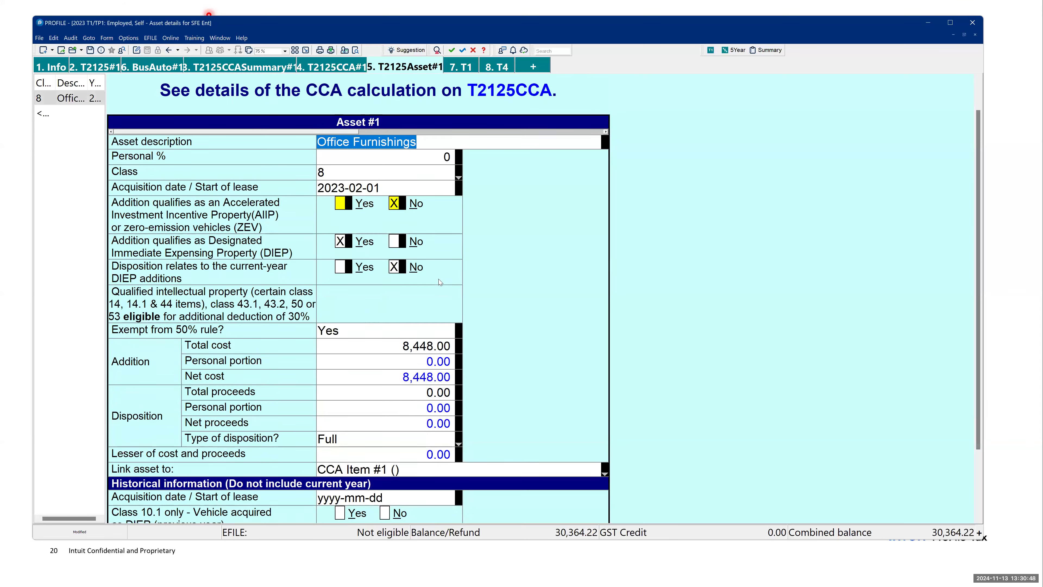
pyautogui.scroll(3, 439, 279)
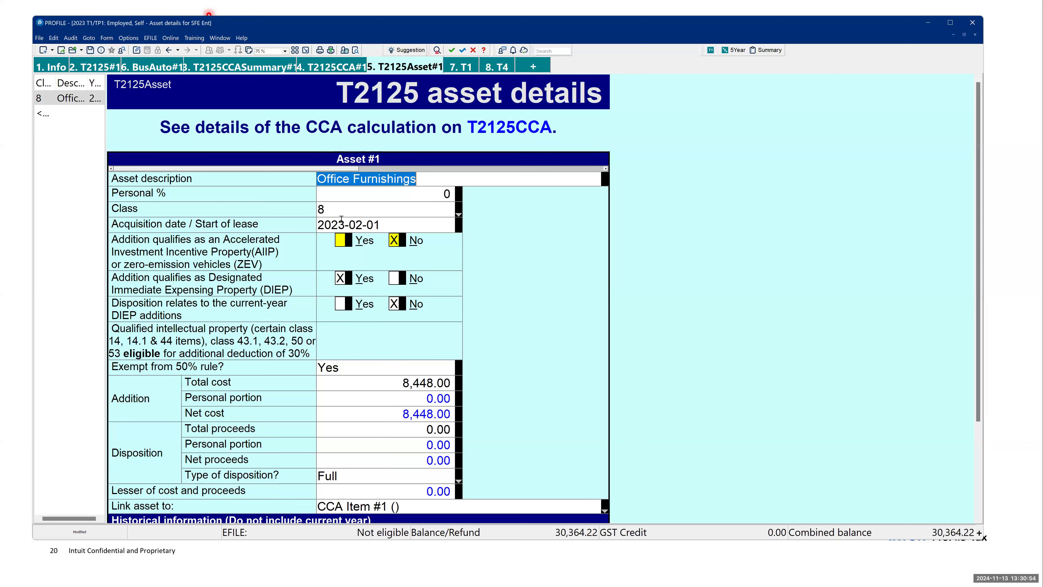
pyautogui.click(341, 241)
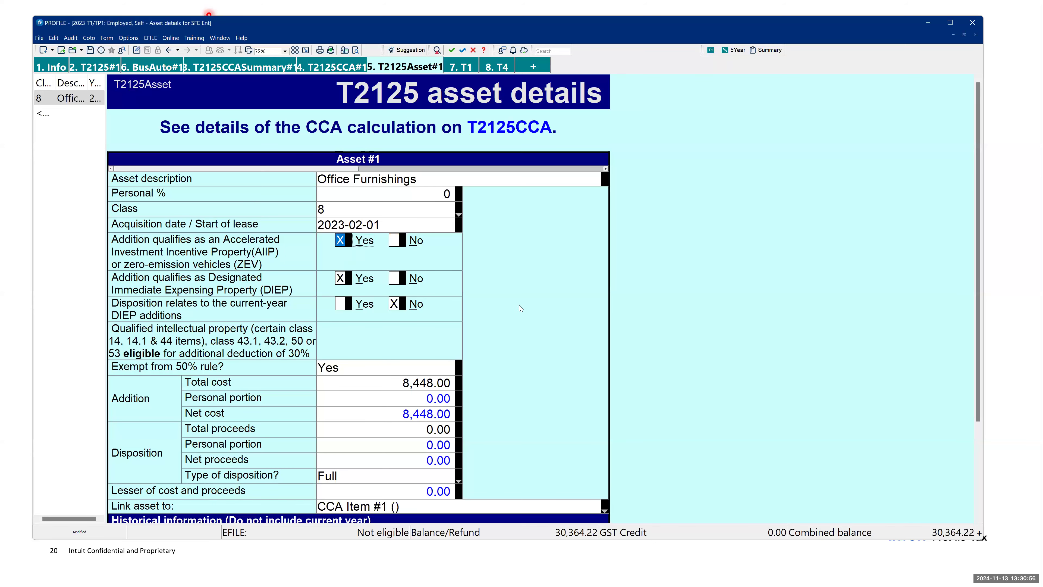
pyautogui.scroll(-3, 520, 306)
pyautogui.scroll(3, 519, 305)
# Step: Close the stray T776 asset form and bring up the Self-employed individuals slide
pyautogui.press('F4')
pyautogui.write('asset')
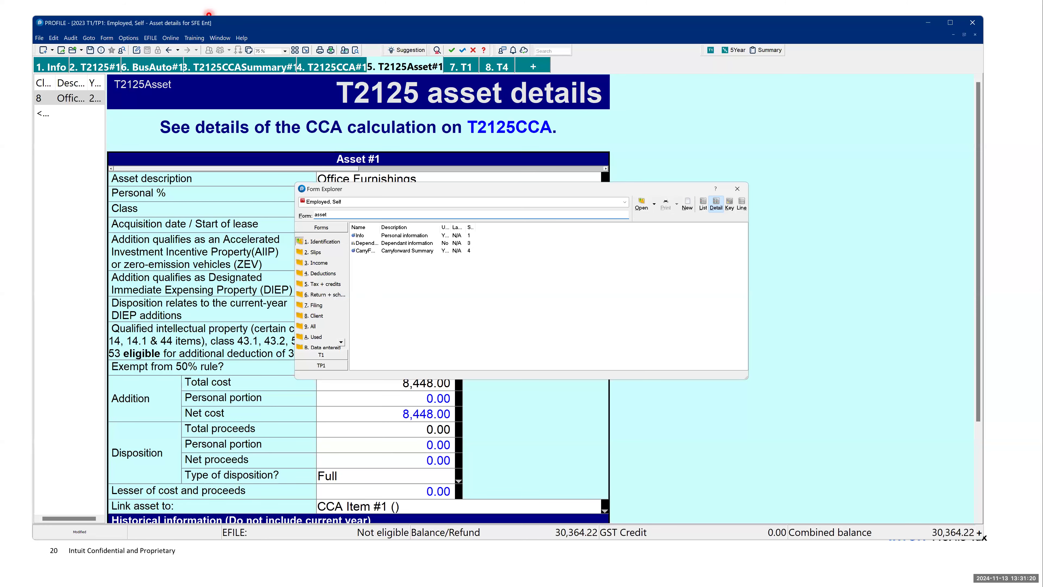
pyautogui.press('Return')
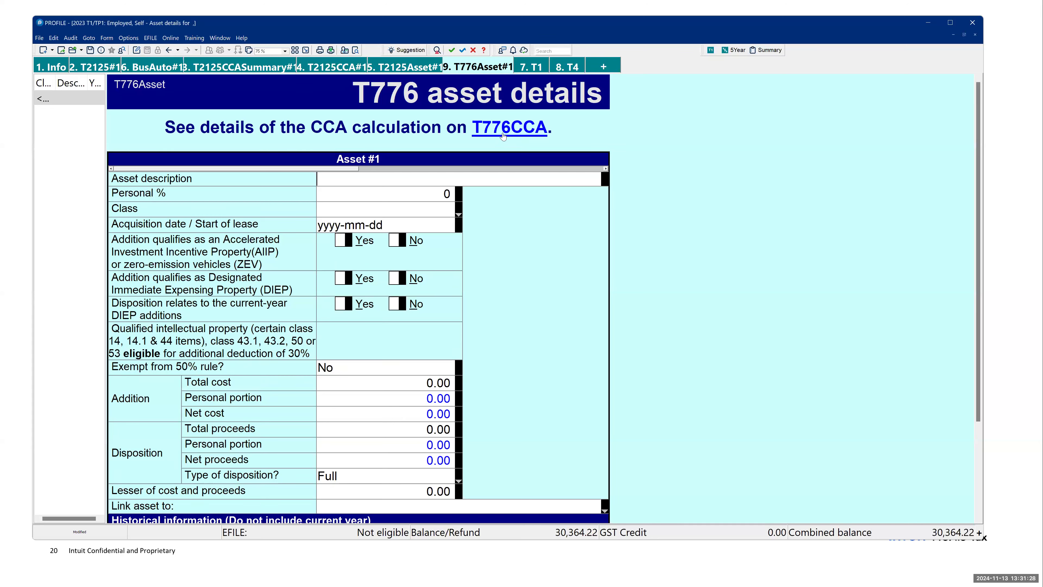
pyautogui.doubleClick(498, 65)
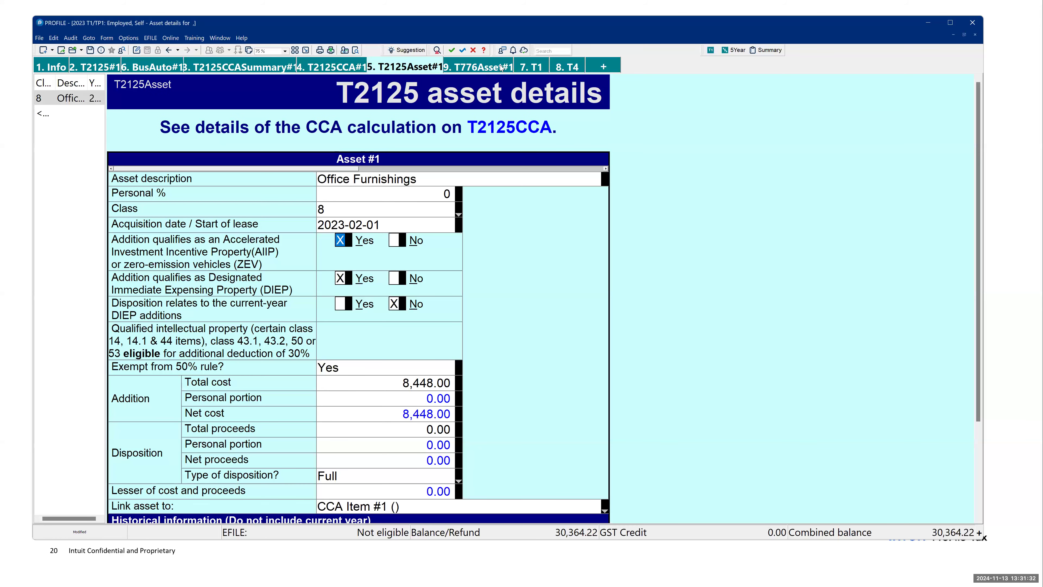
pyautogui.hotkey('alt', 'Tab')
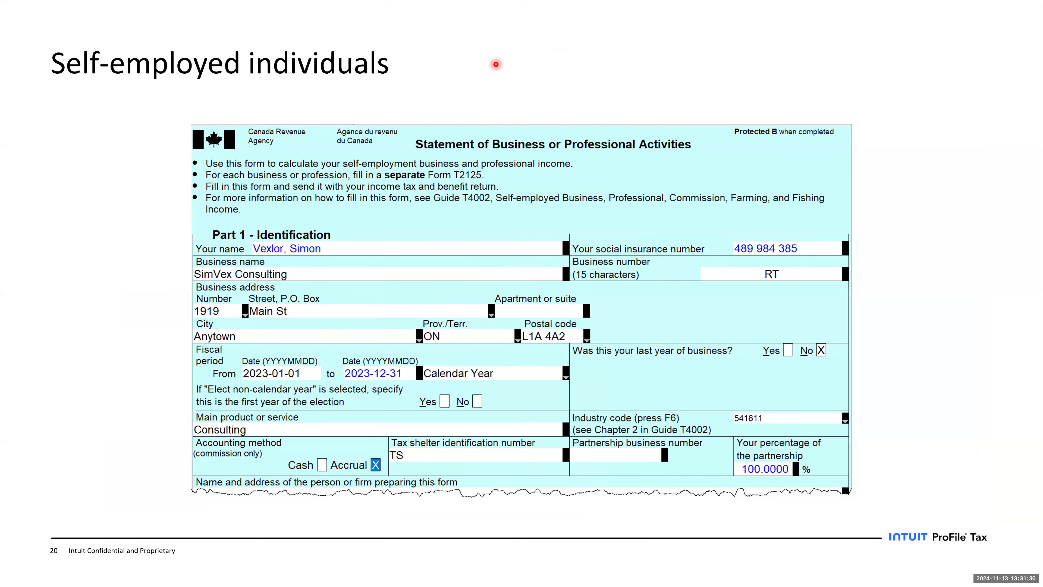
# Step: Advance the presentation to slide 22, Business forms, then return to the ProFile return
pyautogui.press('Right')
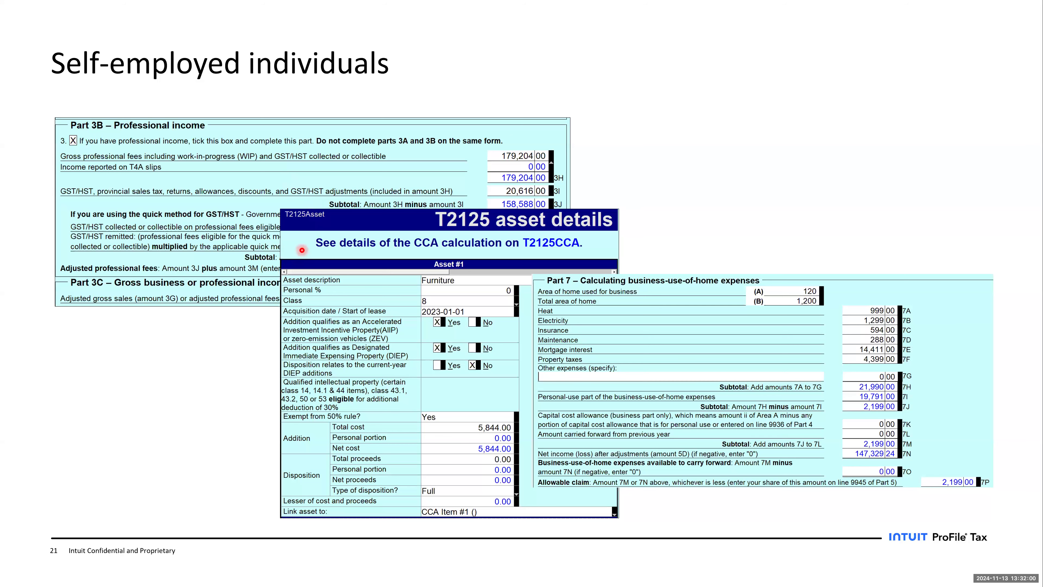
pyautogui.press('Right')
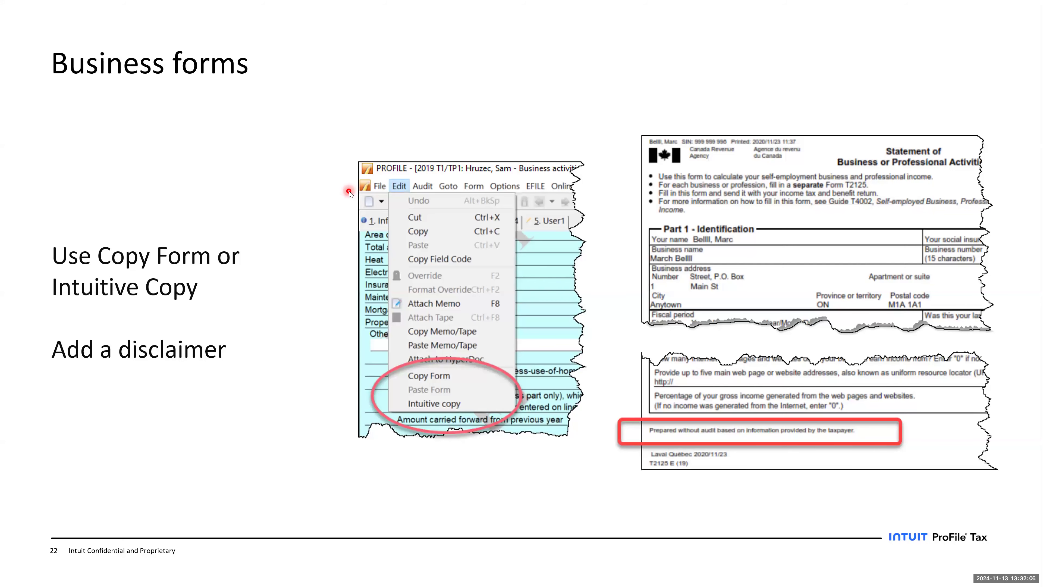
pyautogui.hotkey('alt', 'Tab')
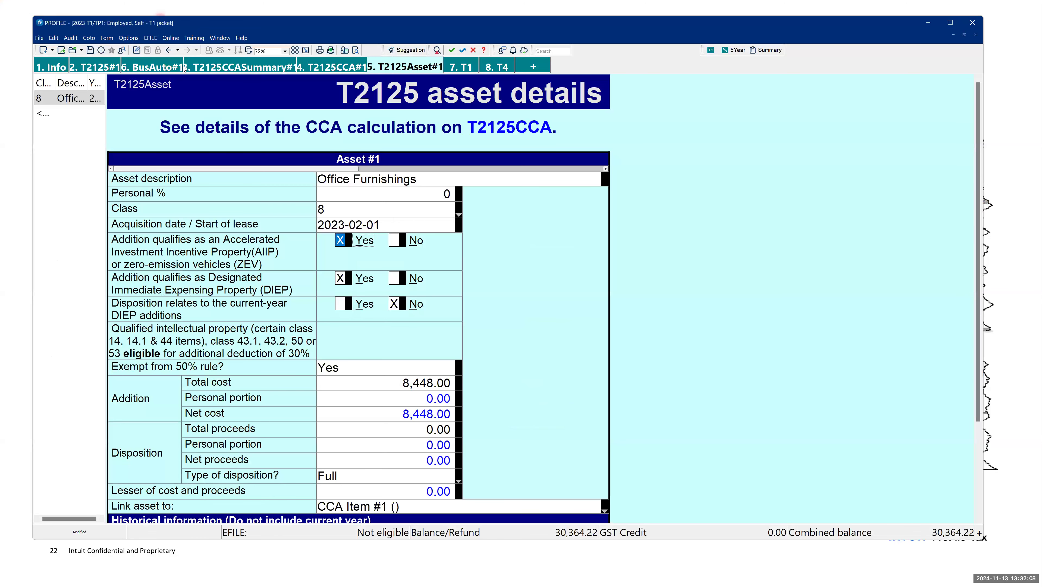
# Step: Review the T2125 form through Part 9, ending at Part 1: Consulting, industry code 541611
pyautogui.click(116, 68)
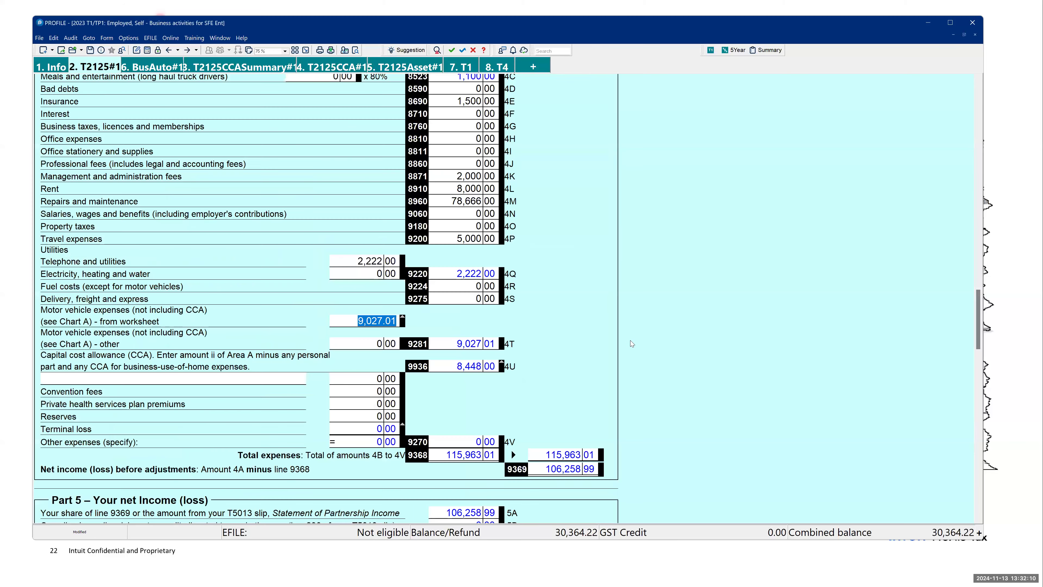
pyautogui.scroll(15, 630, 341)
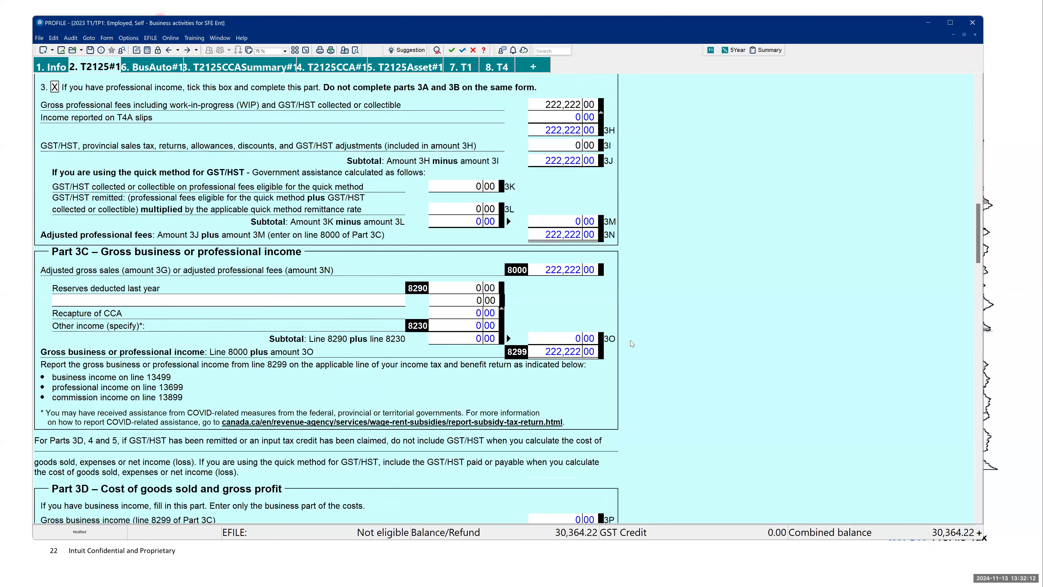
pyautogui.scroll(15, 666, 287)
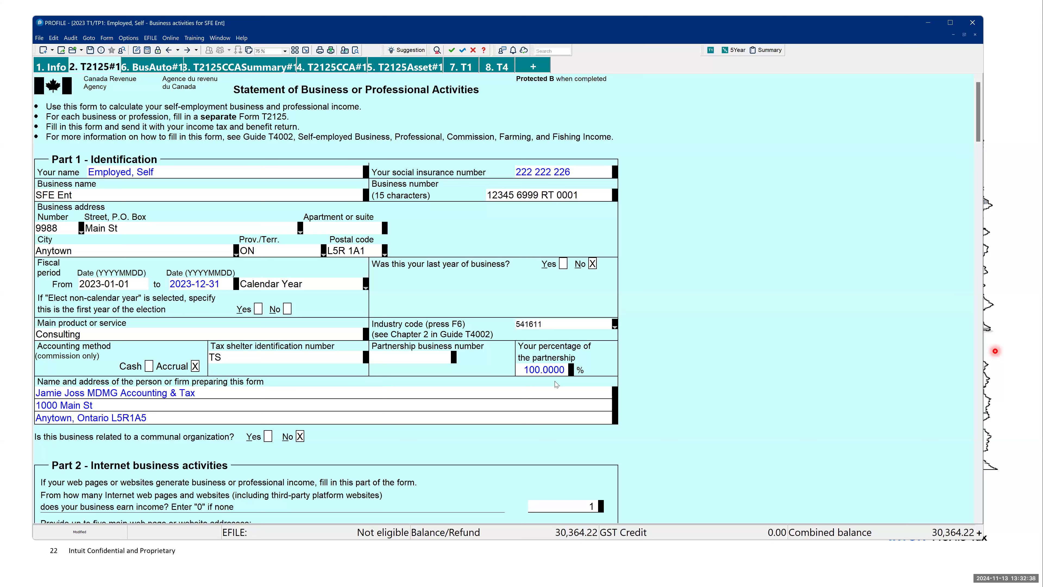
pyautogui.scroll(-1, 537, 352)
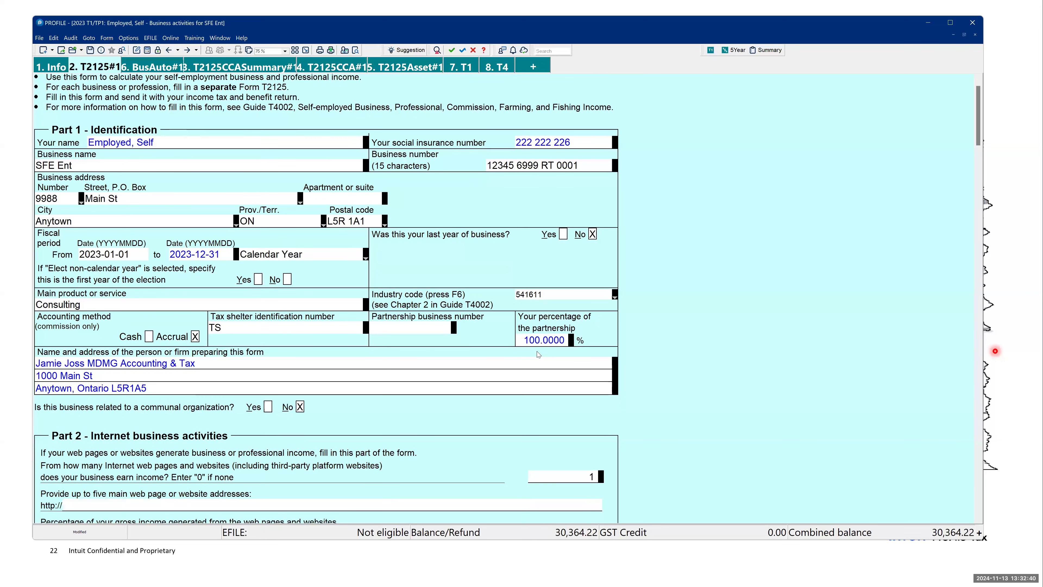
pyautogui.scroll(-15, 537, 352)
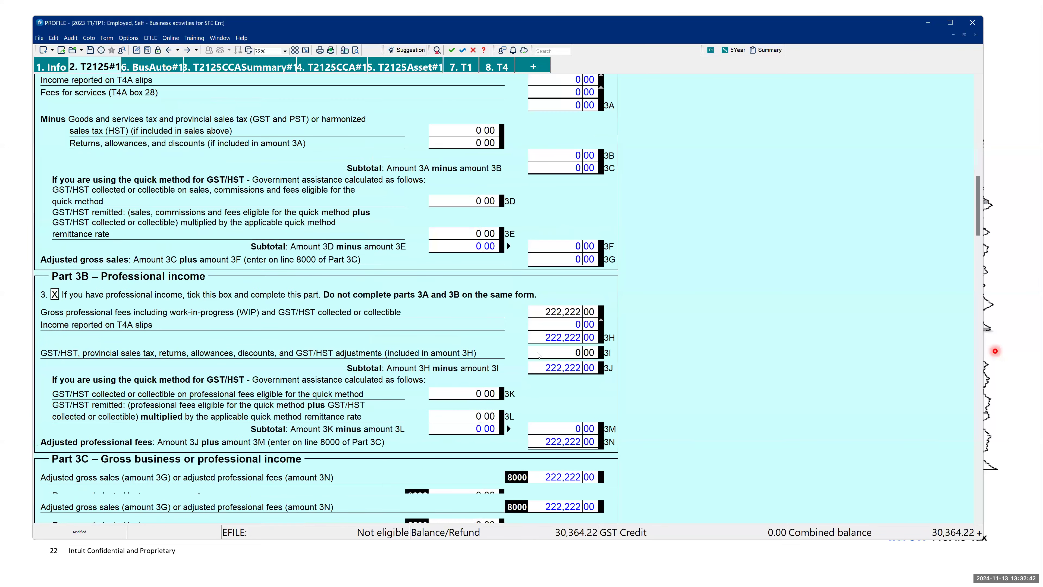
pyautogui.scroll(-6, 537, 352)
pyautogui.scroll(-15, 537, 352)
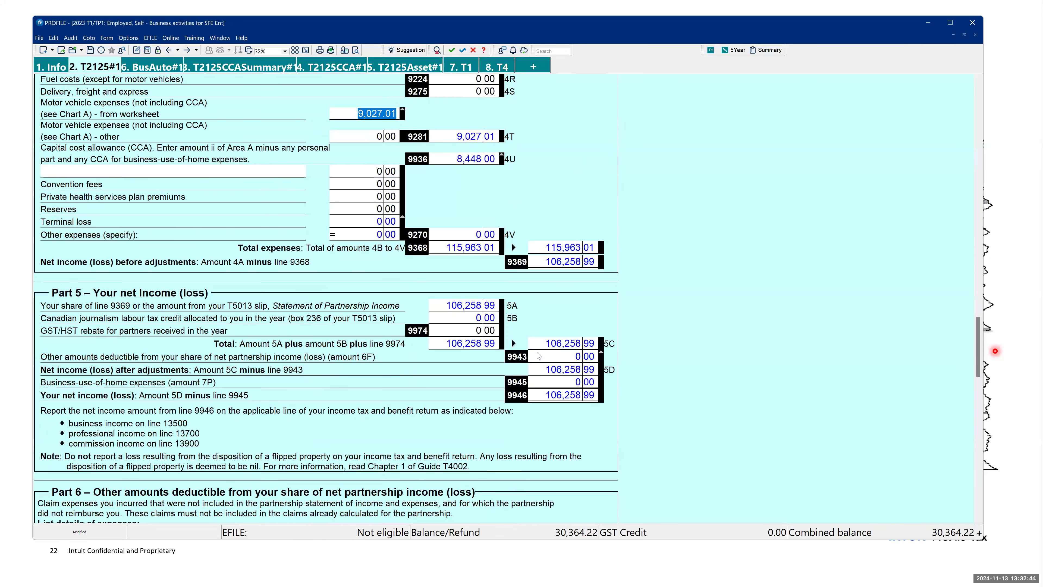
pyautogui.scroll(-20, 539, 356)
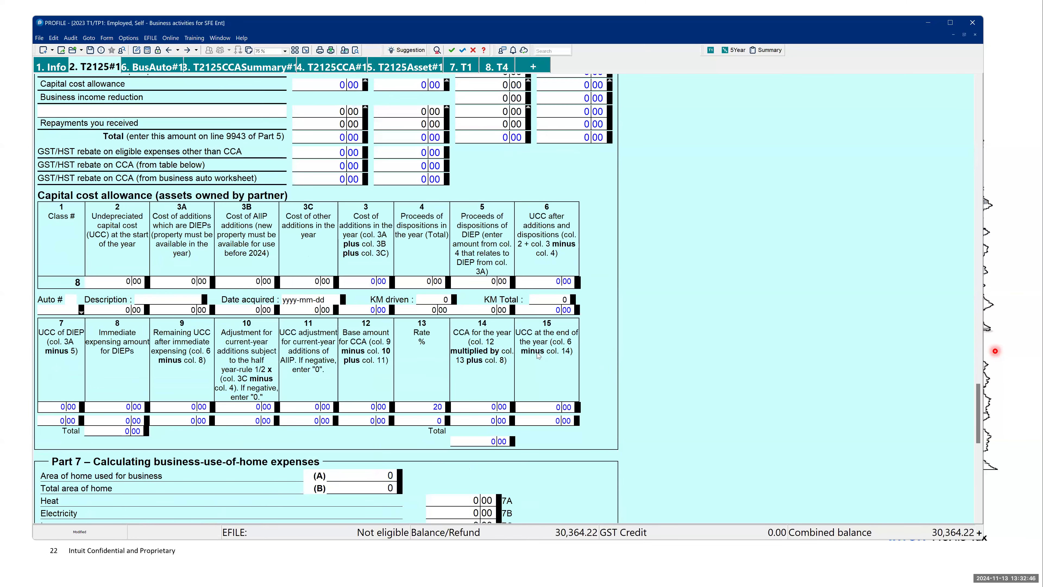
pyautogui.scroll(-8, 538, 355)
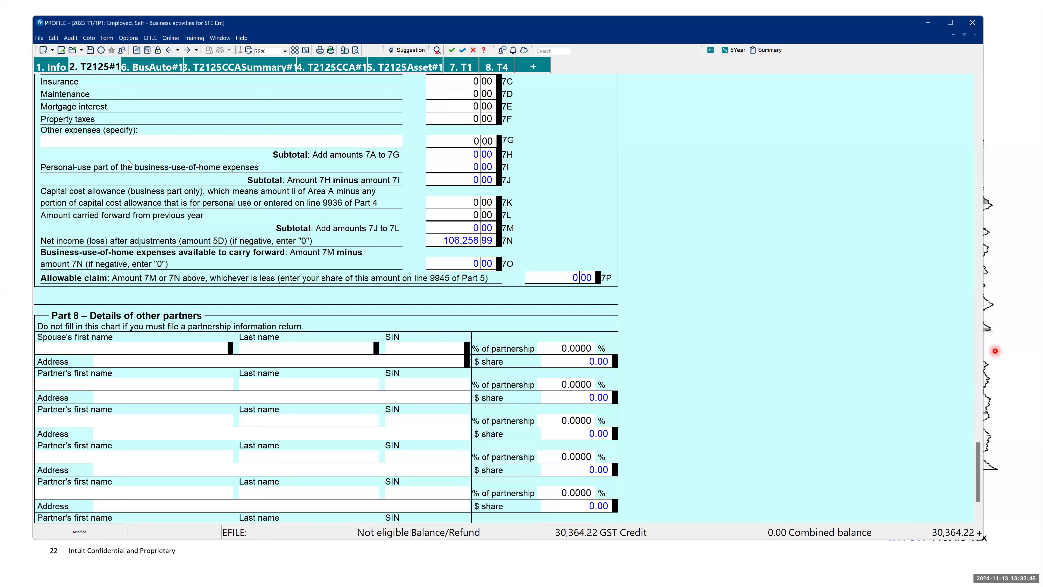
pyautogui.scroll(-3, 128, 190)
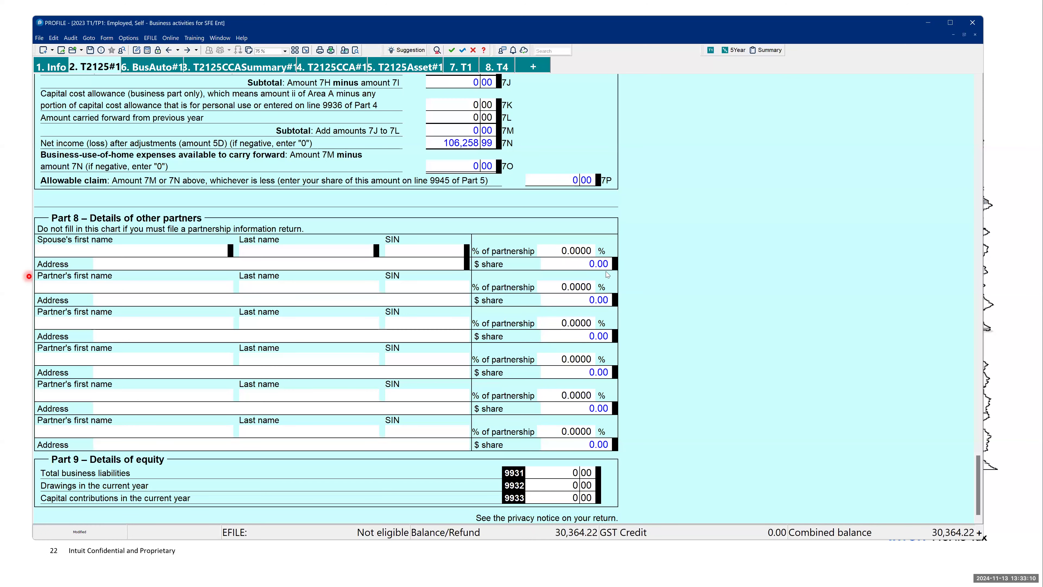
pyautogui.scroll(15, 591, 339)
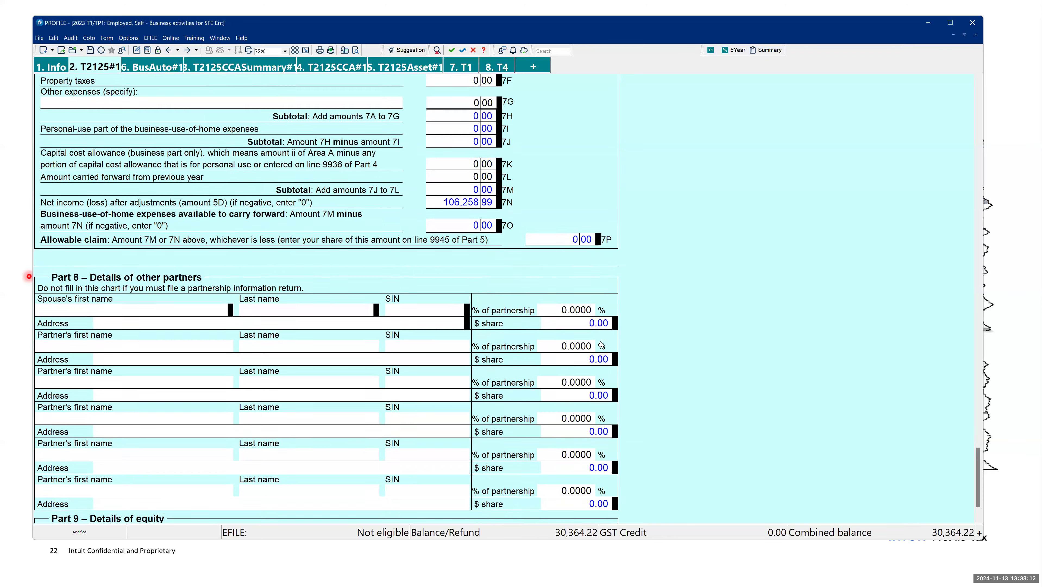
pyautogui.scroll(15, 586, 338)
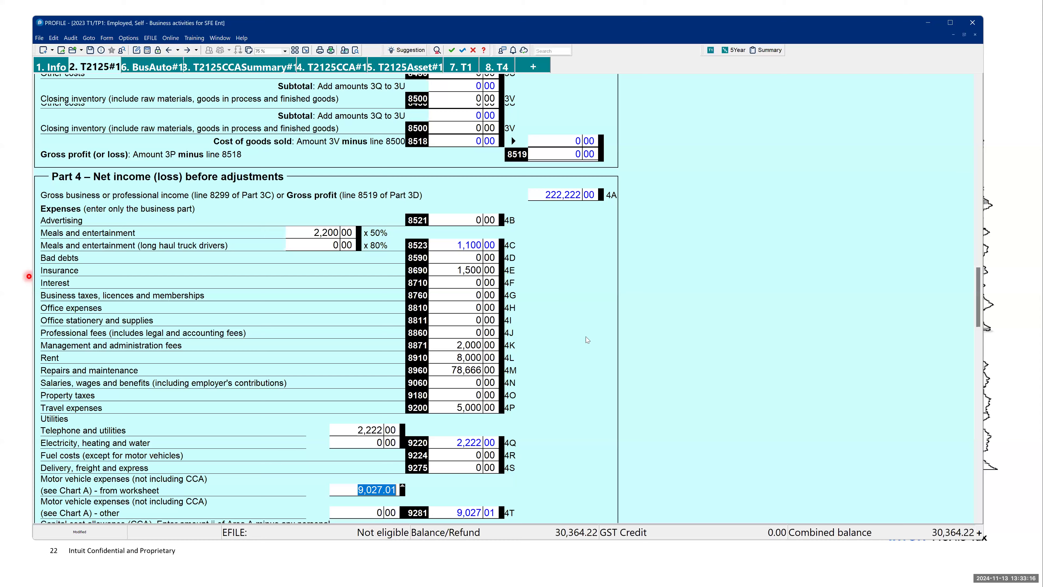
pyautogui.scroll(15, 586, 337)
pyautogui.scroll(-1, 587, 337)
pyautogui.scroll(1, 587, 337)
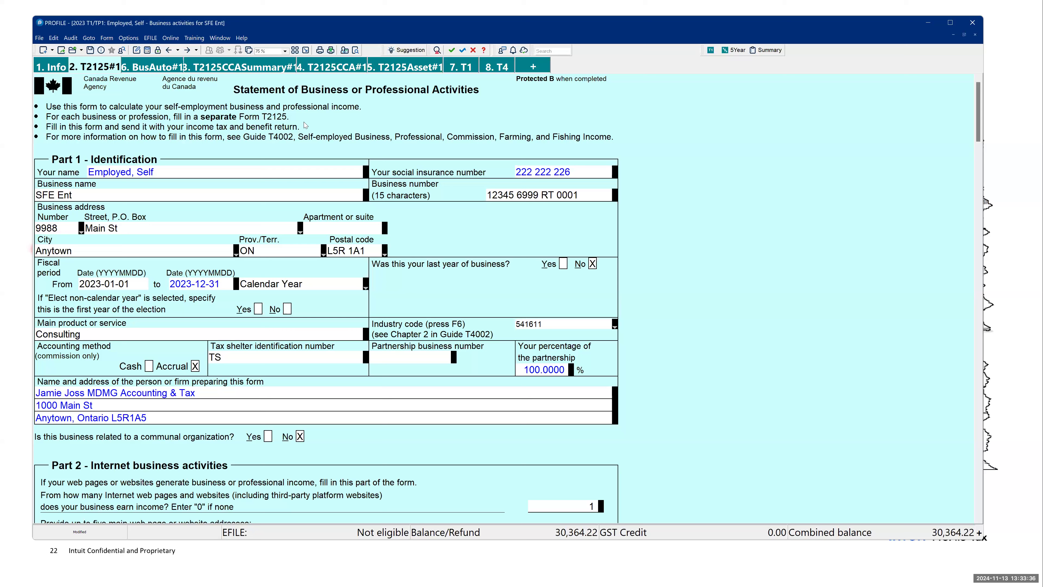
pyautogui.click(55, 39)
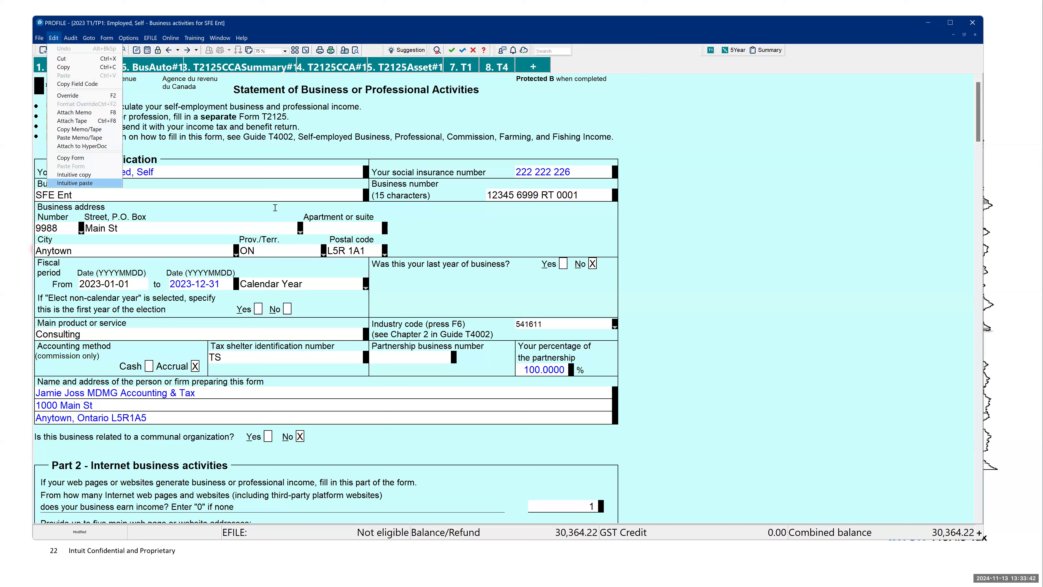
pyautogui.click(675, 260)
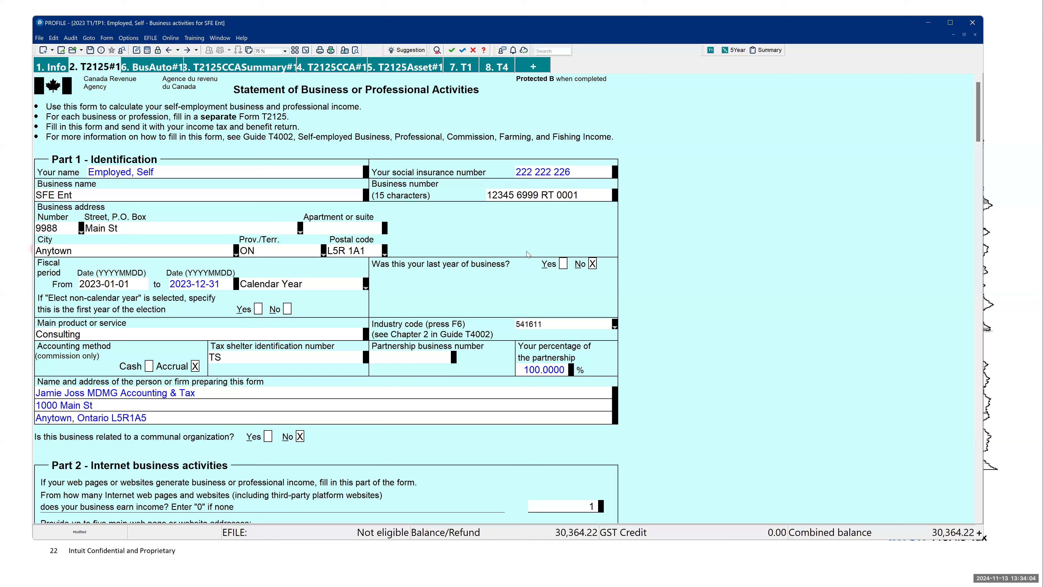
pyautogui.hotkey('alt', 'Tab')
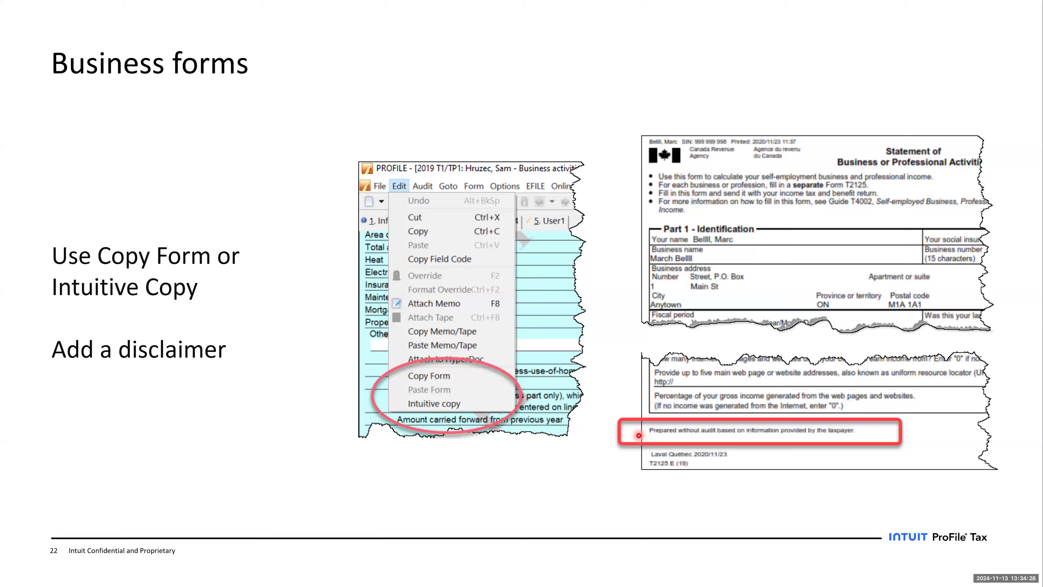
pyautogui.hotkey('alt', 'Tab')
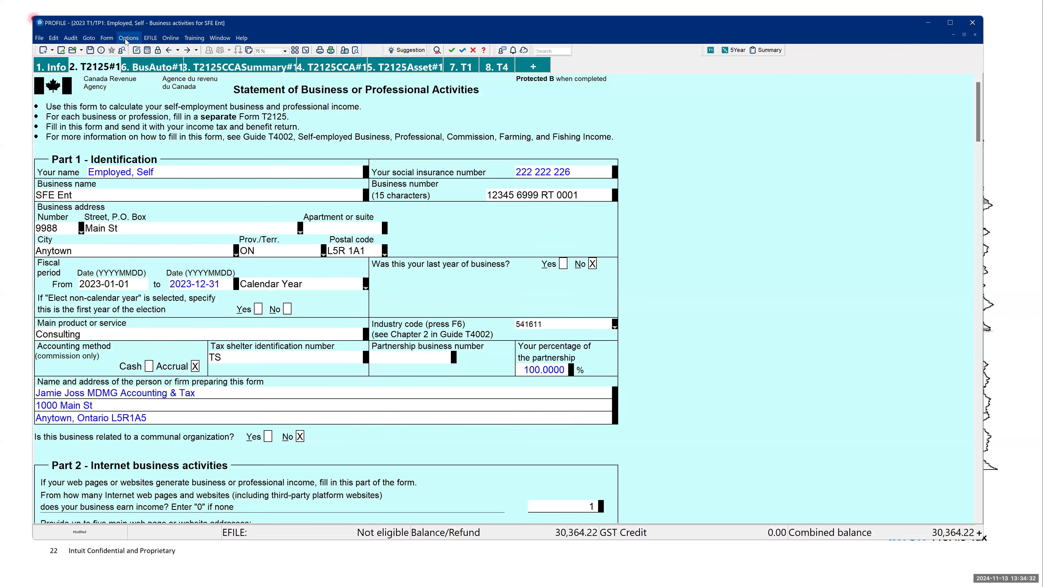
# Step: For the 2024 T1/TP1 module, enable both disclaimers, reusing the standard 'Prepared without audit' wording for business
pyautogui.click(125, 41)
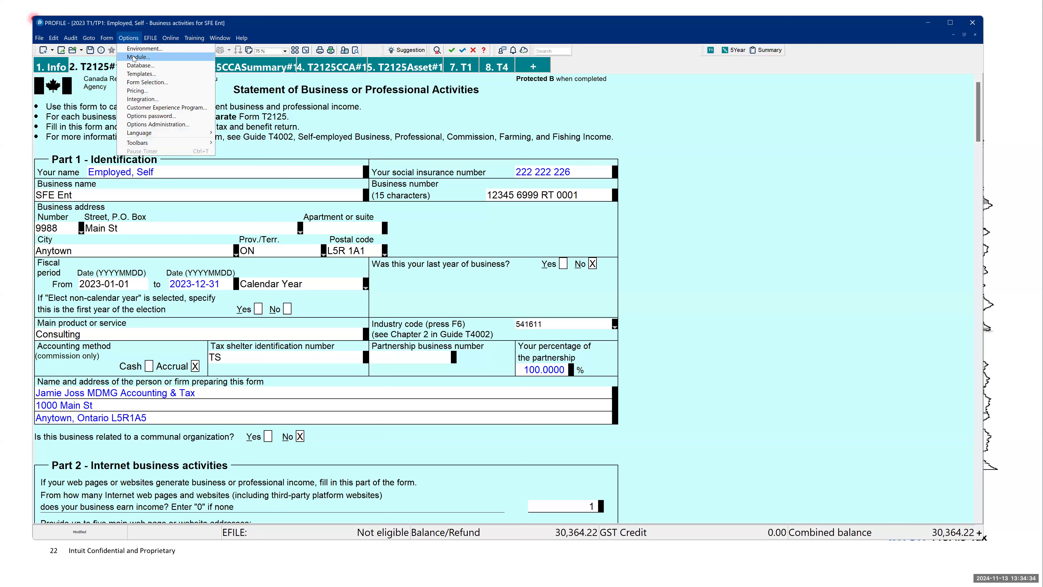
pyautogui.click(133, 57)
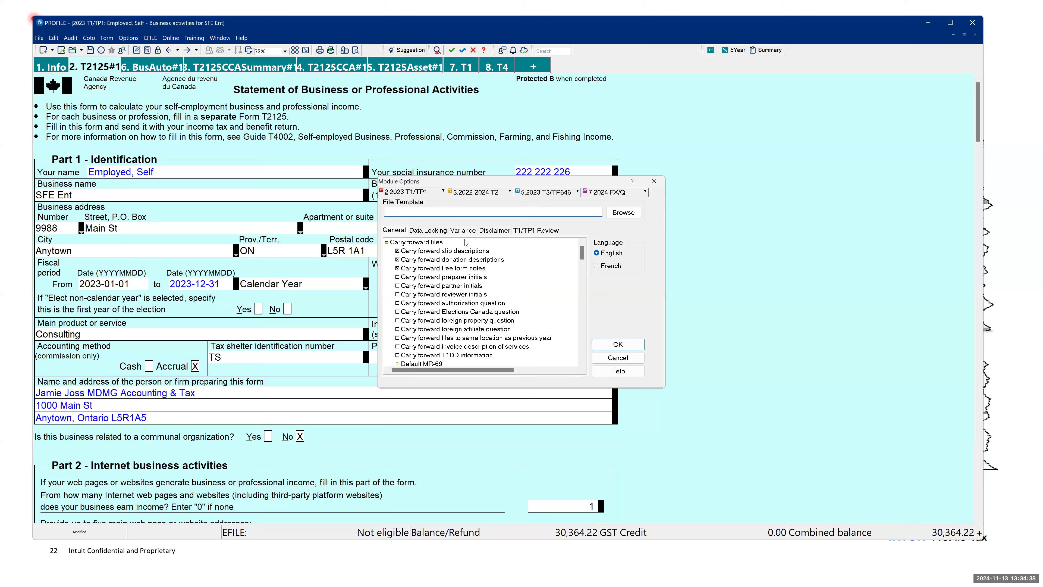
pyautogui.click(444, 192)
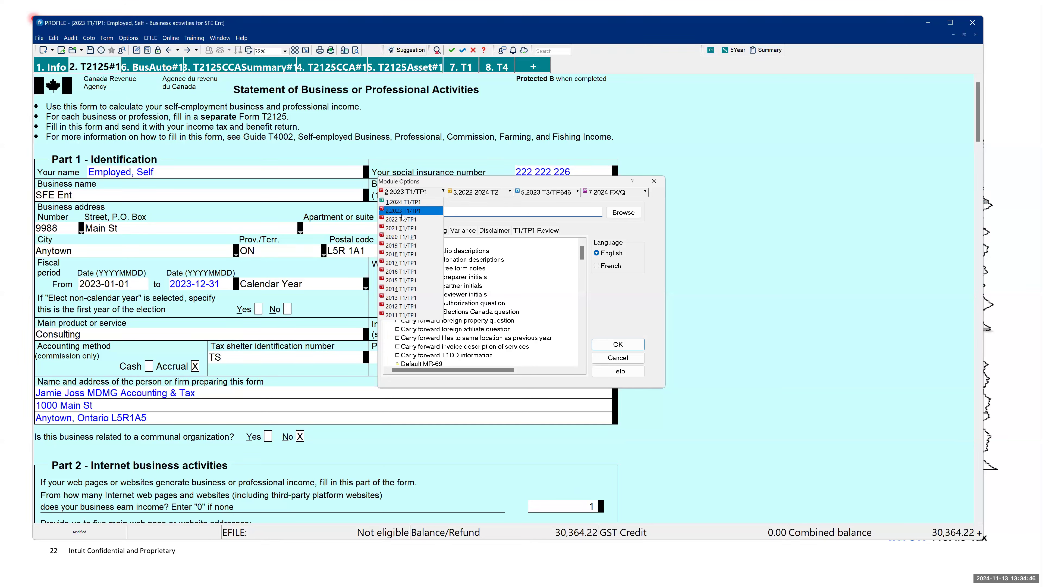
pyautogui.click(399, 202)
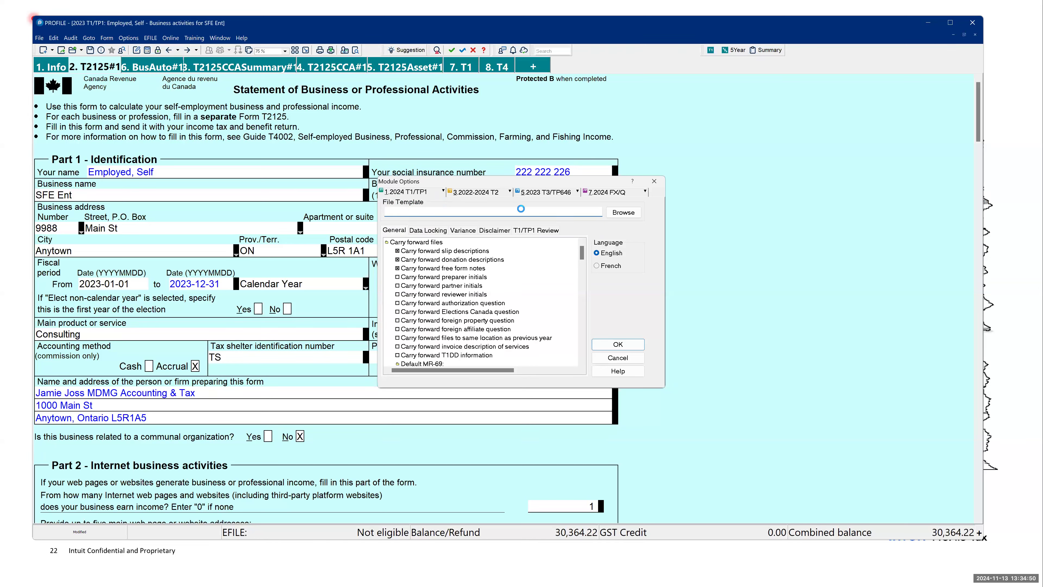
pyautogui.click(496, 231)
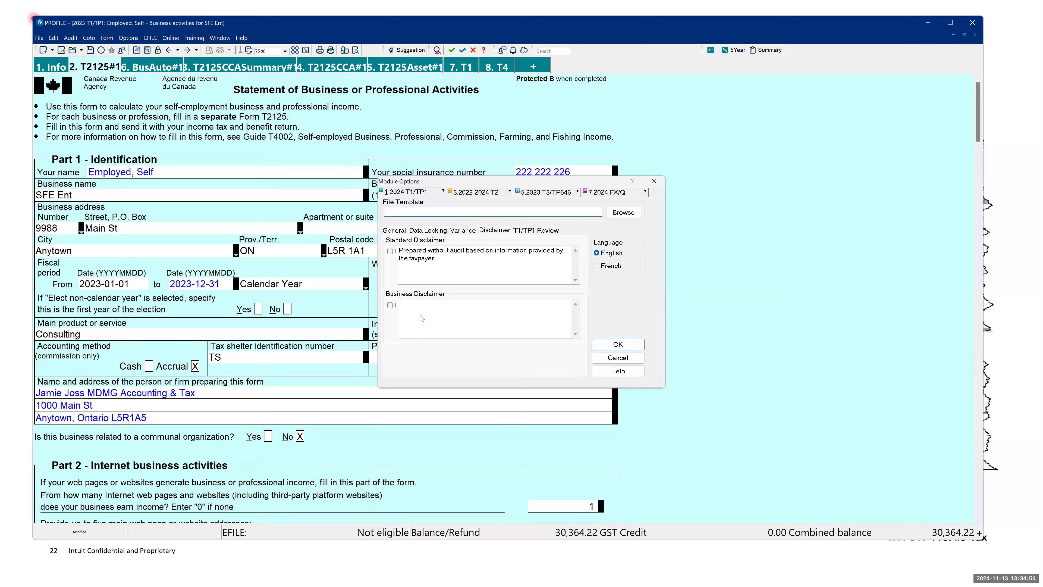
pyautogui.click(390, 252)
pyautogui.moveTo(445, 261); pyautogui.dragTo(390, 215)
pyautogui.hotkey('ctrl', 'c')
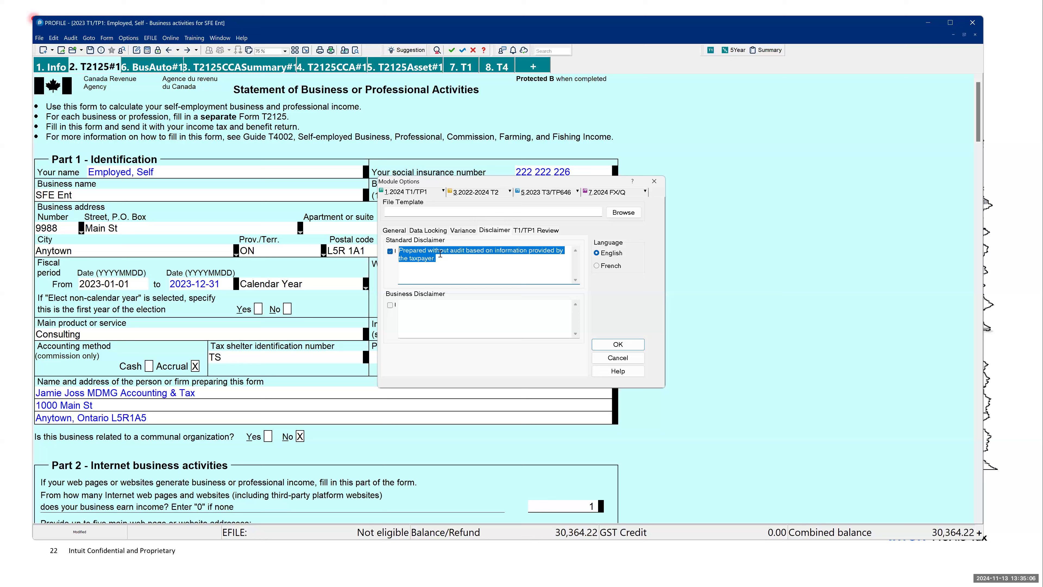
pyautogui.click(393, 308)
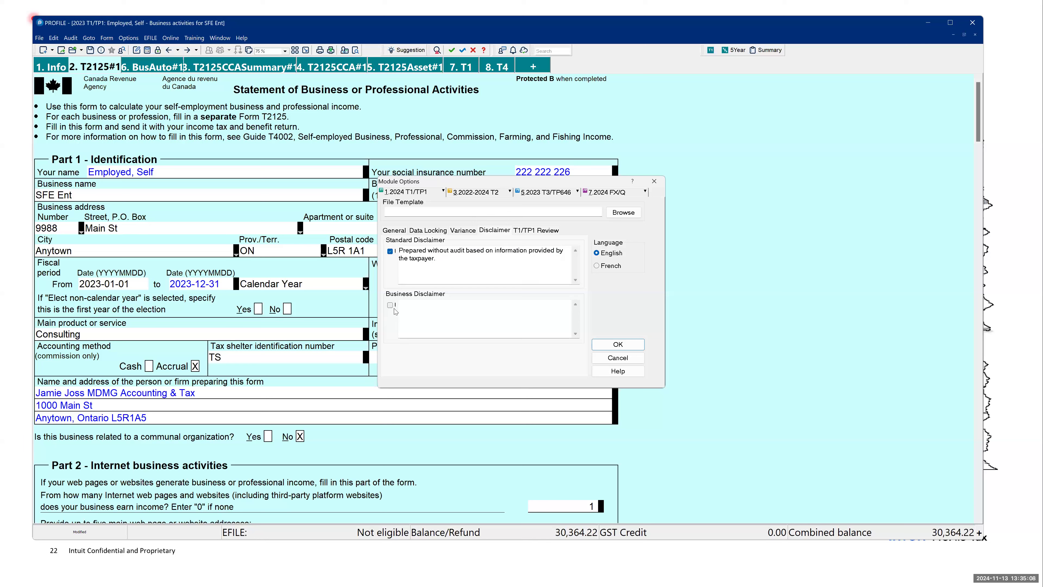
pyautogui.click(421, 313)
pyautogui.hotkey('ctrl', 'v')
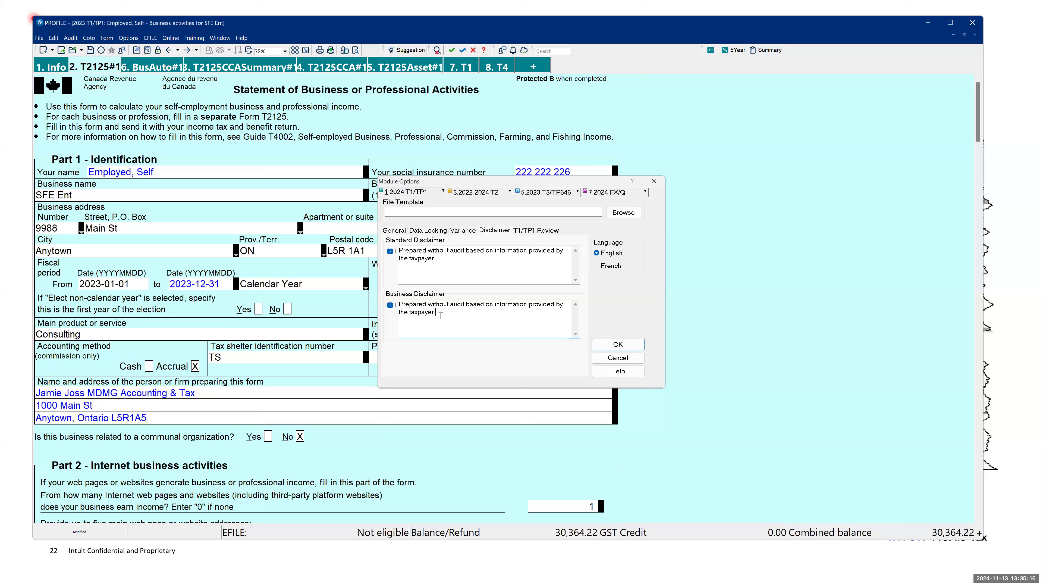
pyautogui.click(599, 347)
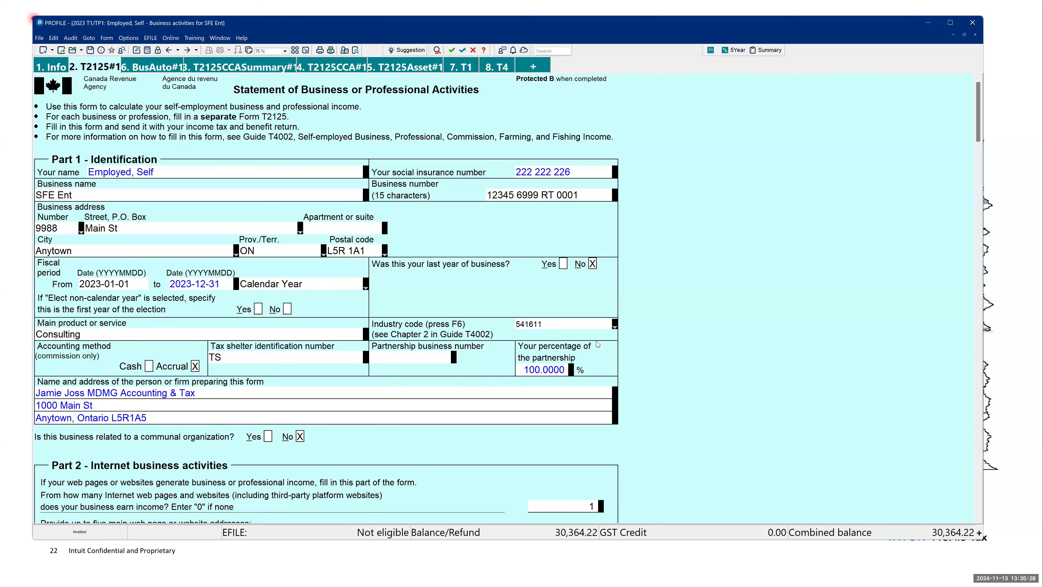
# Step: Switch to the slide show and advance to the ReFile title slide
pyautogui.hotkey('alt', 'Tab')
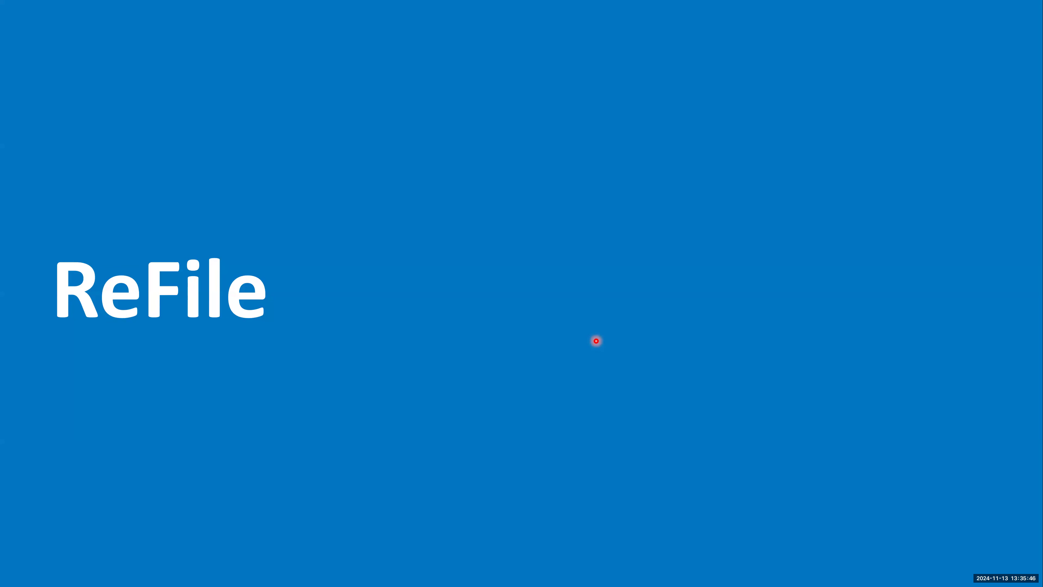
pyautogui.press('Right')
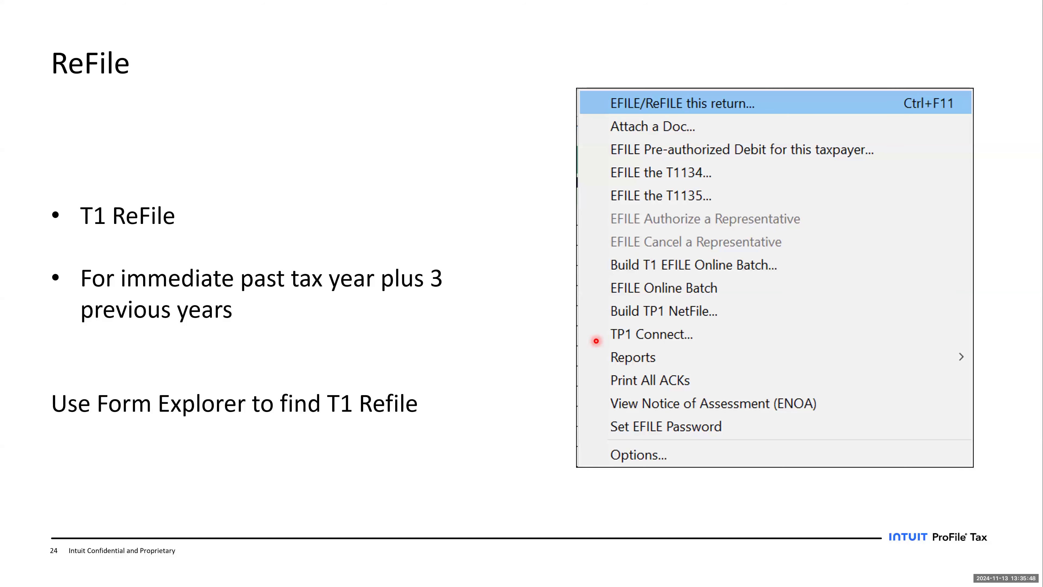
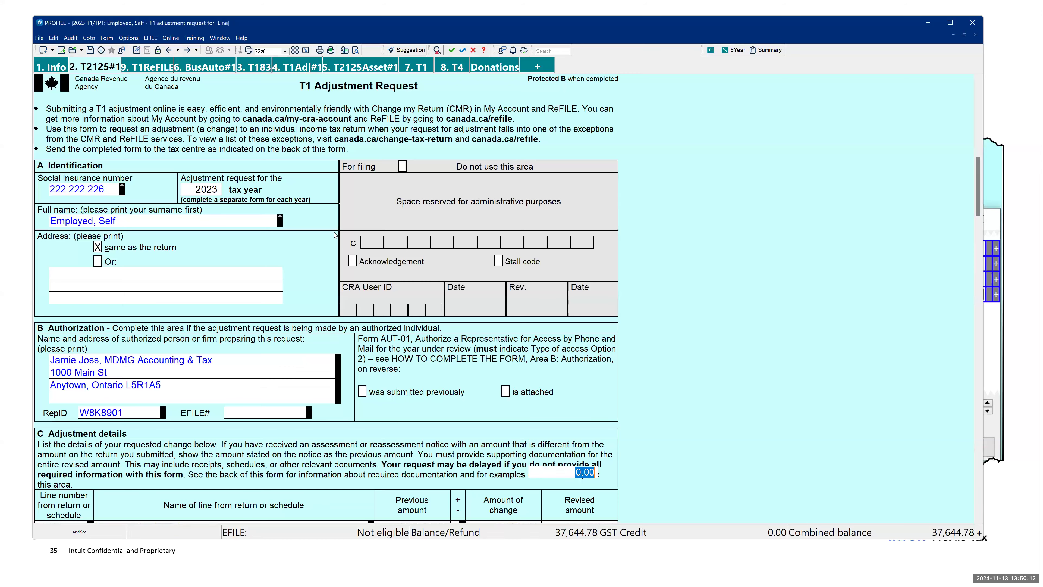
# Step: Scroll the T2125 form to Part 3A and 3B, showing 245,000.00 gross professional fees
pyautogui.scroll(-1, 338, 217)
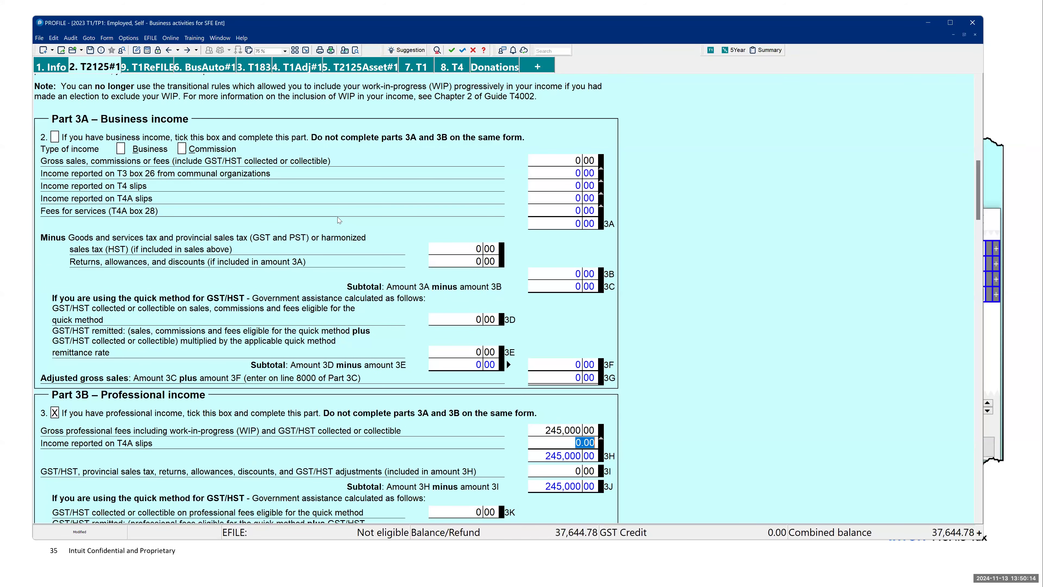
# Step: Scroll to the Part 4 expenses and bring up the field actions for Office expenses line 8810
pyautogui.scroll(-15, 338, 220)
pyautogui.scroll(-12, 348, 183)
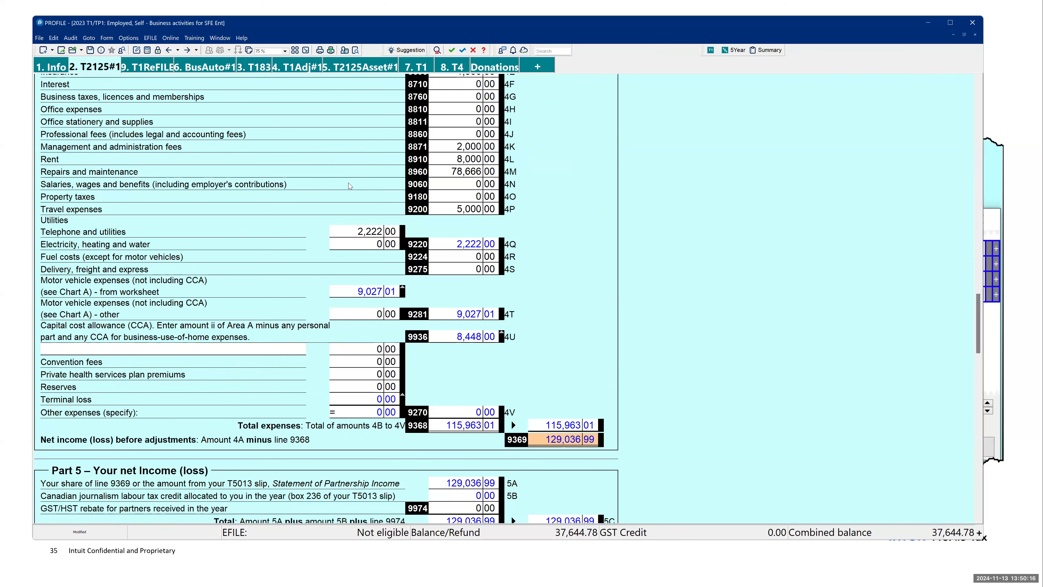
pyautogui.scroll(-4, 346, 206)
pyautogui.scroll(2, 347, 215)
pyautogui.scroll(4, 347, 214)
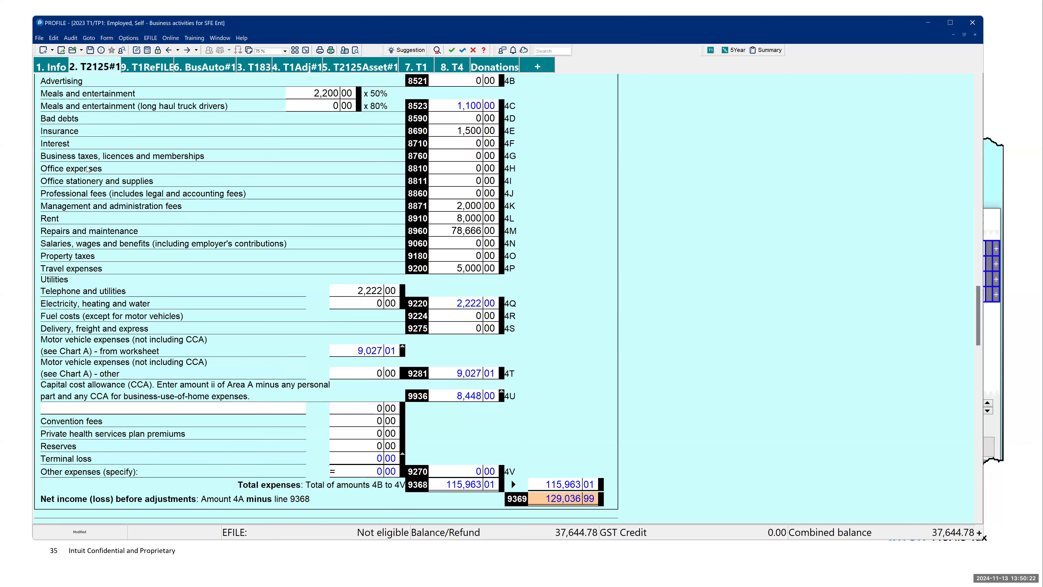
pyautogui.click(446, 168)
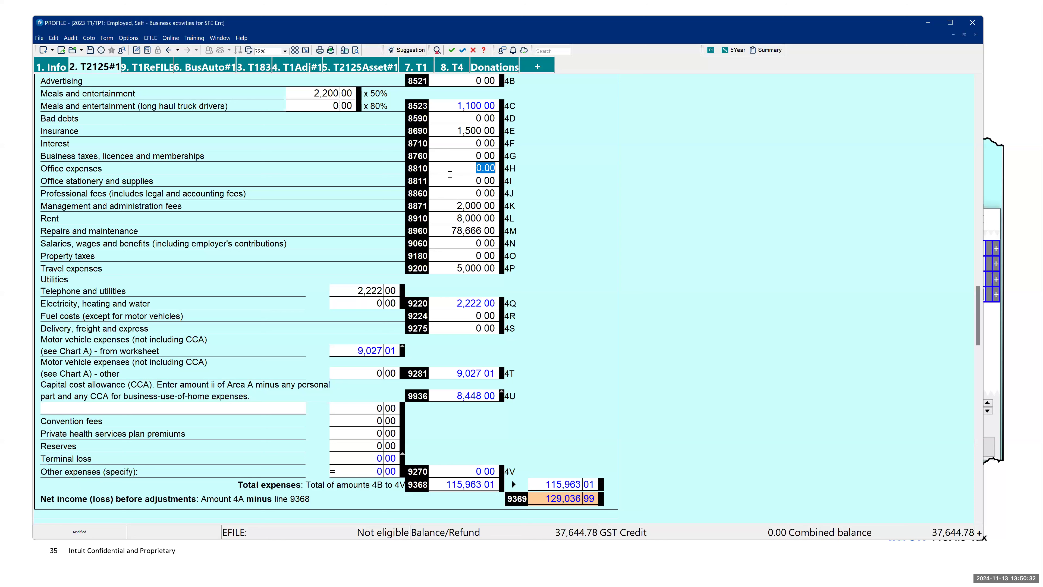
pyautogui.rightClick(466, 169)
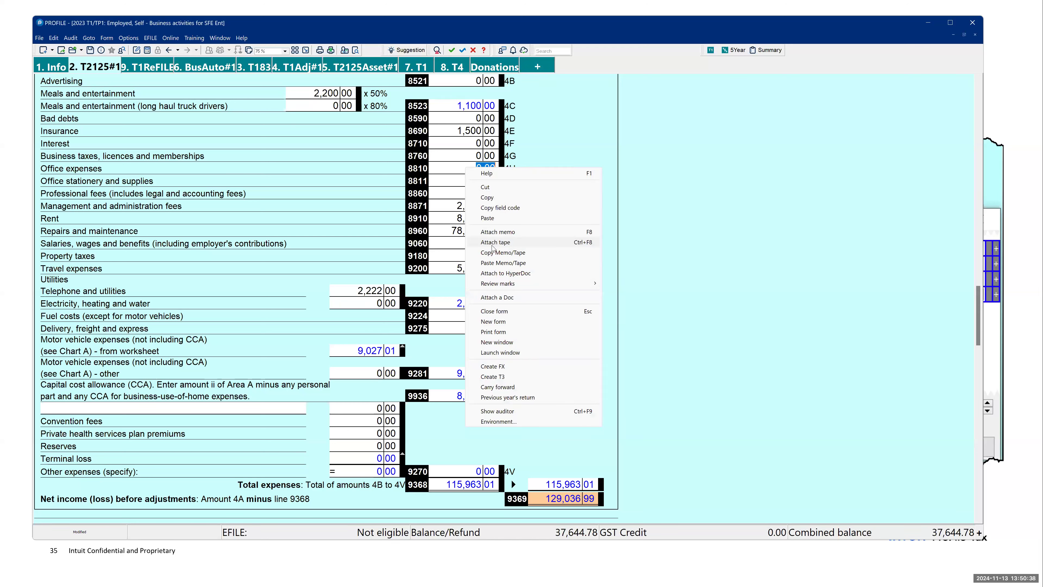
pyautogui.click(447, 170)
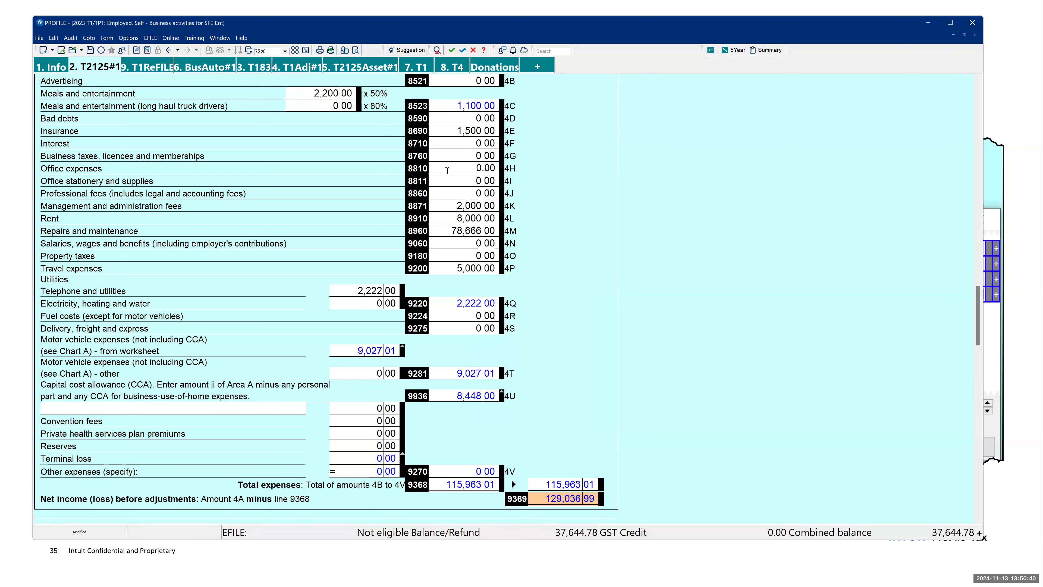
pyautogui.rightClick(447, 170)
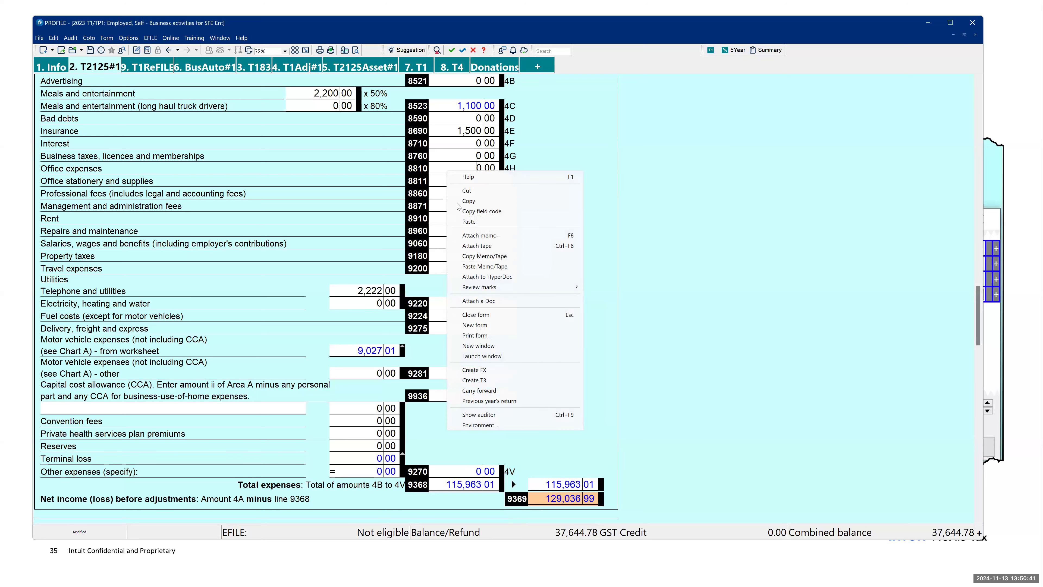
# Step: Attach a calculation tape to Office expenses line 8810 and enter a first amount of 222
pyautogui.click(477, 246)
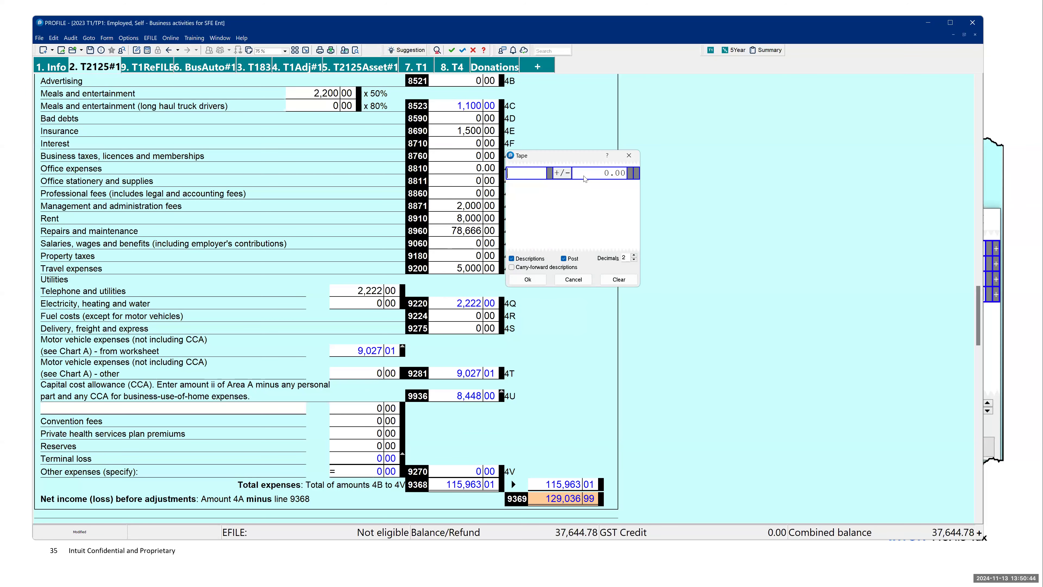
pyautogui.write('222')
pyautogui.press('Return')
pyautogui.write('55')
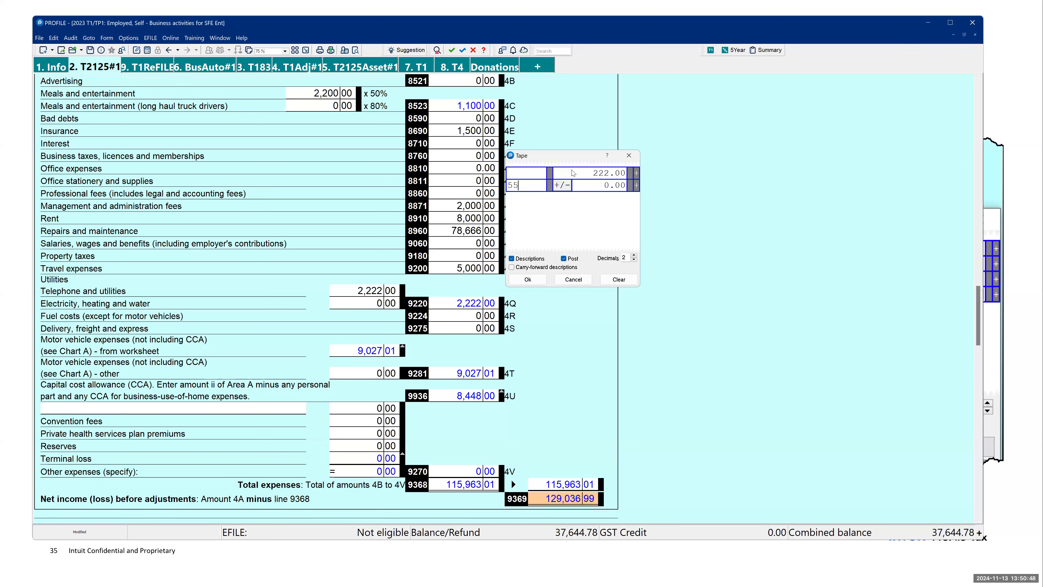
pyautogui.press('BackSpace')
pyautogui.press('BackSpace')
pyautogui.write('`')
pyautogui.press('BackSpace')
pyautogui.press('Tab')
# Step: Add 555 and a third row to the tape, posting the 723.00 total to line 8810
pyautogui.write('-555')
pyautogui.press('BackSpace')
pyautogui.press('BackSpace')
pyautogui.write('55')
pyautogui.press('BackSpace')
pyautogui.press('BackSpace')
pyautogui.write('5`')
pyautogui.press('Tab')
pyautogui.write('5')
pyautogui.press('Return')
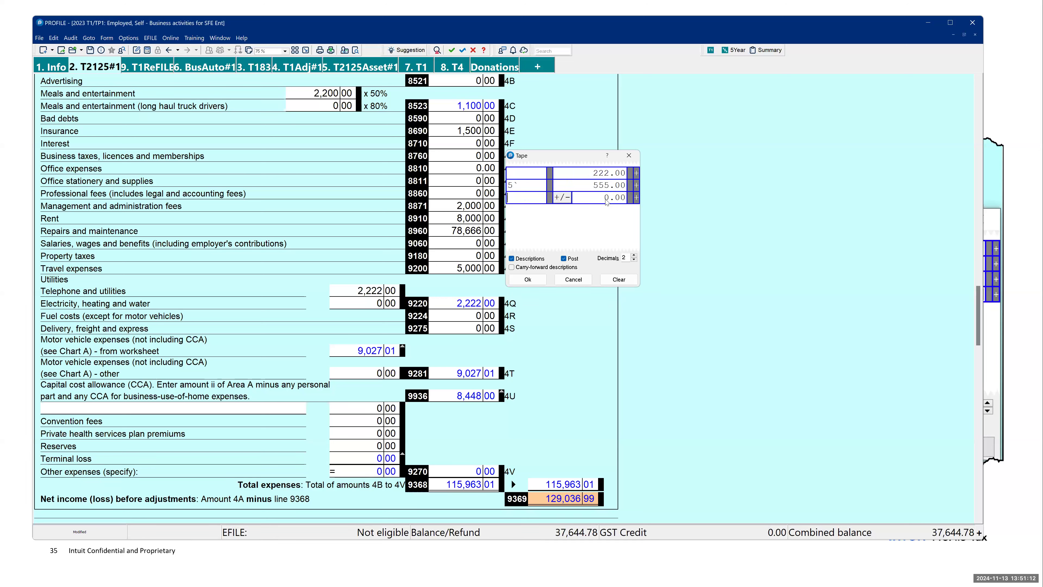
pyautogui.write('=')
pyautogui.click(591, 201)
pyautogui.write('1-')
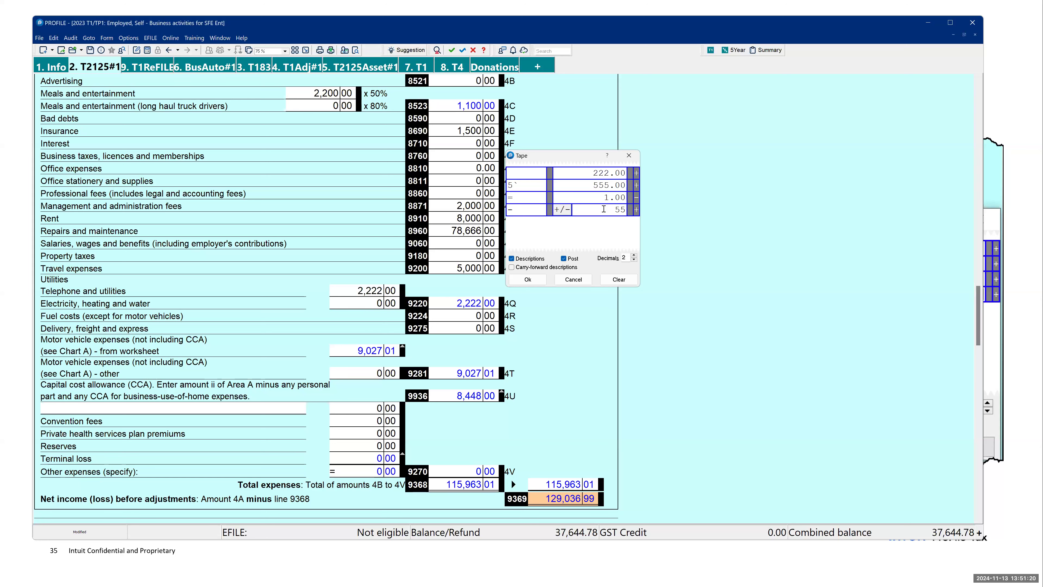
pyautogui.press('Return')
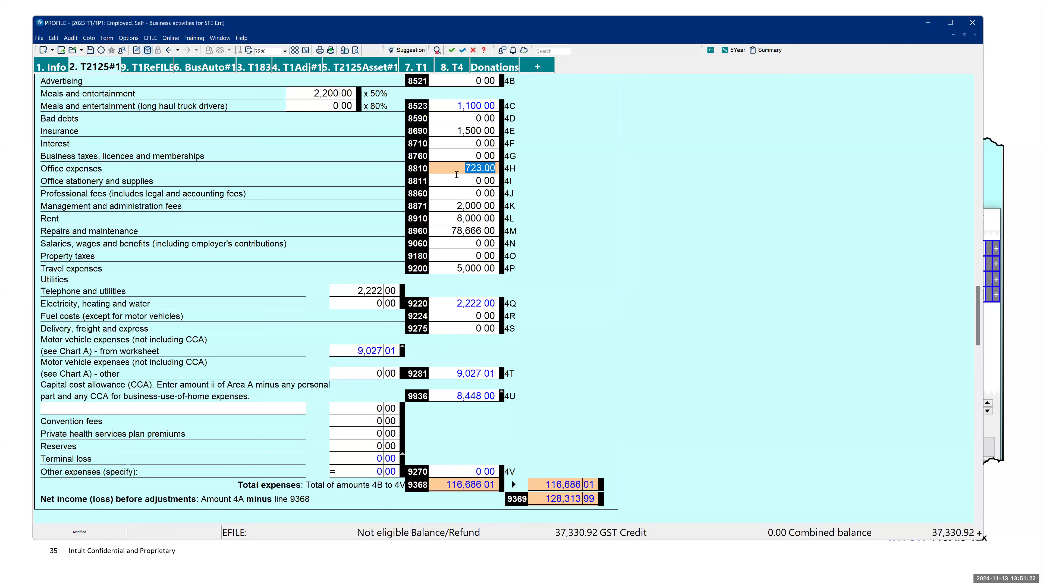
# Step: Try copying a memo or tape onto Professional fees line 8860, then dismiss the not-found error
pyautogui.click(449, 170)
pyautogui.moveTo(449, 169)
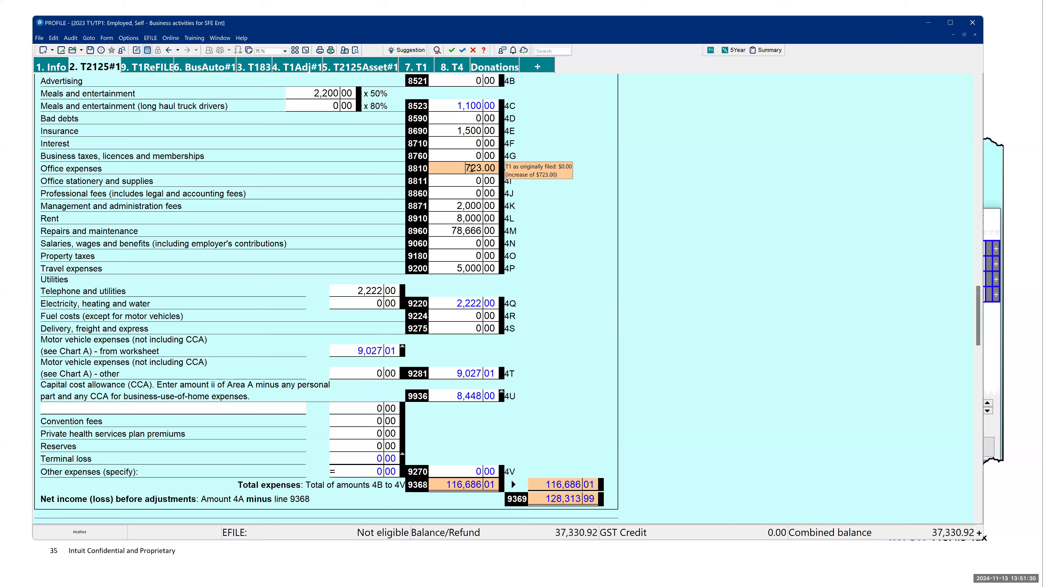
pyautogui.rightClick(457, 191)
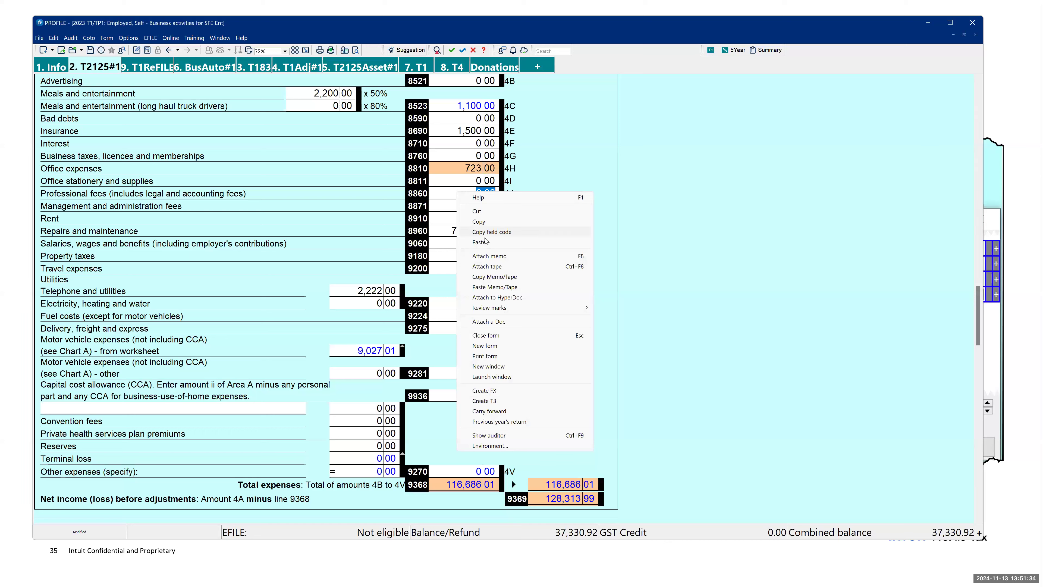
pyautogui.click(504, 278)
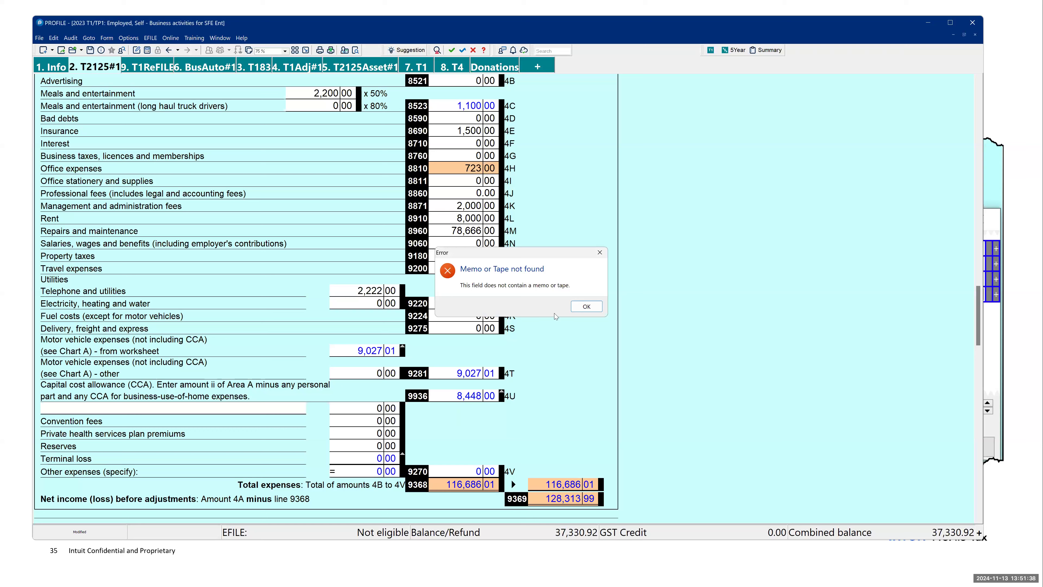
pyautogui.click(586, 307)
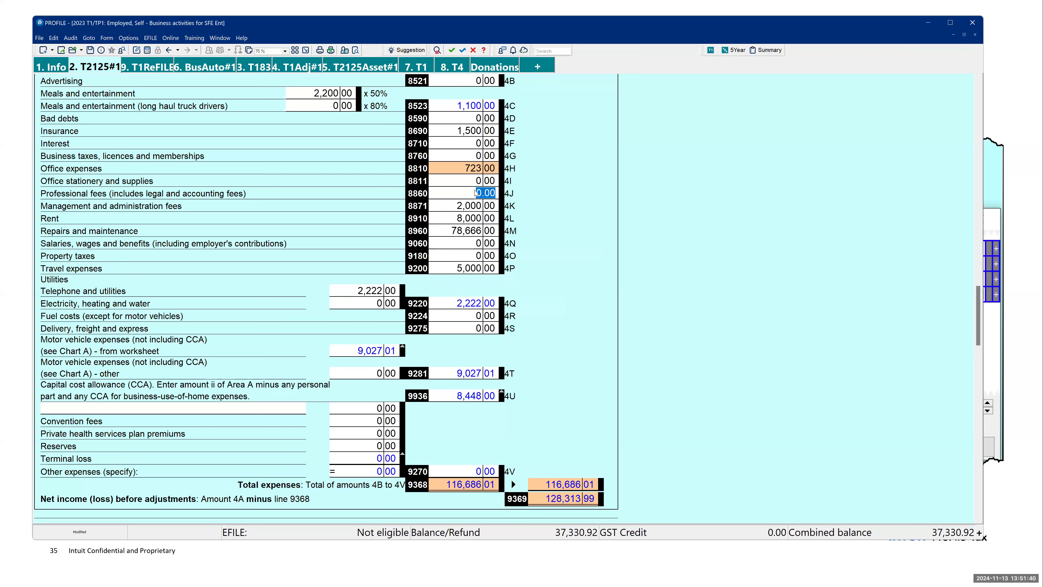
# Step: Attach a typed memo note to Professional fees line 8860
pyautogui.rightClick(475, 193)
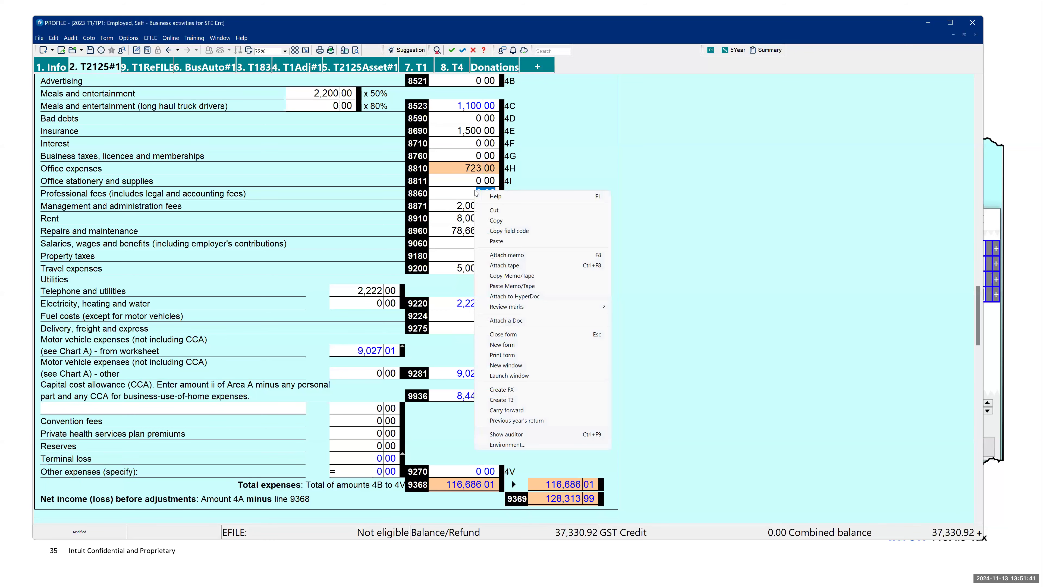
pyautogui.click(491, 257)
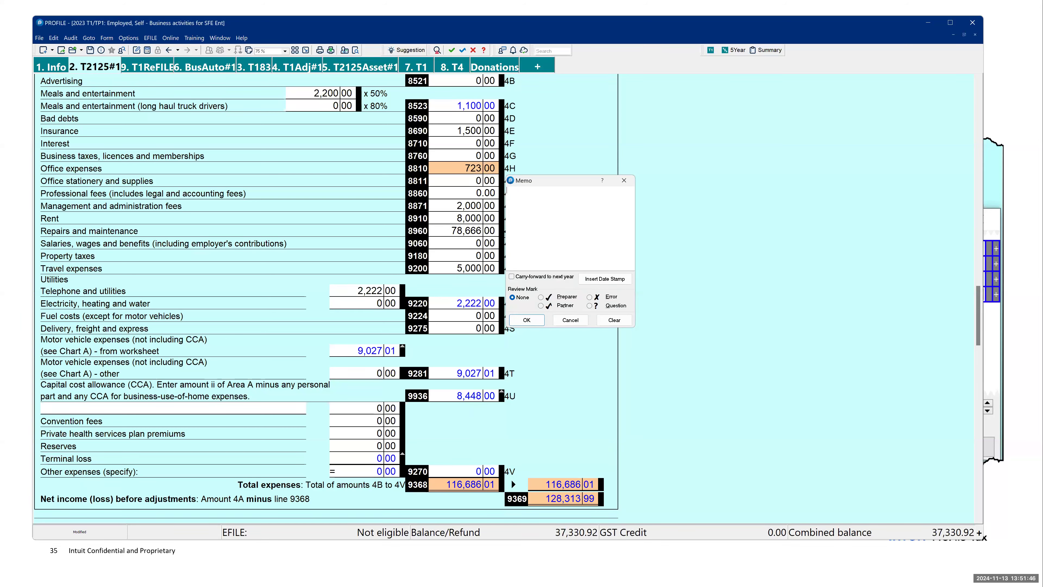
pyautogui.write('fdjkhfsdkjhfsdkjsd sd fsdfsdfsdfsd fsdfsdfsdf')
pyautogui.click(527, 321)
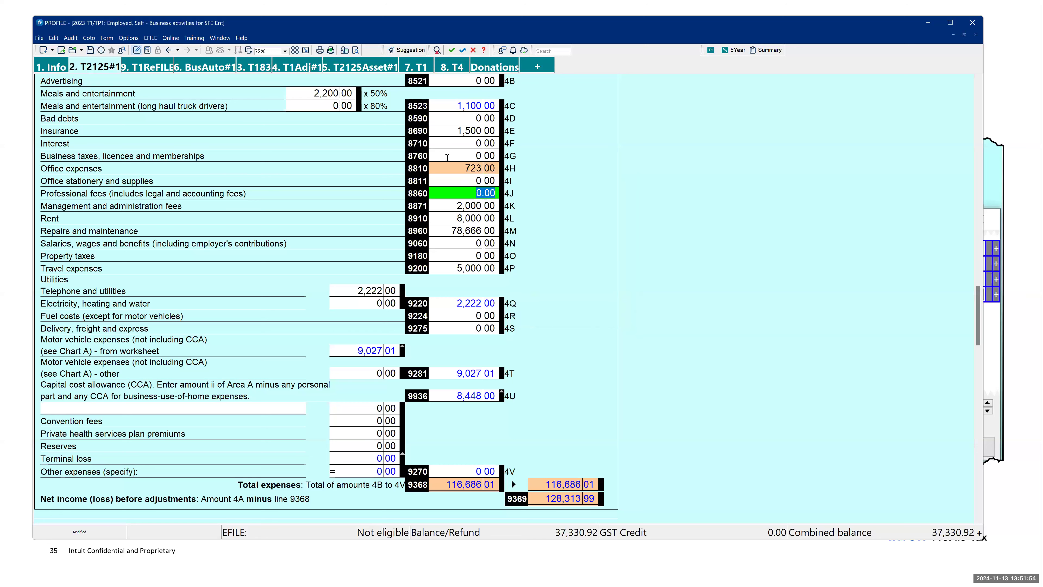
# Step: Advance the PowerPoint slide show to slide 36, Data locking, then return to ProFile
pyautogui.moveTo(461, 191)
pyautogui.hotkey('alt', 'Tab')
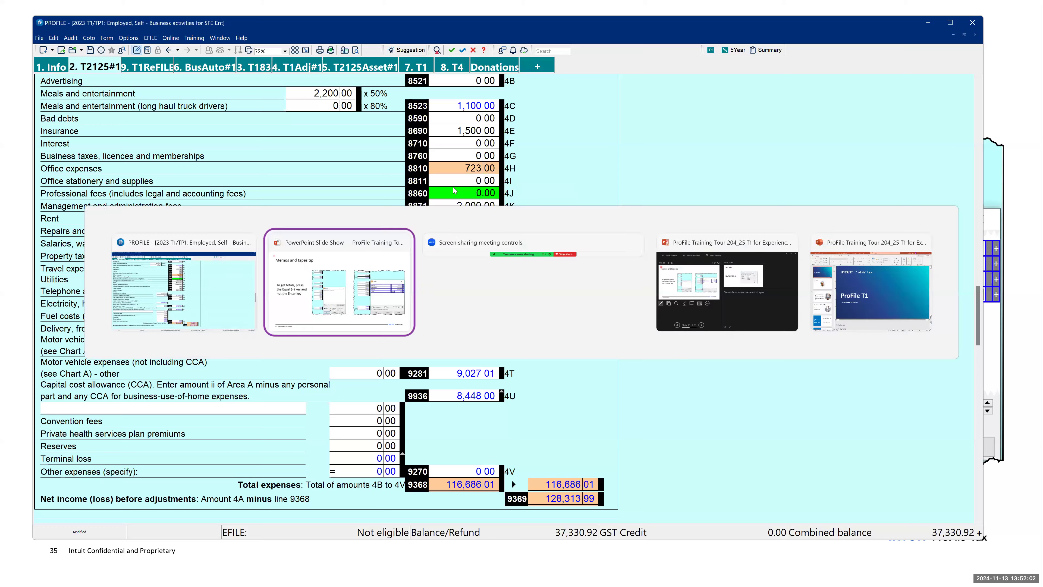
pyautogui.press('Right')
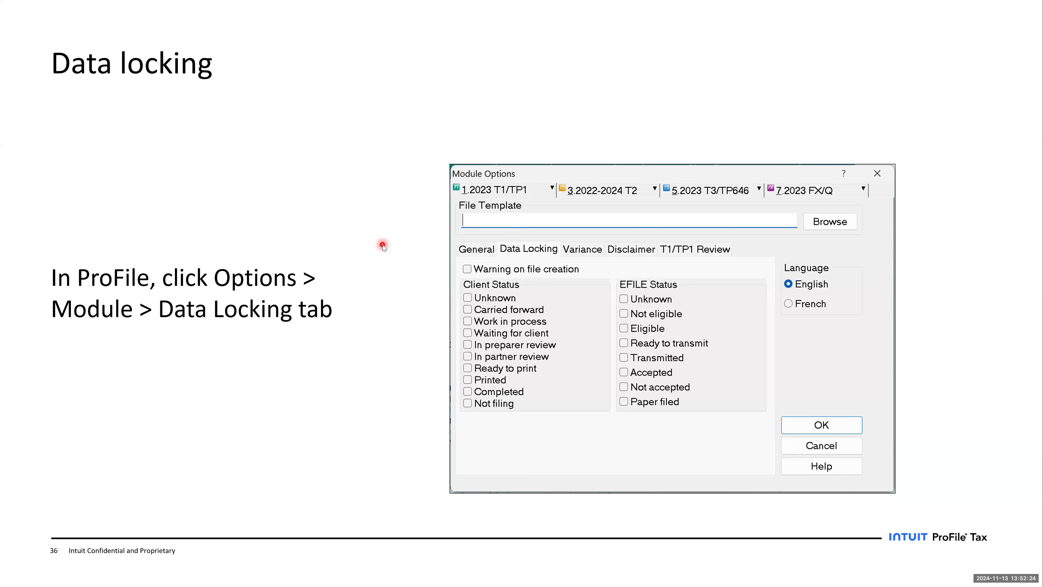
pyautogui.hotkey('alt', 'Tab')
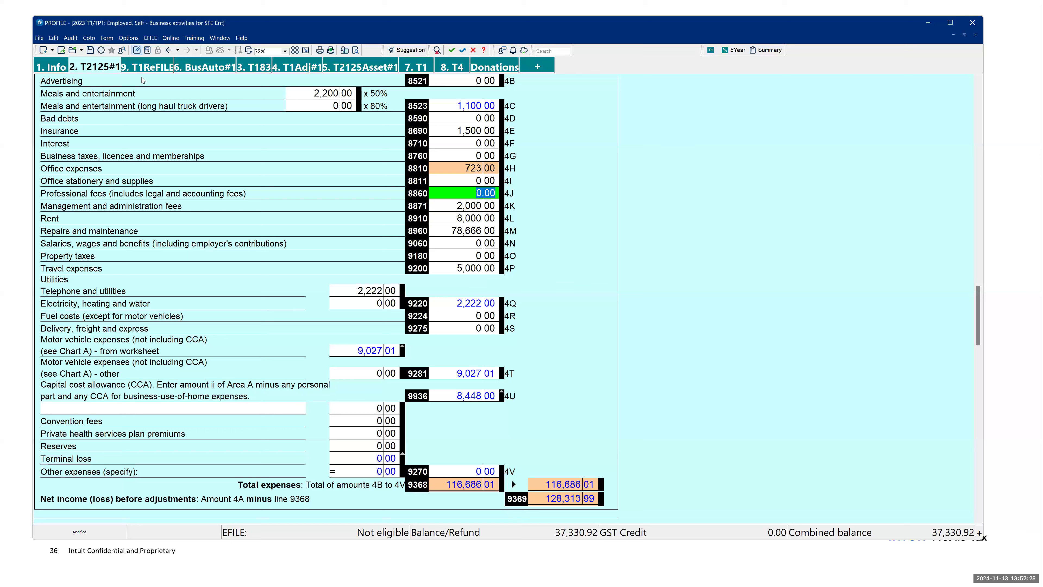
# Step: In the Data Locking module options, lock returns whose client status is Waiting for client
pyautogui.click(129, 38)
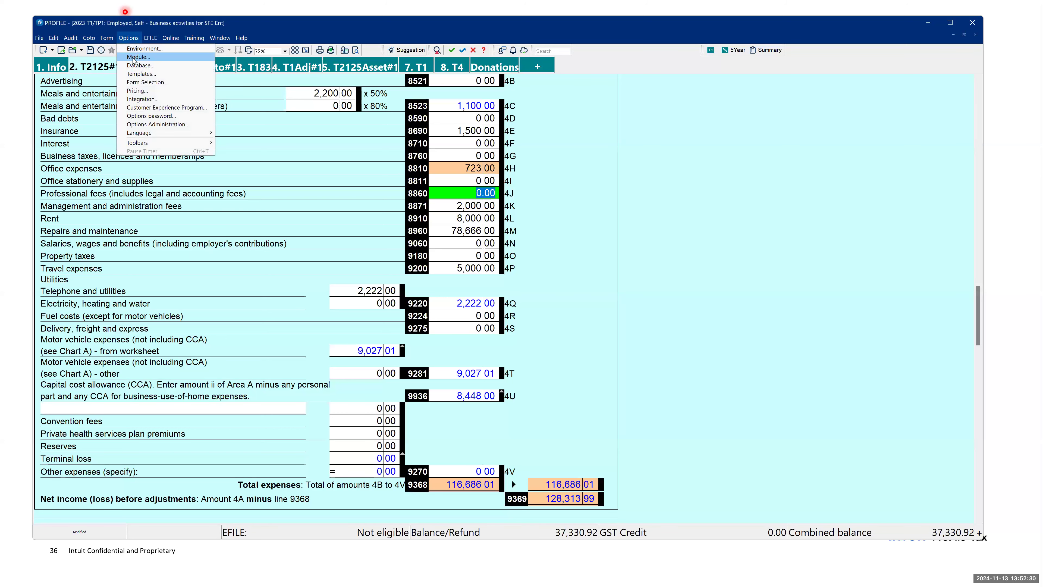
pyautogui.click(134, 58)
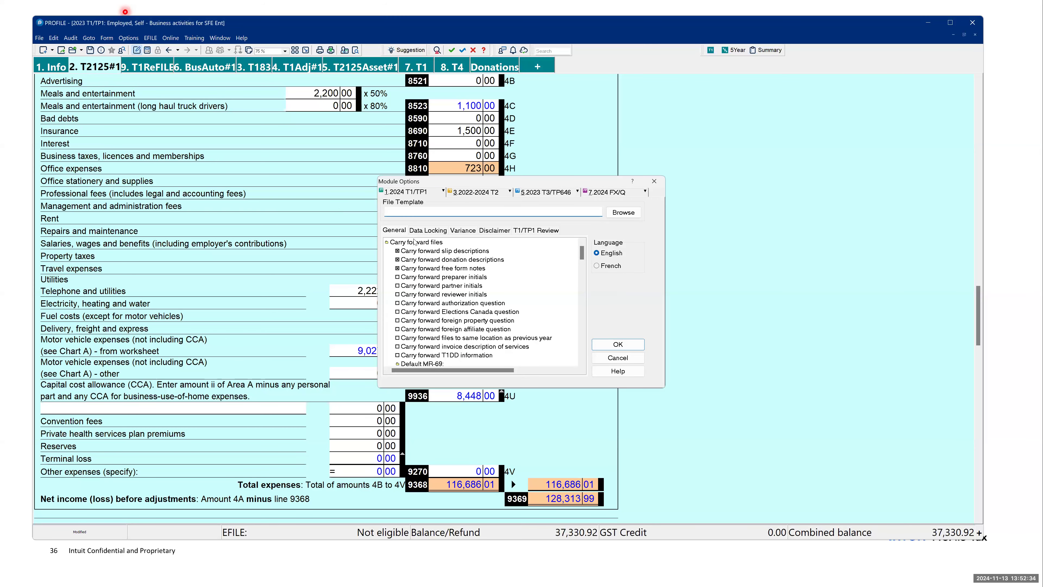
pyautogui.click(422, 233)
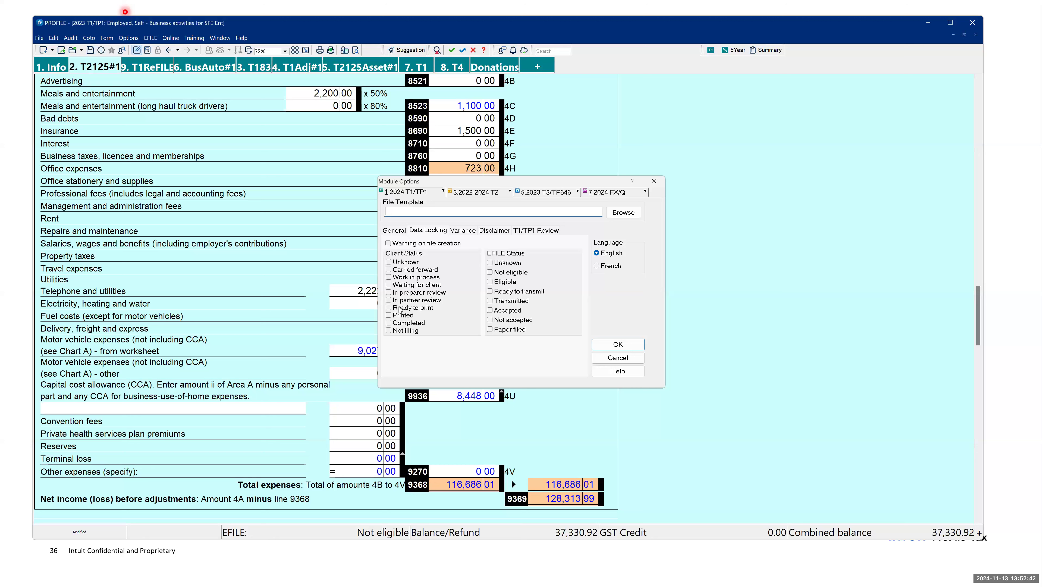
pyautogui.click(389, 285)
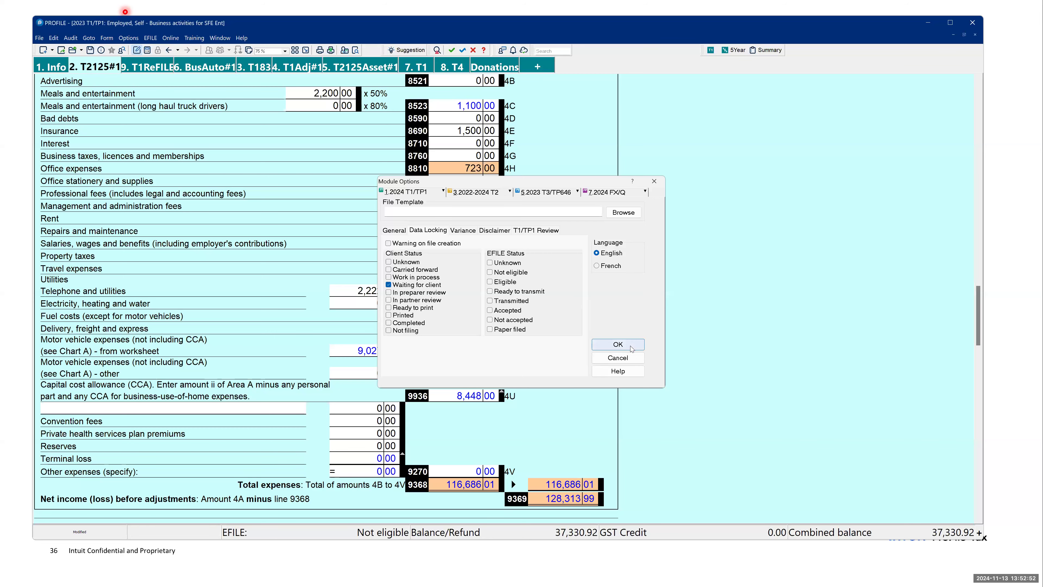
pyautogui.click(618, 345)
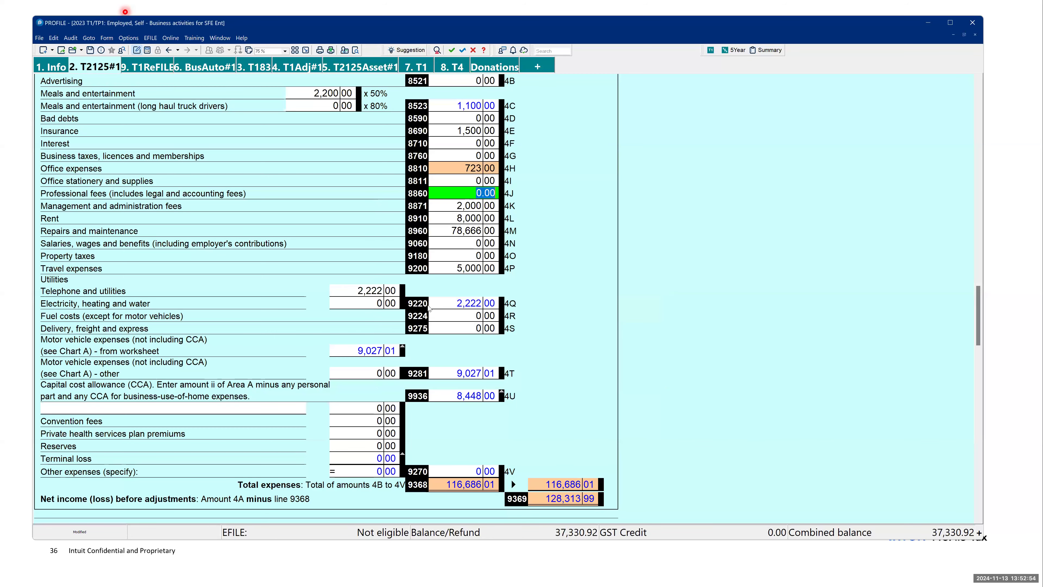
# Step: Set the return's client status to 3. Waiting for client in File Properties, locking it
pyautogui.scroll(10, 429, 309)
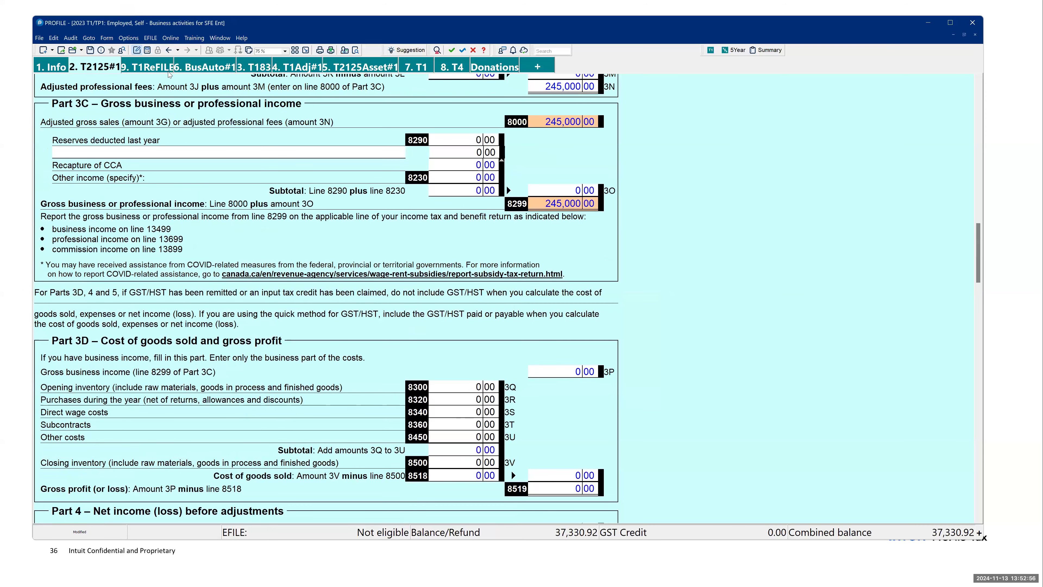
pyautogui.click(100, 51)
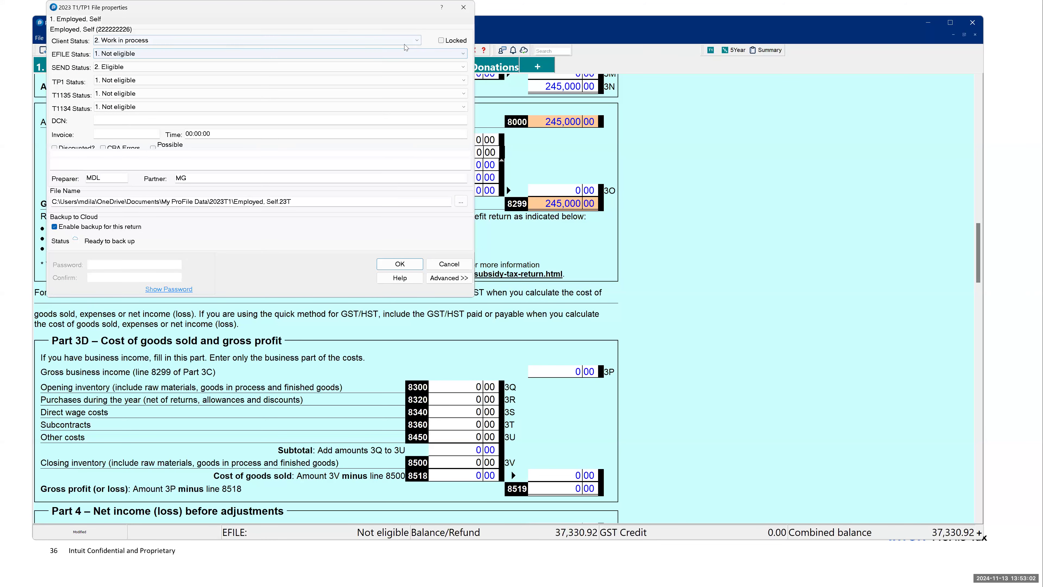
pyautogui.click(416, 41)
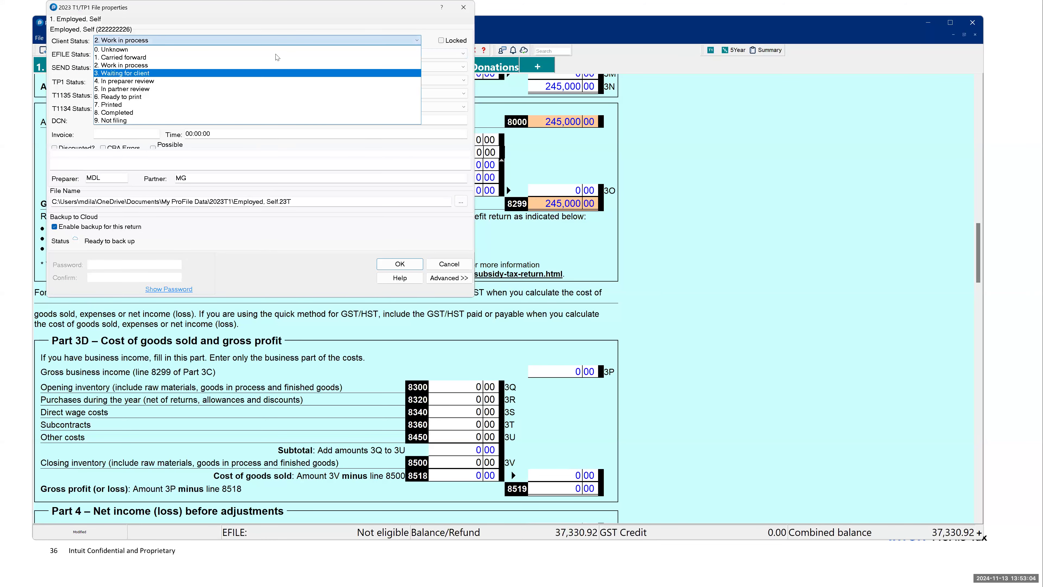
pyautogui.click(156, 72)
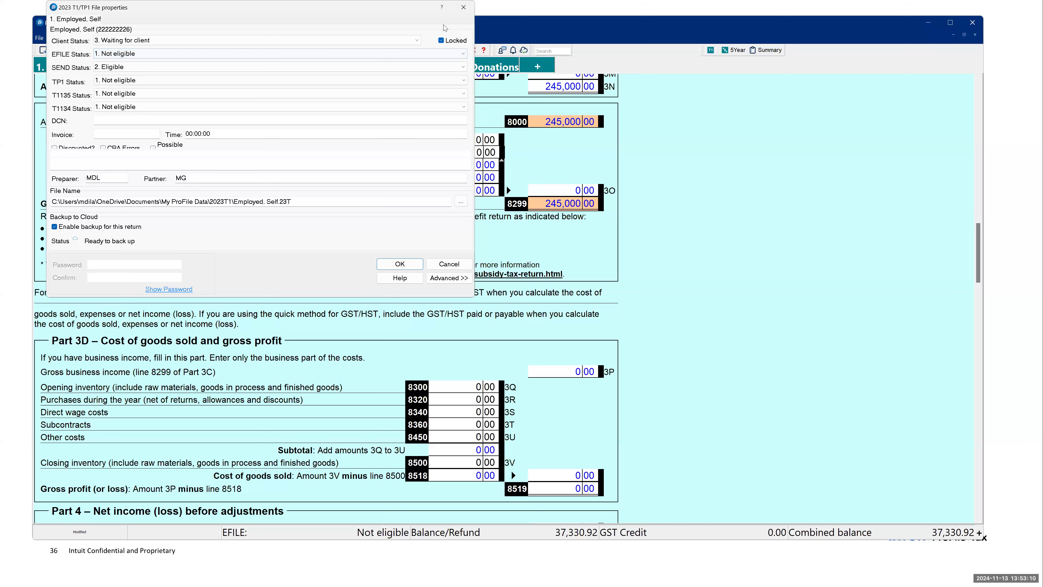
pyautogui.click(398, 264)
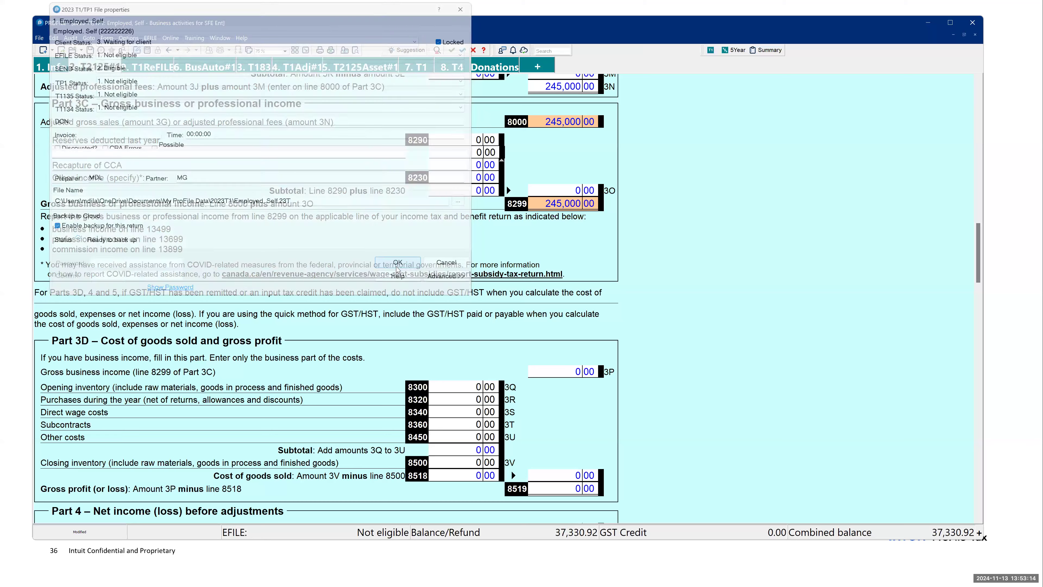
# Step: Try editing repairs and maintenance (78,666.00) and property taxes, dismissing each locked-return warning
pyautogui.scroll(-10, 484, 370)
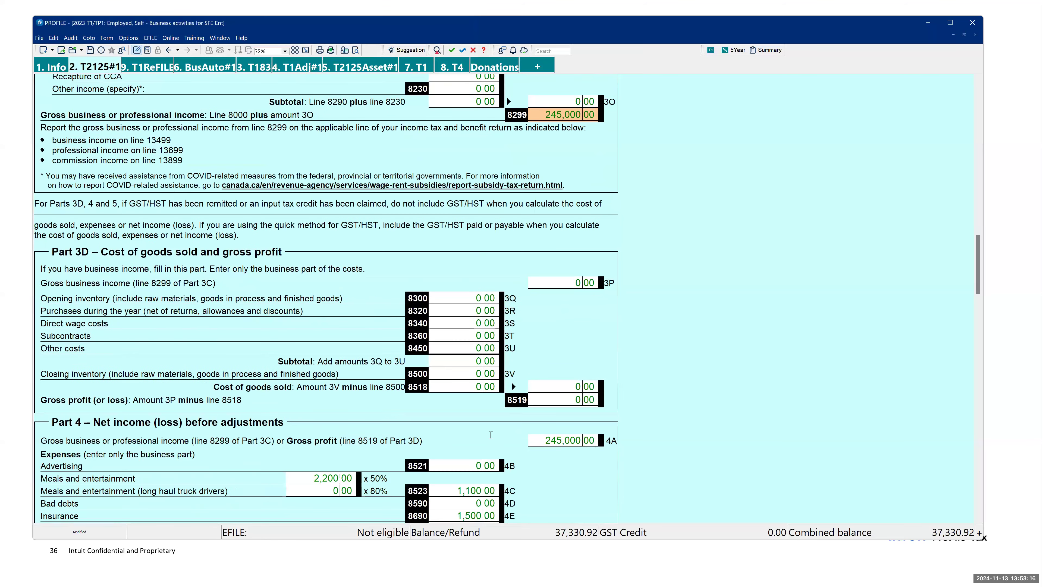
pyautogui.click(451, 164)
pyautogui.click(451, 190)
pyautogui.click(465, 292)
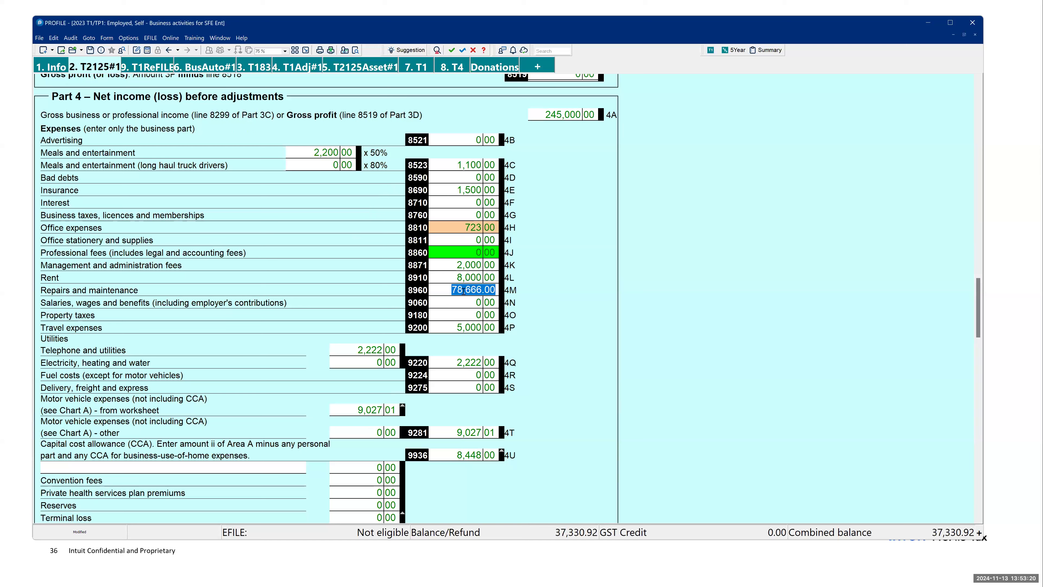
pyautogui.press('BackSpace')
pyautogui.click(583, 305)
pyautogui.click(453, 314)
pyautogui.press('BackSpace')
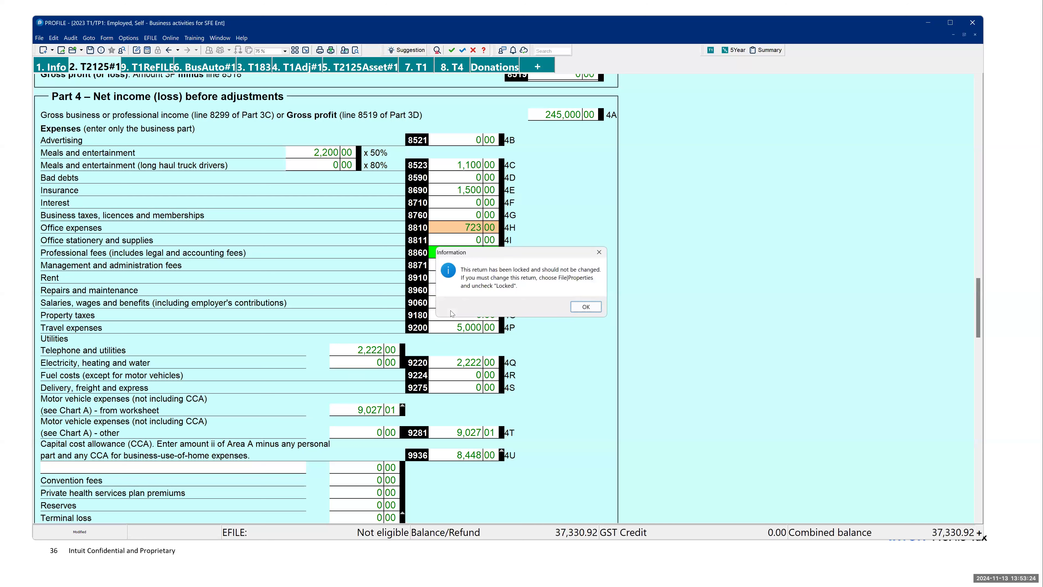
pyautogui.click(582, 310)
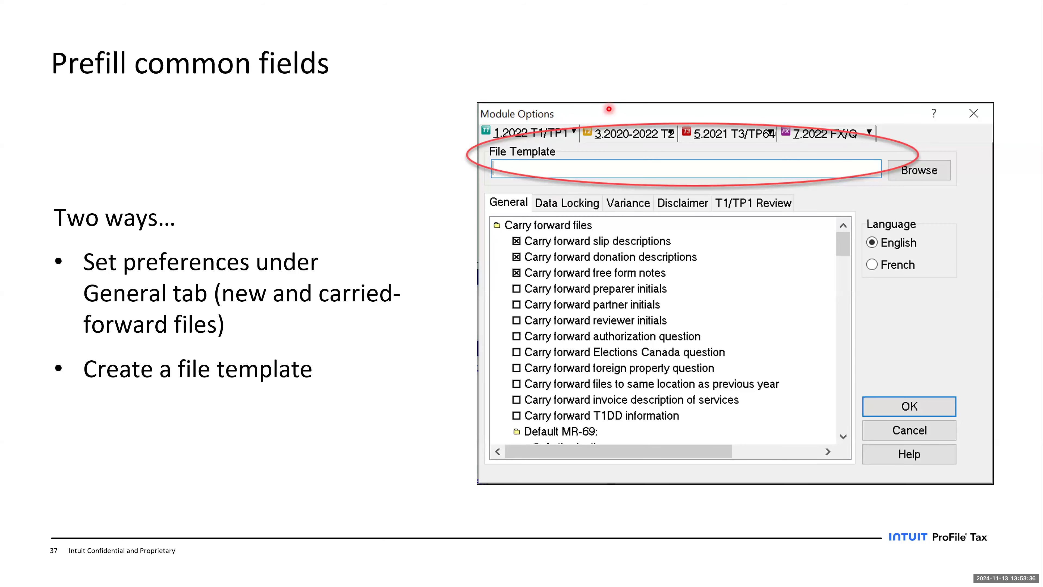
# Step: Switch from PowerPoint back to the ProFile return window
pyautogui.hotkey('alt', 'Tab')
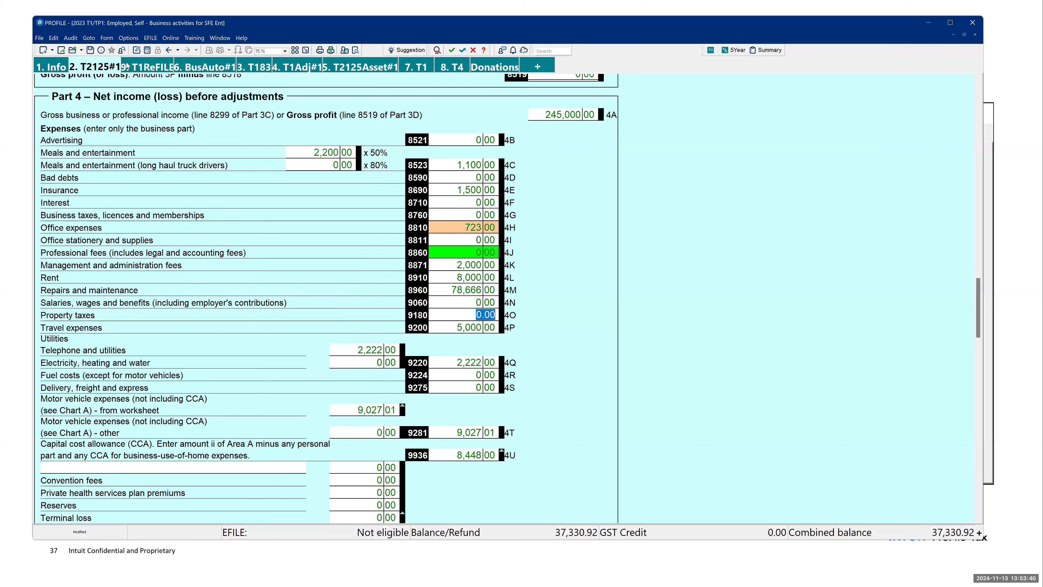
# Step: Open the existing T1 Template return
pyautogui.click(41, 41)
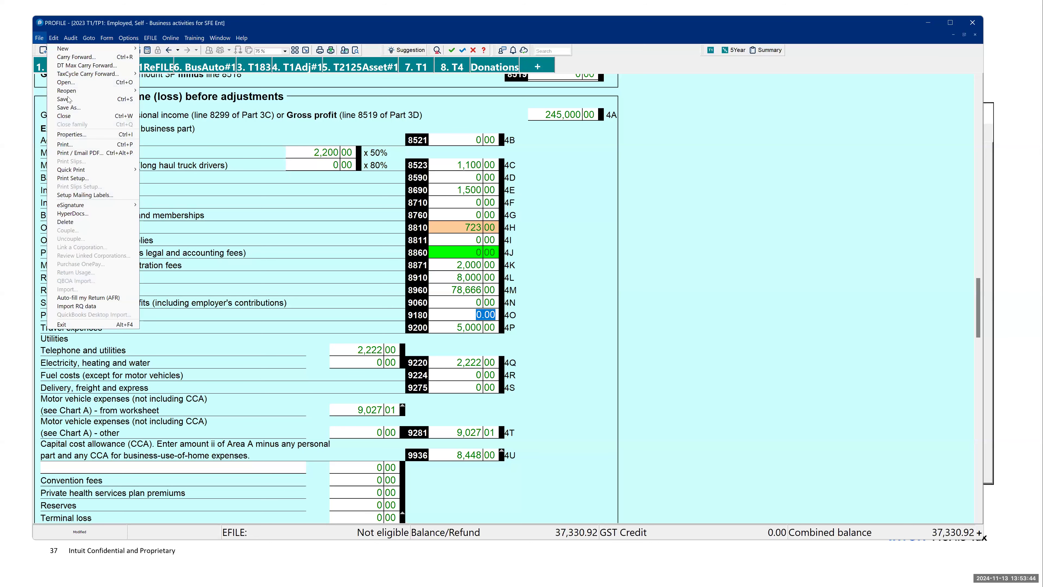
pyautogui.click(64, 84)
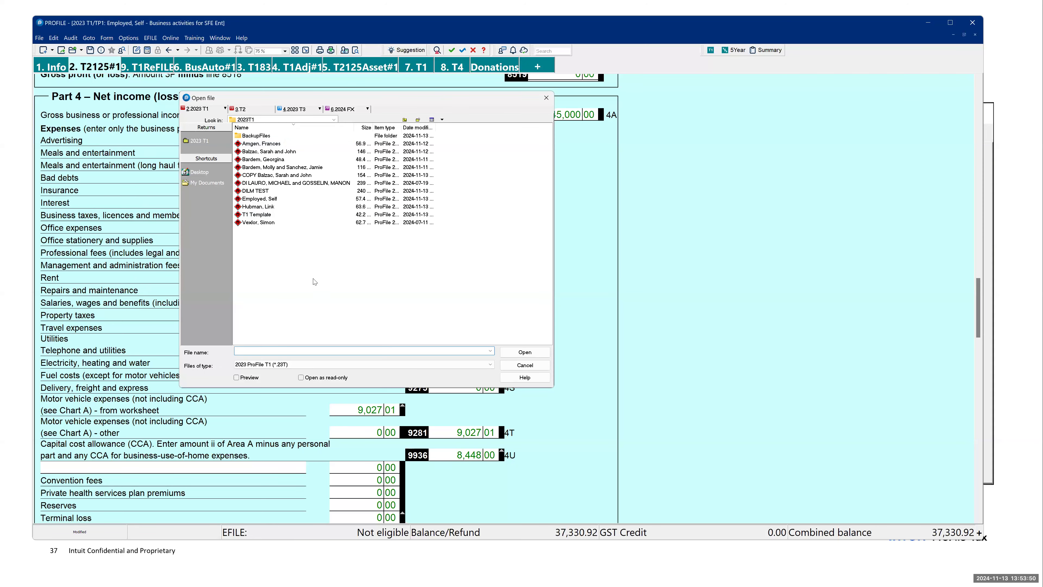
pyautogui.doubleClick(250, 216)
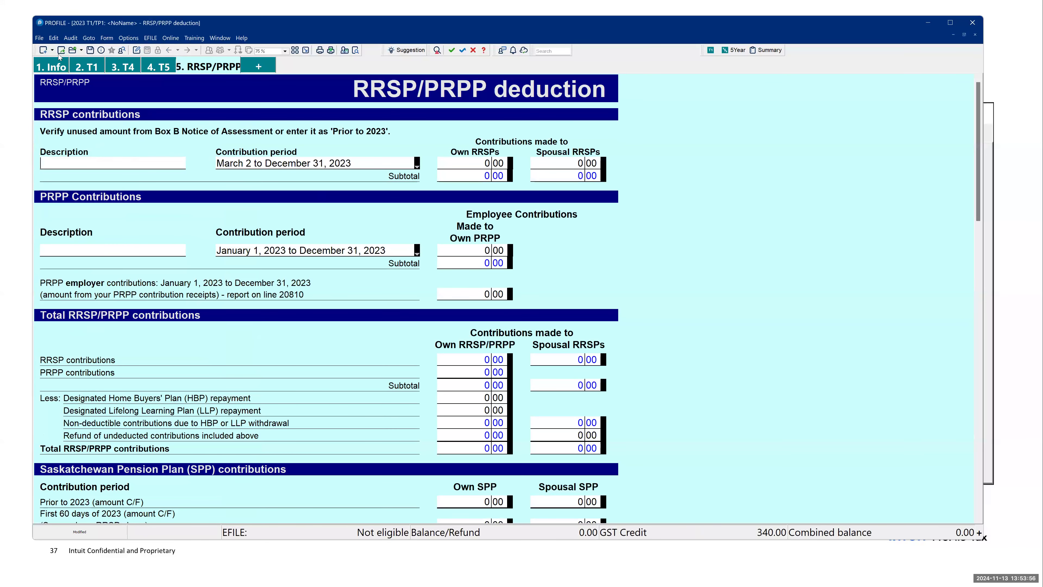
# Step: Review the template's Info page (City Anytown, Province ON), T5 slip and RRSP/PRPP form
pyautogui.click(62, 67)
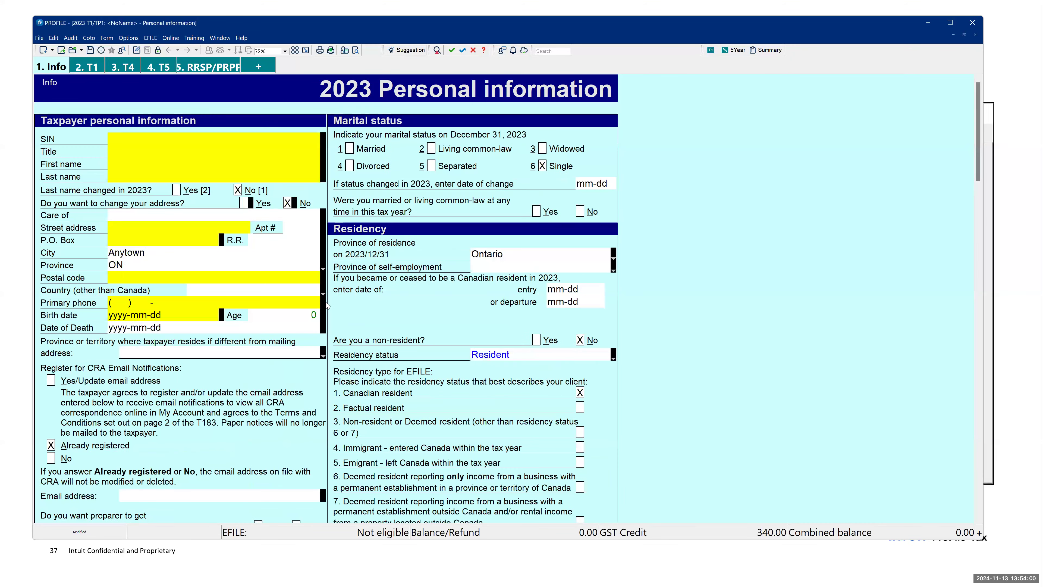
pyautogui.click(166, 247)
pyautogui.click(135, 266)
pyautogui.scroll(-3, 345, 229)
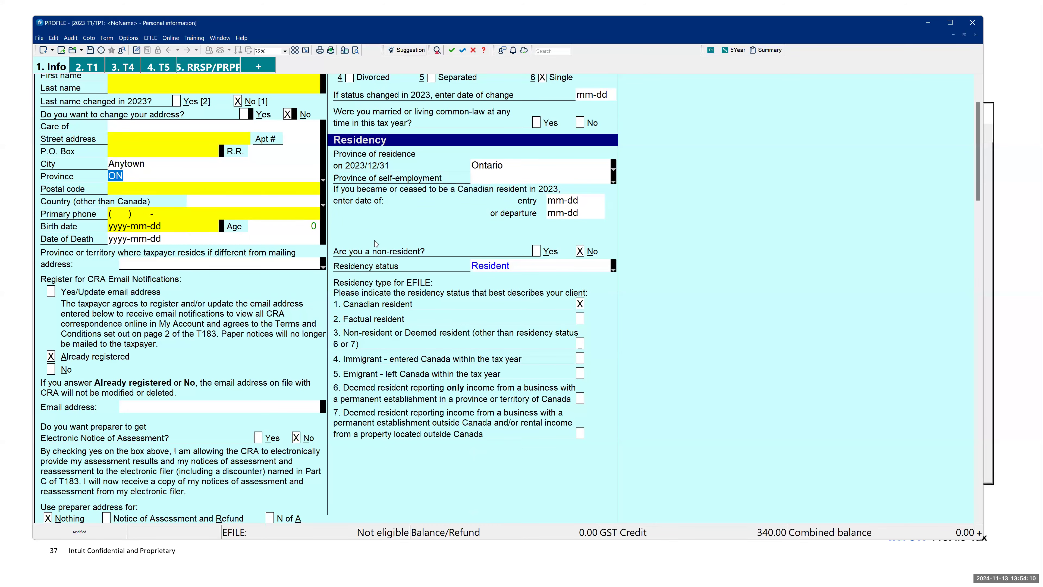
pyautogui.scroll(-12, 374, 241)
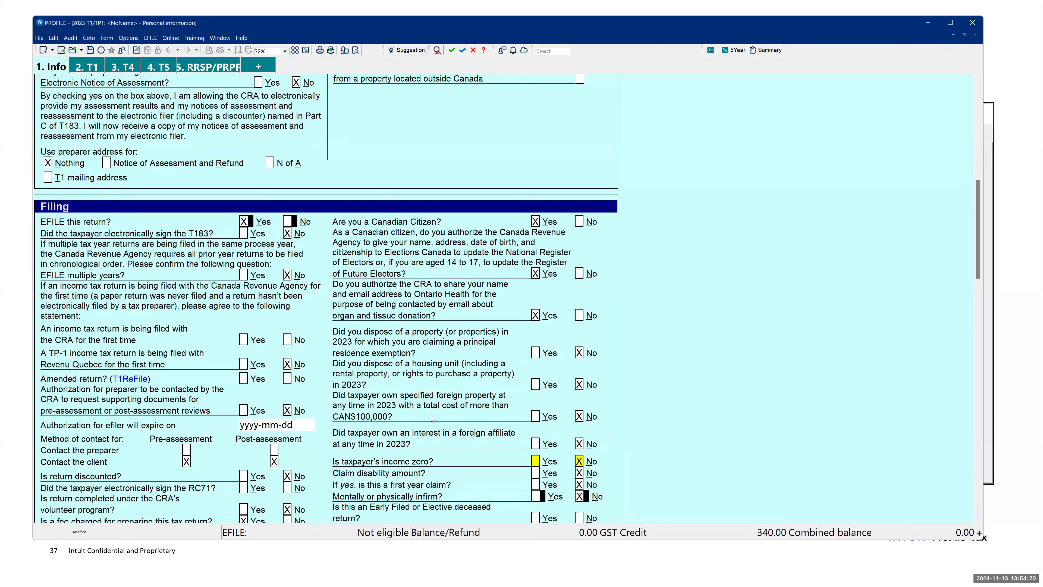
pyautogui.scroll(12, 403, 307)
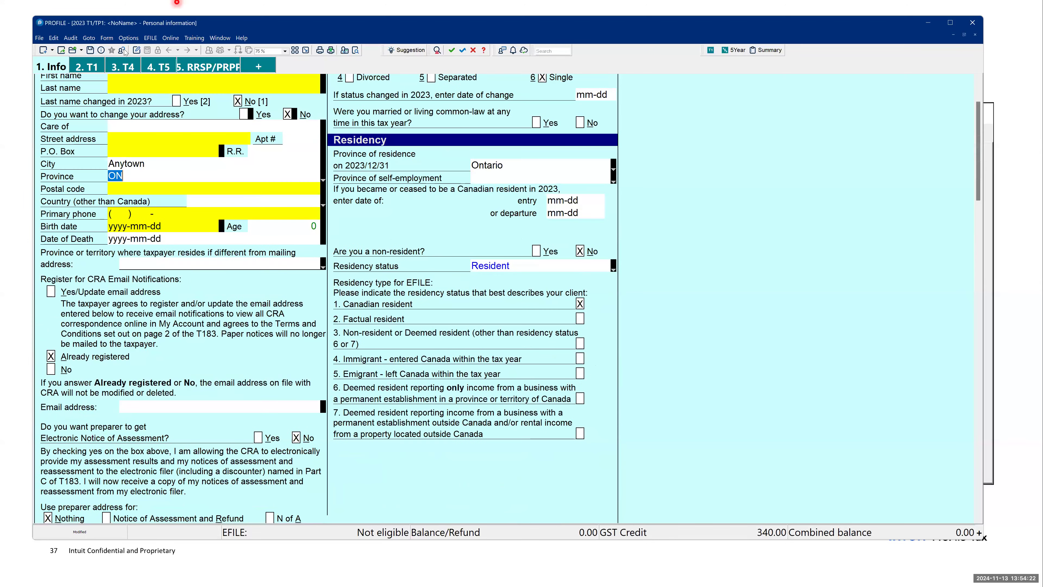
pyautogui.click(162, 68)
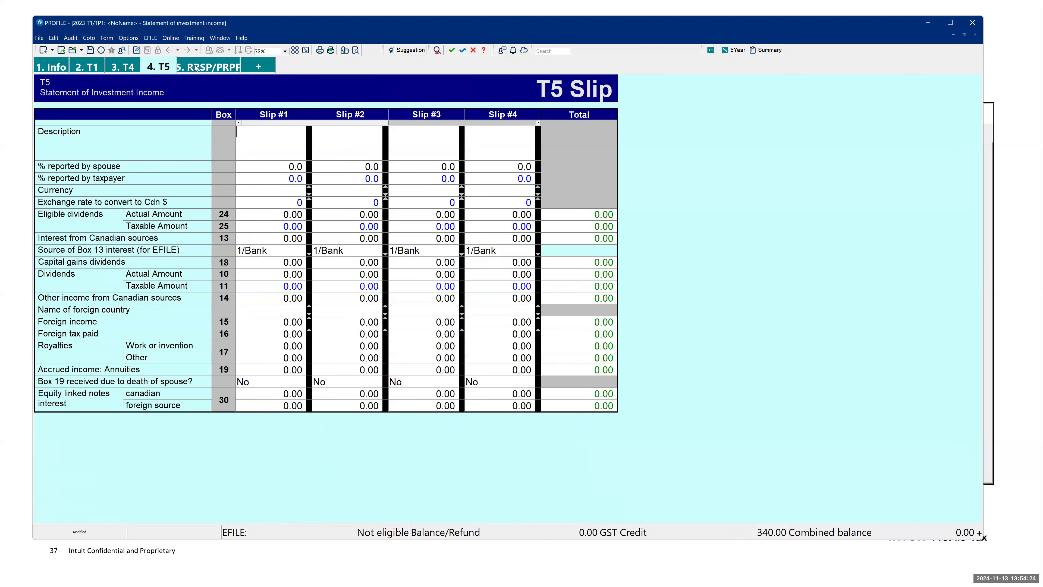
pyautogui.click(195, 68)
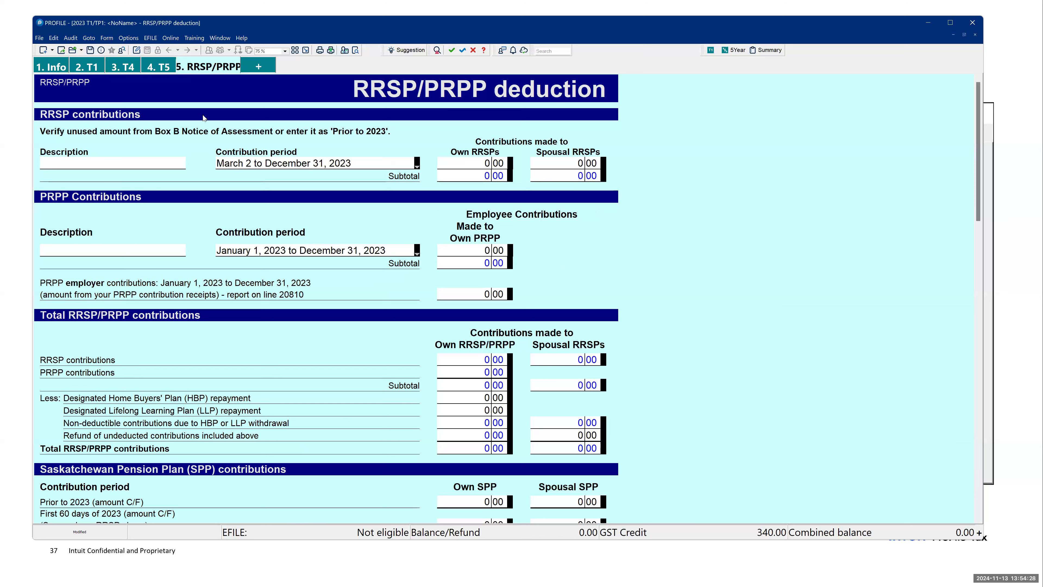
pyautogui.click(154, 68)
pyautogui.click(204, 65)
# Step: Save the template return as T1 Template.23T in the 2023T1 folder, copying its full file path
pyautogui.click(43, 41)
pyautogui.click(71, 100)
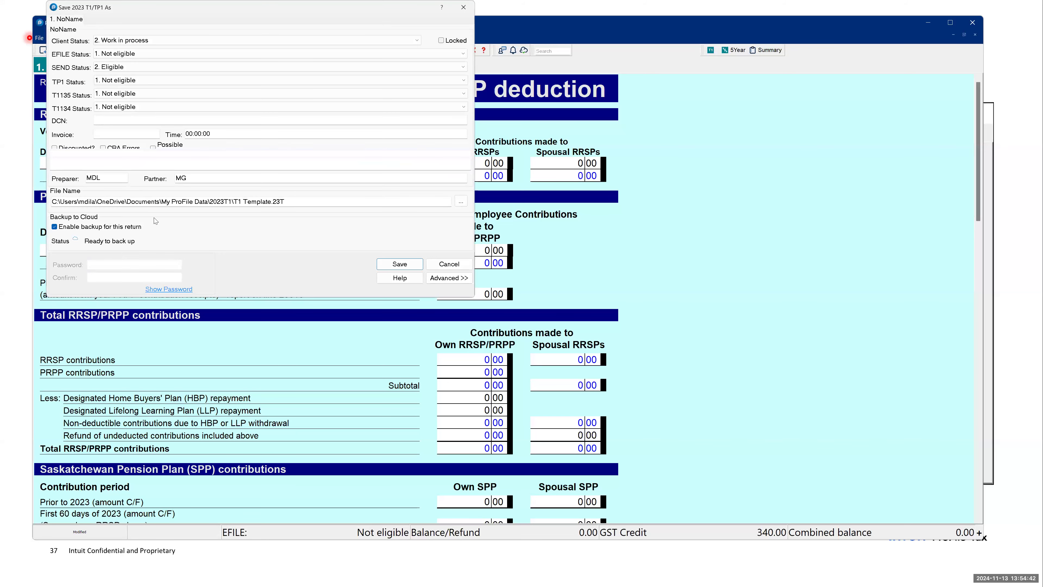
pyautogui.click(281, 202)
pyautogui.hotkey('shift', 'Home')
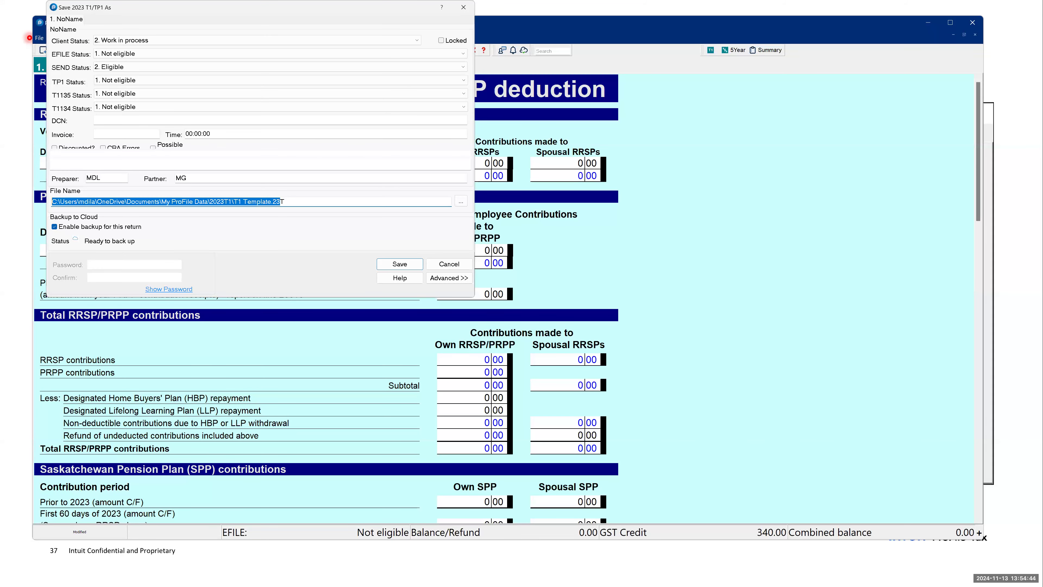
pyautogui.press('End')
pyautogui.hotkey('shift', 'Home')
pyautogui.click(399, 264)
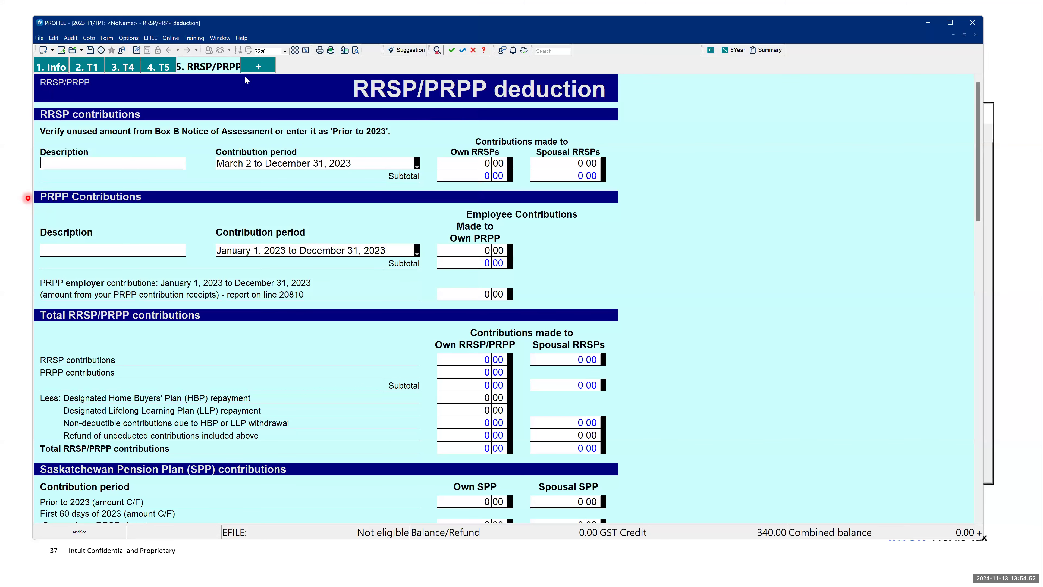
# Step: Paste the T1 Template.23T path as the File Template for the 2023 T1/TP1 module
pyautogui.click(133, 38)
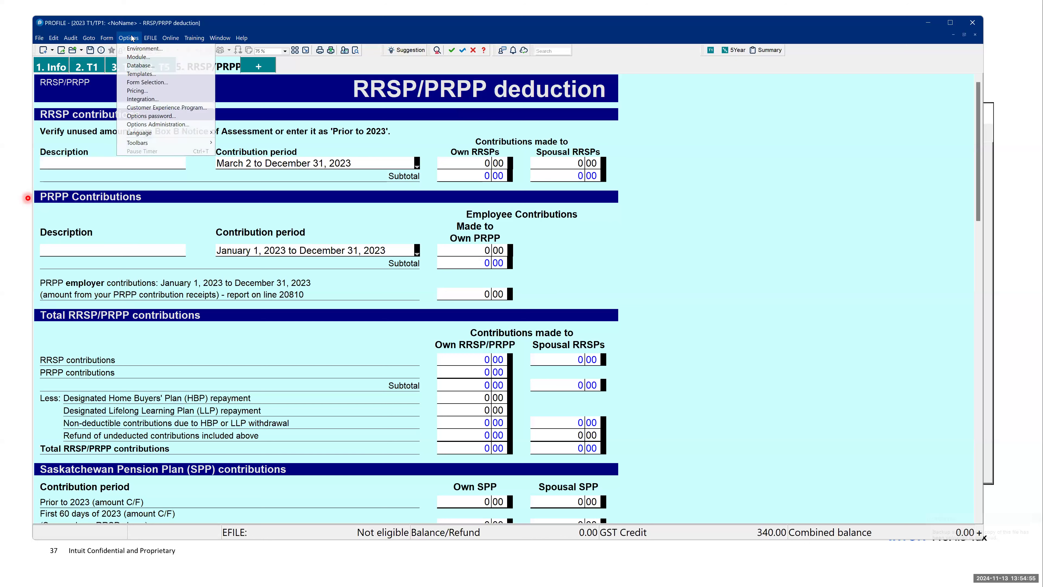
pyautogui.click(135, 57)
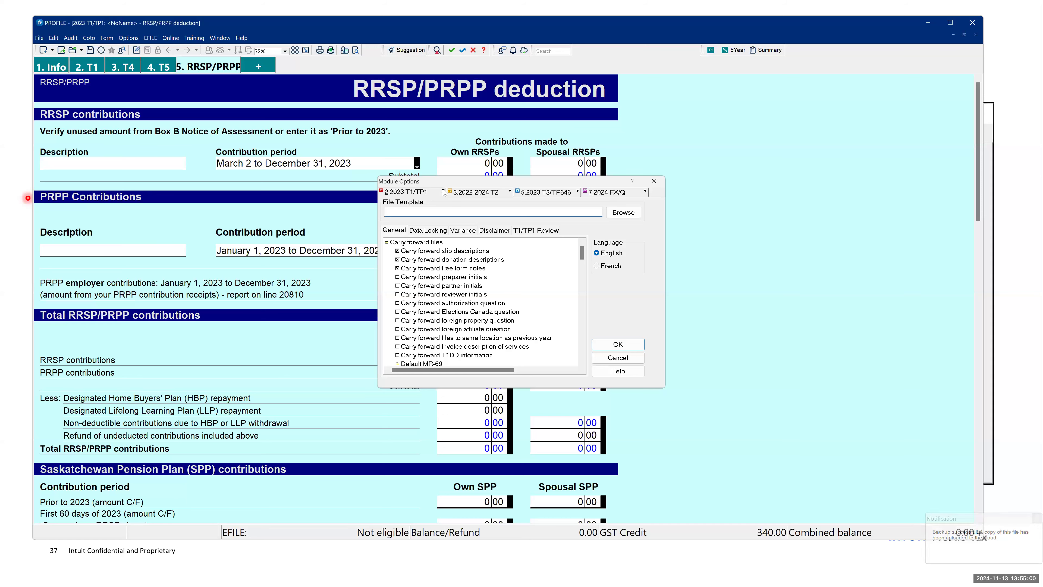
pyautogui.click(443, 192)
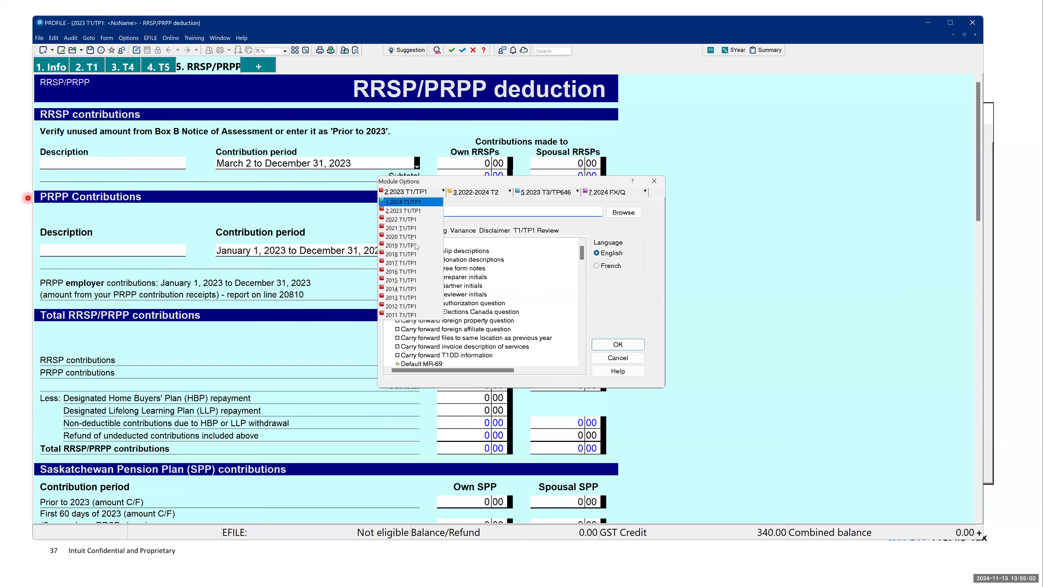
pyautogui.click(422, 213)
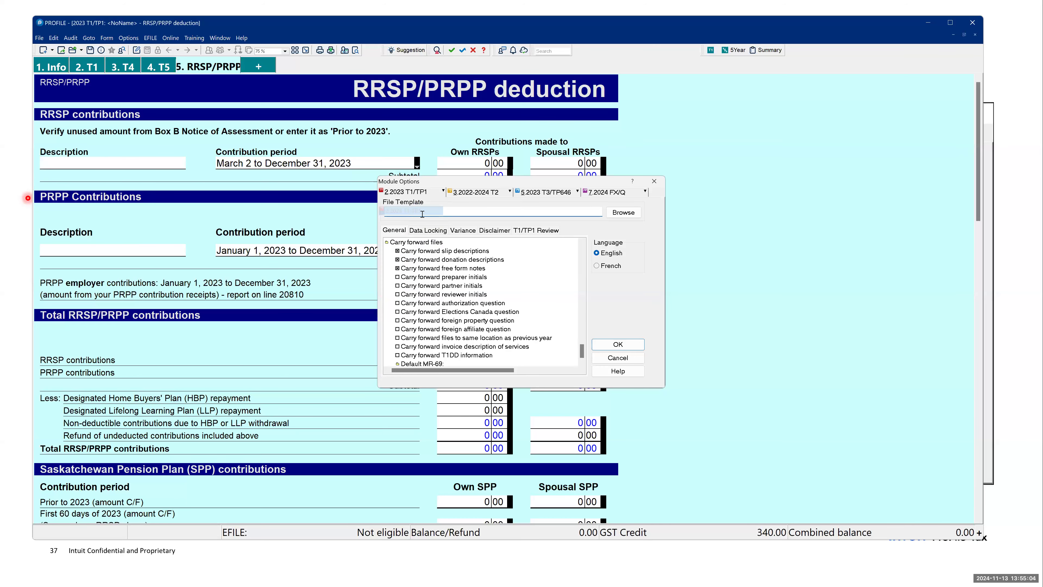
pyautogui.hotkey('ctrl', 'v')
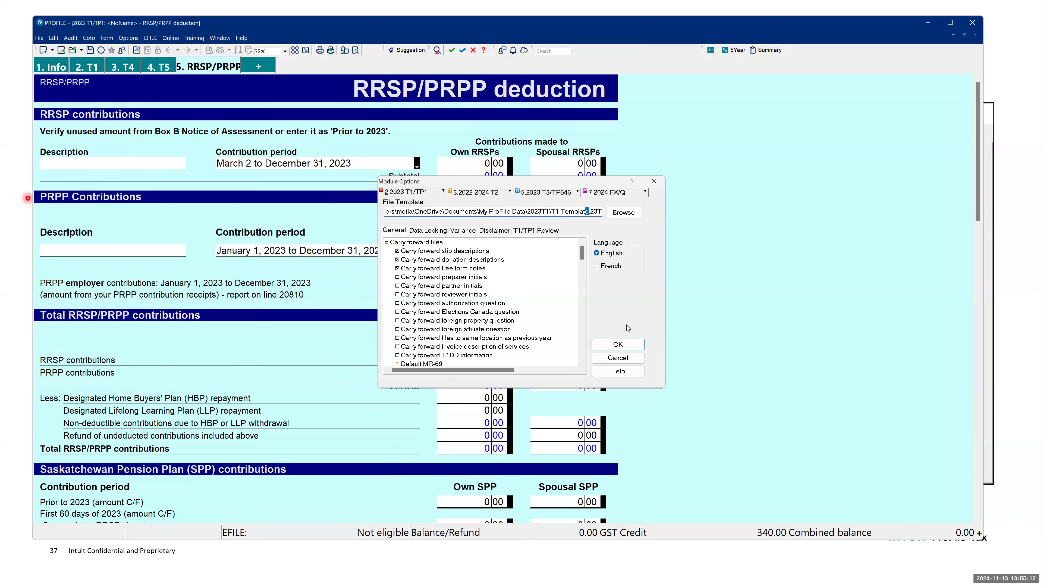
pyautogui.click(633, 346)
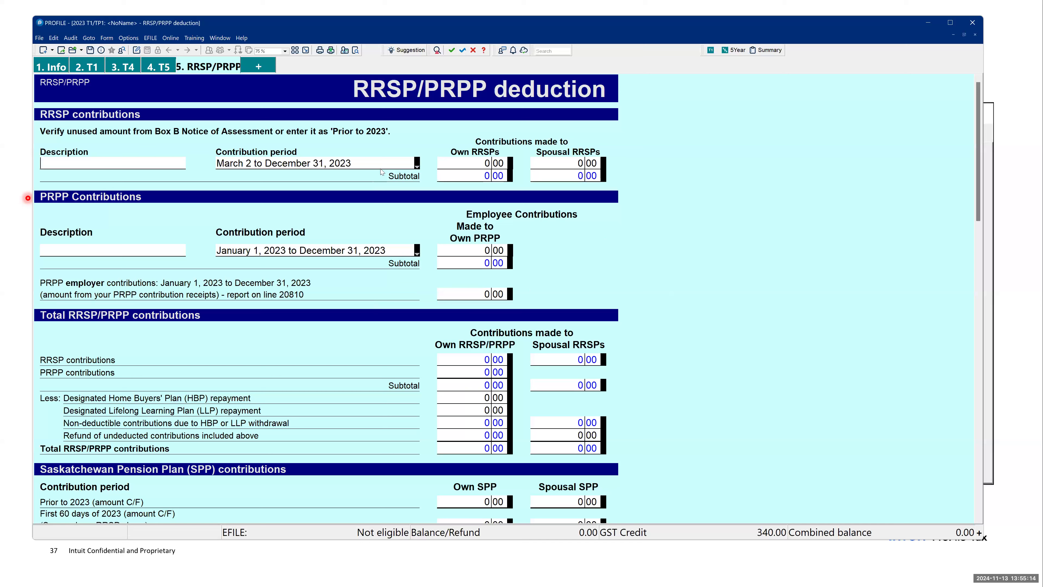
# Step: Start a new 2023 T1/TP1 return and look over its T5 and RRSP/PRPP forms
pyautogui.click(39, 38)
pyautogui.moveTo(62, 52)
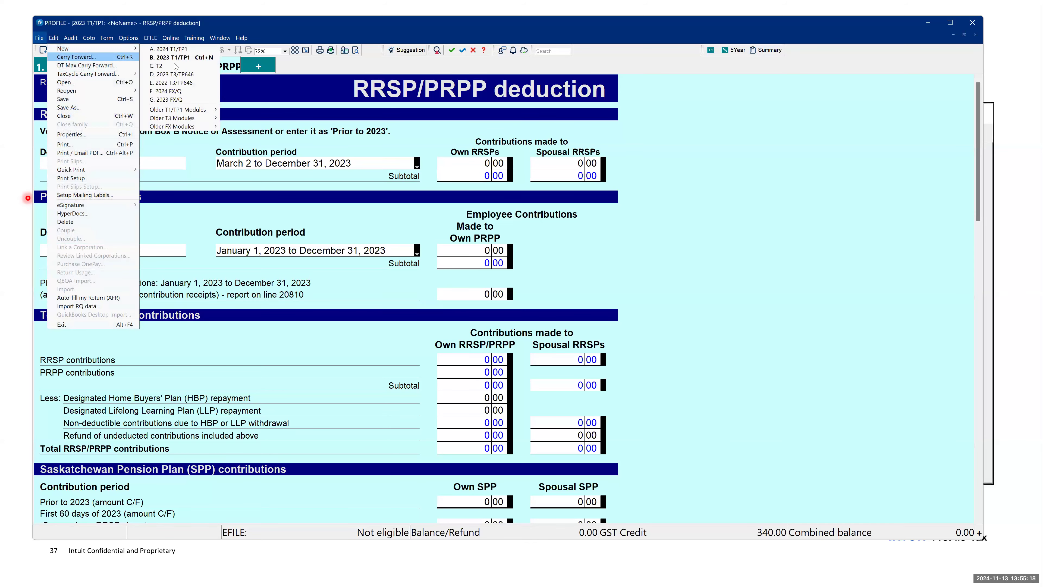
pyautogui.click(176, 58)
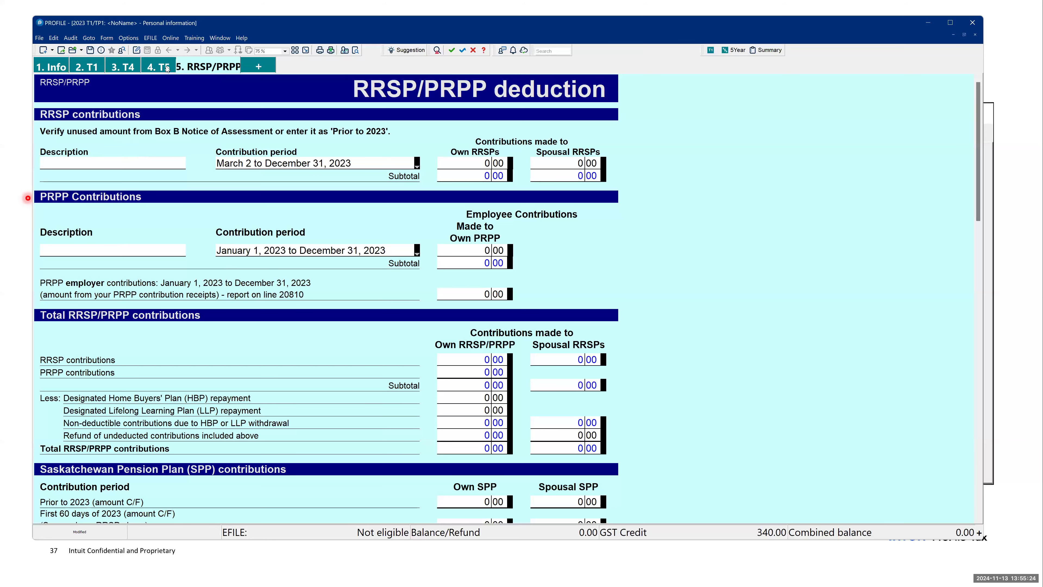
pyautogui.click(166, 69)
pyautogui.click(204, 68)
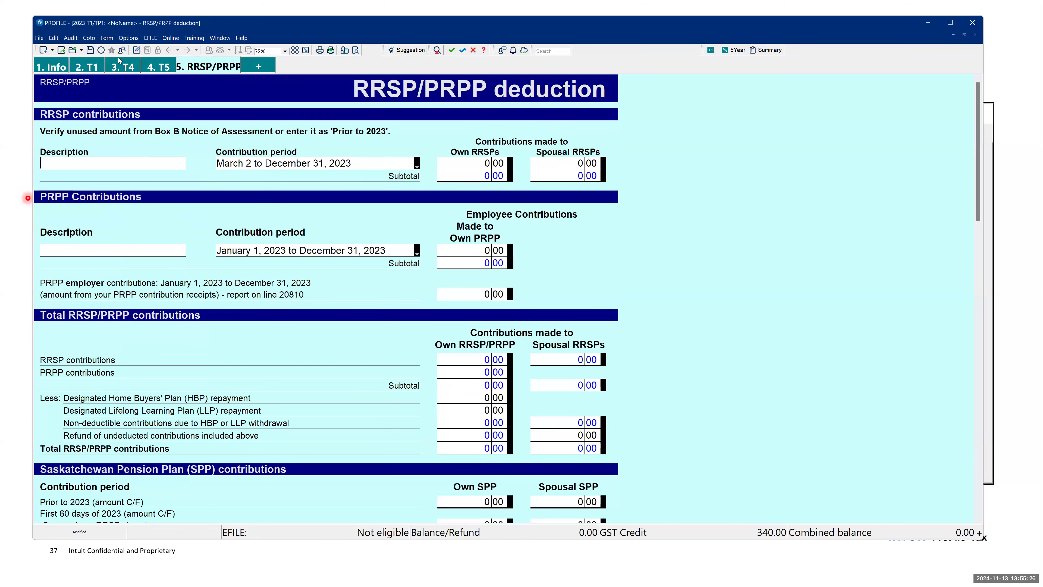
# Step: Show the Personal information form and scroll down to its Filing section
pyautogui.click(56, 65)
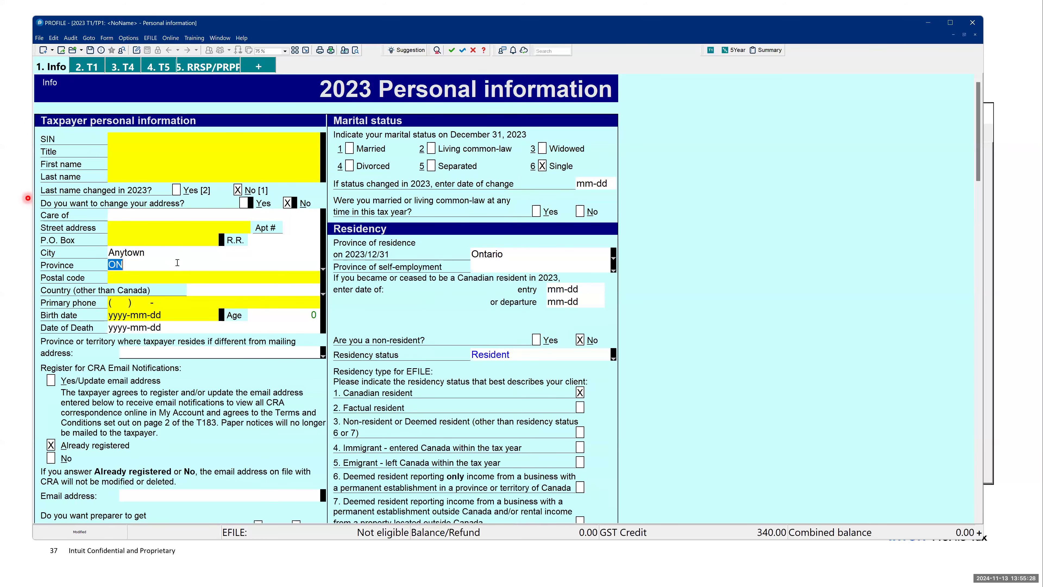
pyautogui.click(512, 355)
pyautogui.scroll(-5, 511, 355)
pyautogui.scroll(-6, 517, 326)
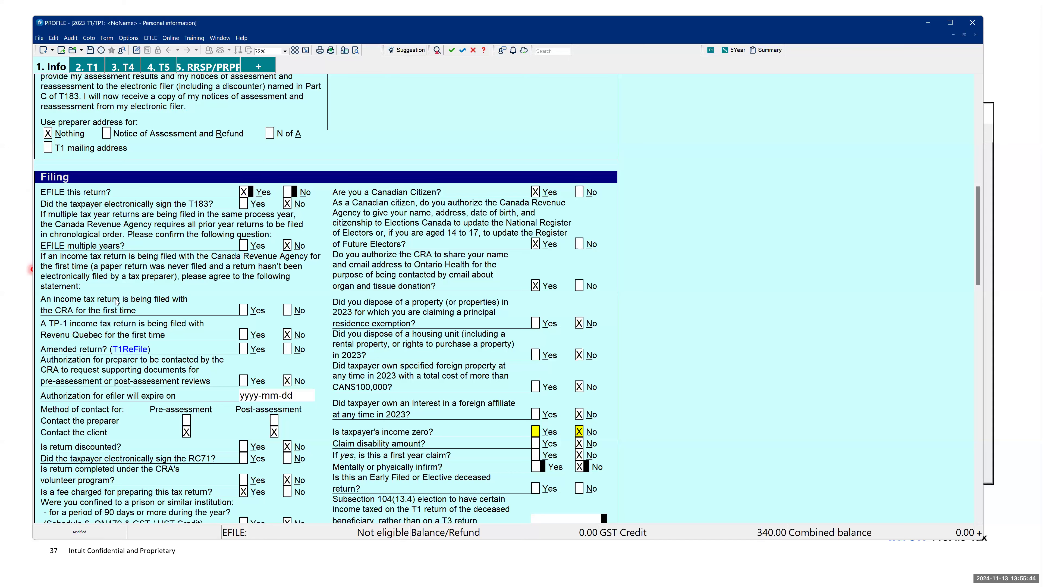
# Step: Advance the slideshow through Environment vs module to slide 39, Planner, then return to ProFile
pyautogui.hotkey('alt', 'Tab')
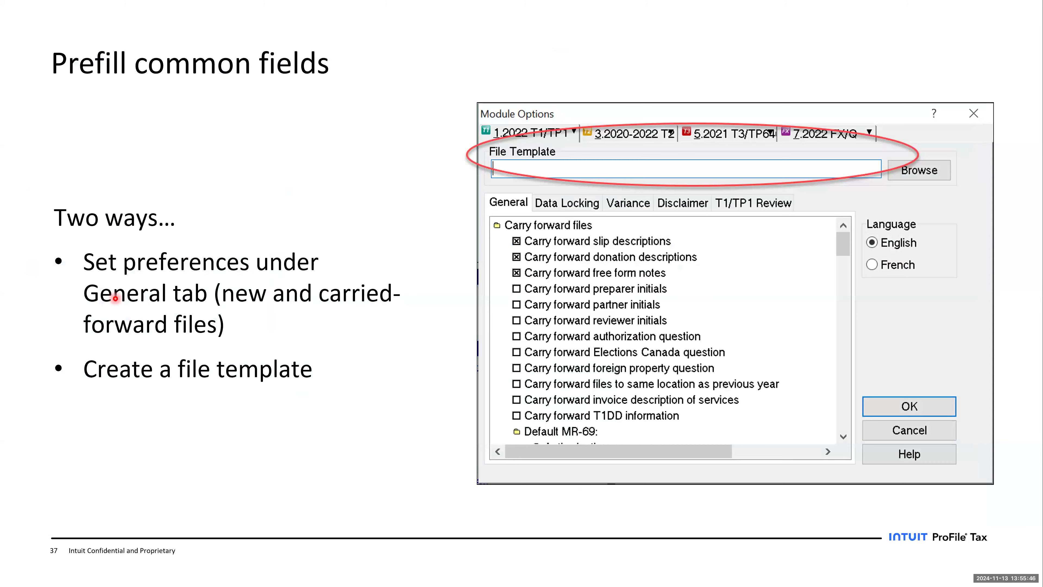
pyautogui.press('Right')
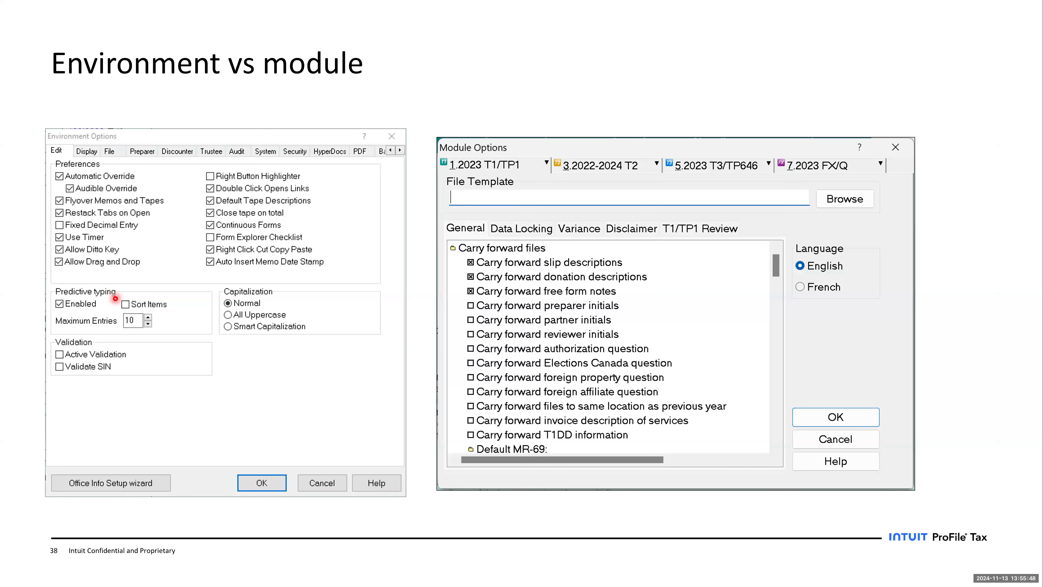
pyautogui.press('Right')
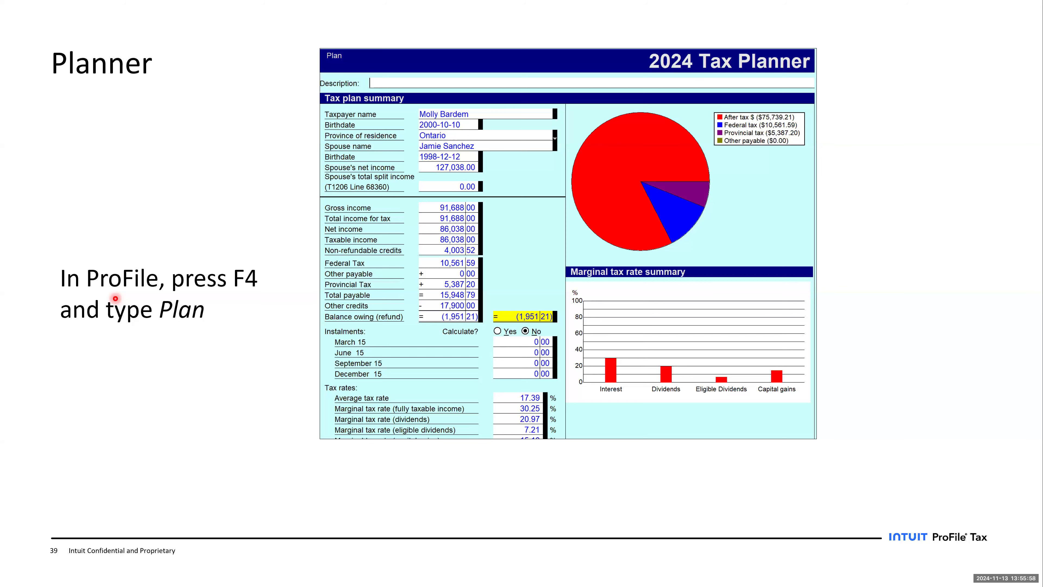
pyautogui.hotkey('alt', 'Tab')
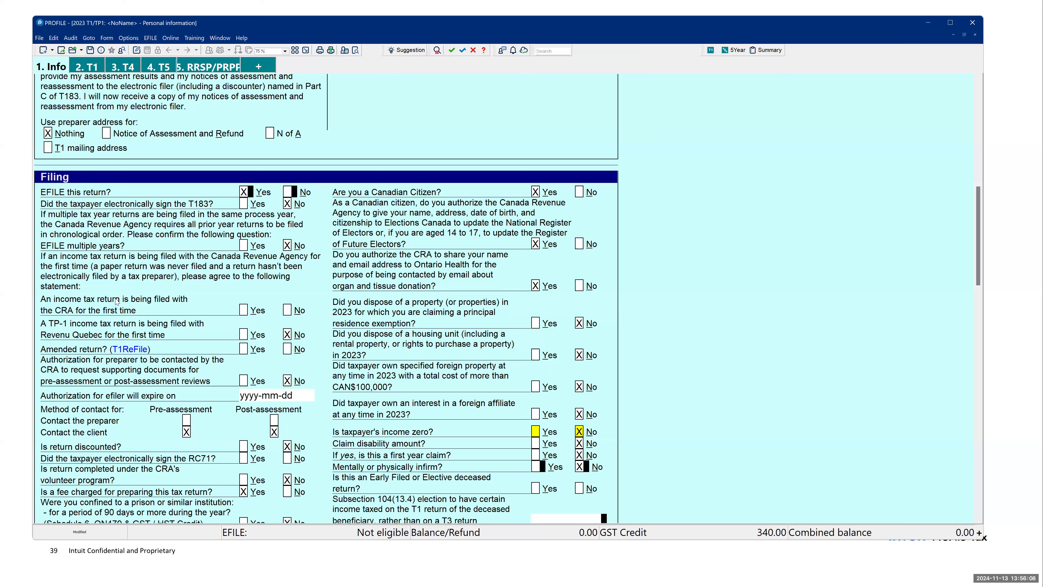
# Step: Search Form Explorer for 'planner' and add the Plan# Tax planner as a new Plan#1 form
pyautogui.press('F4')
pyautogui.write('planner')
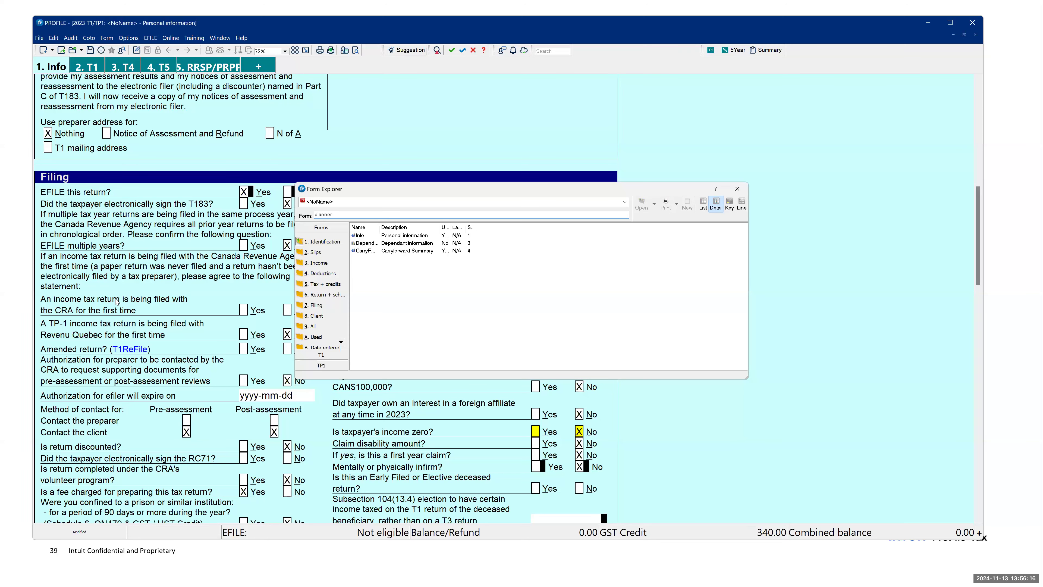
pyautogui.click(310, 327)
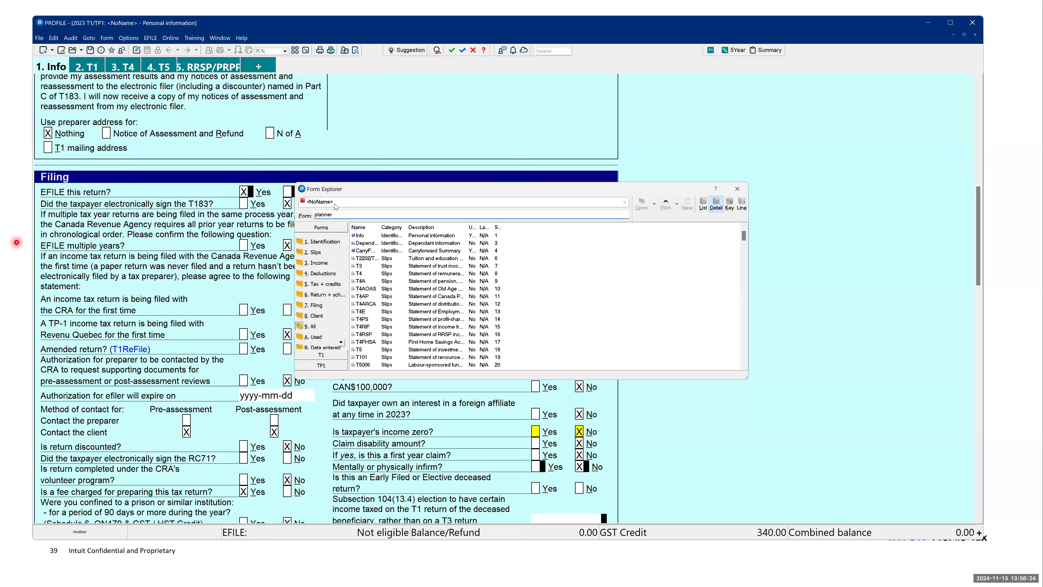
pyautogui.doubleClick(344, 216)
pyautogui.write('planner')
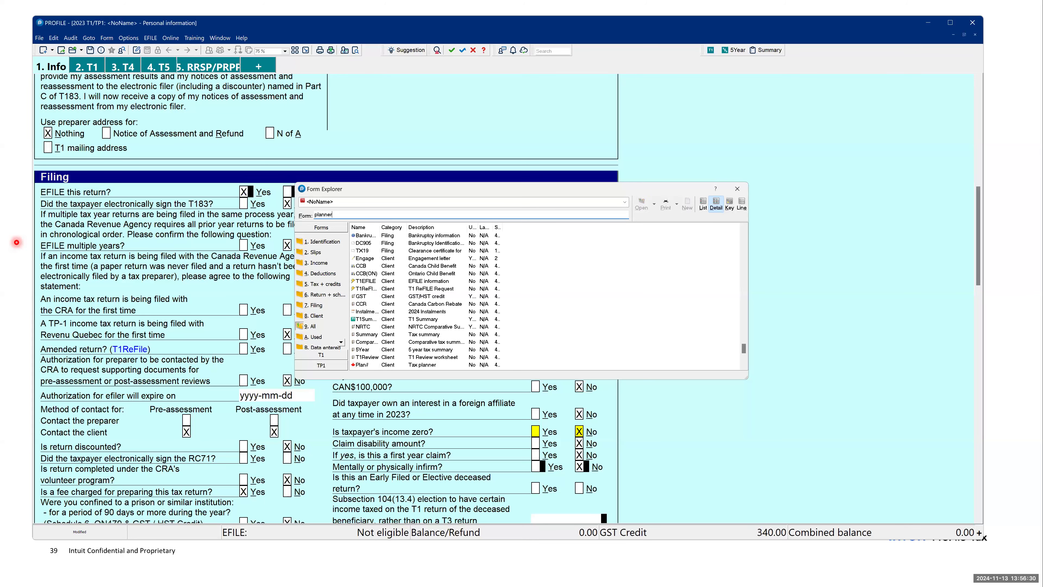
pyautogui.click(358, 367)
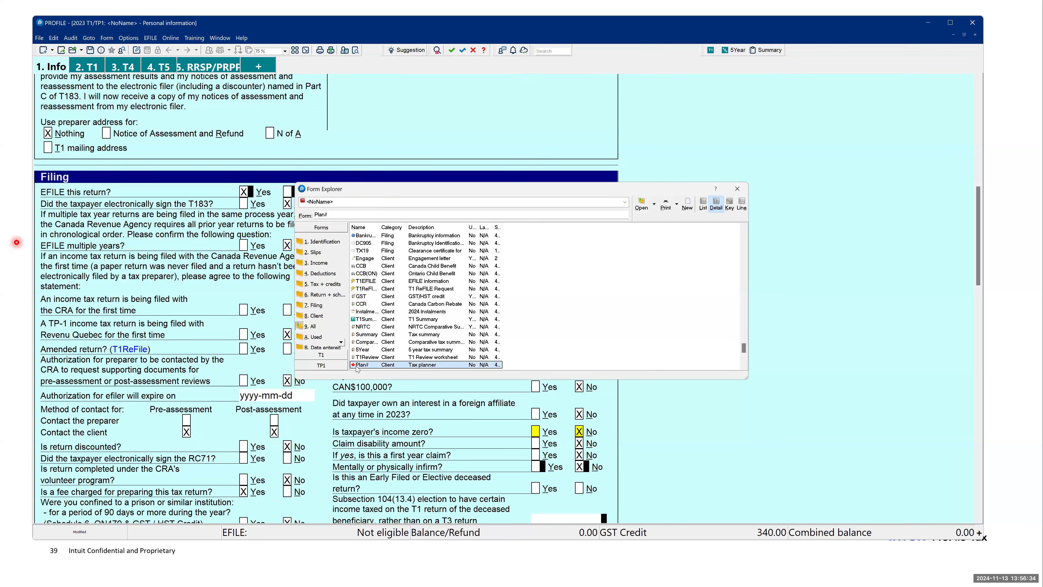
pyautogui.doubleClick(356, 366)
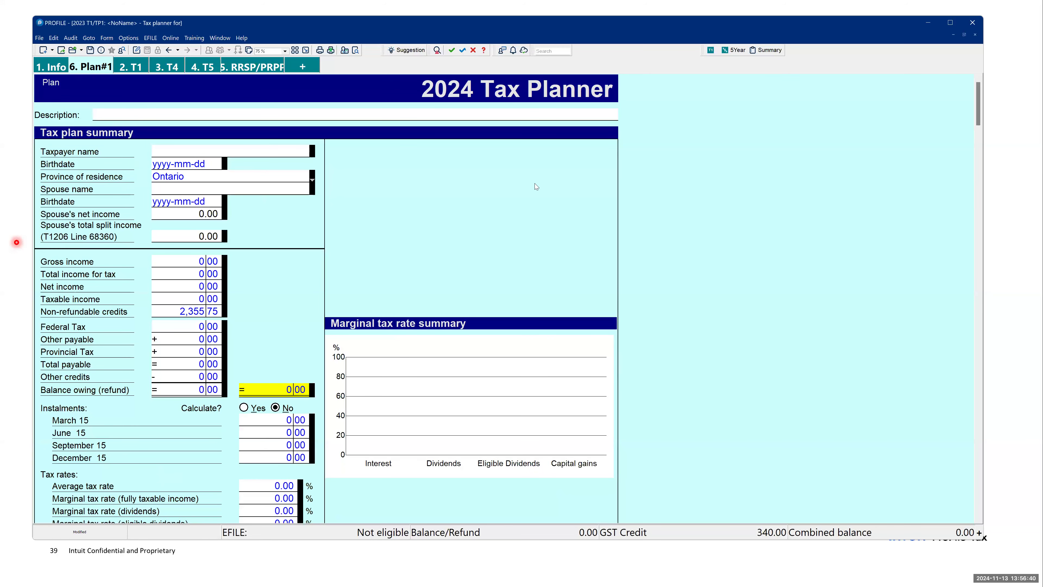
# Step: Scroll through the 2024 Tax Planner and check the Old Age Security, CPP and Other pensions amounts
pyautogui.scroll(-15, 536, 187)
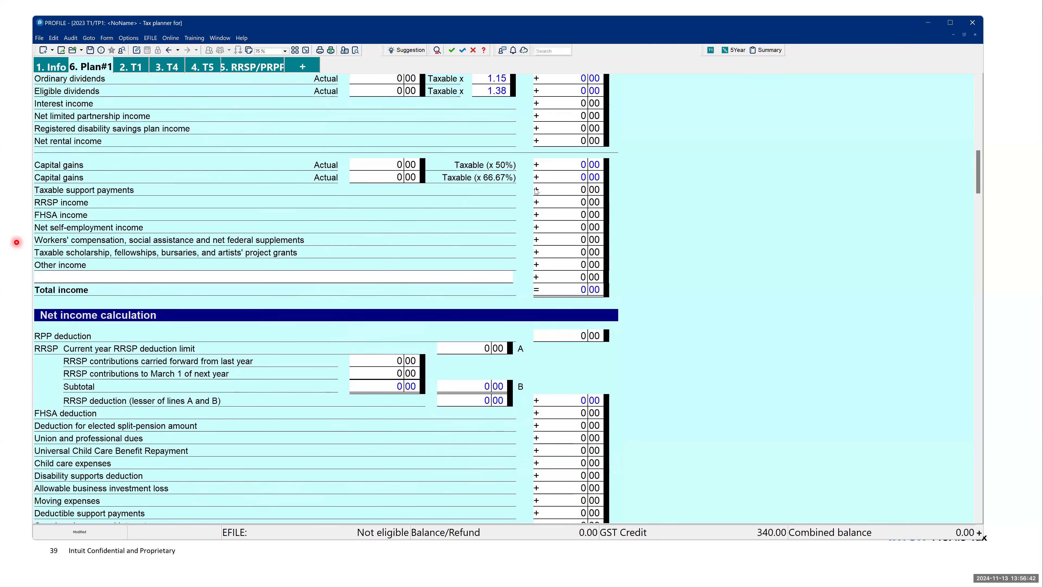
pyautogui.scroll(8, 536, 190)
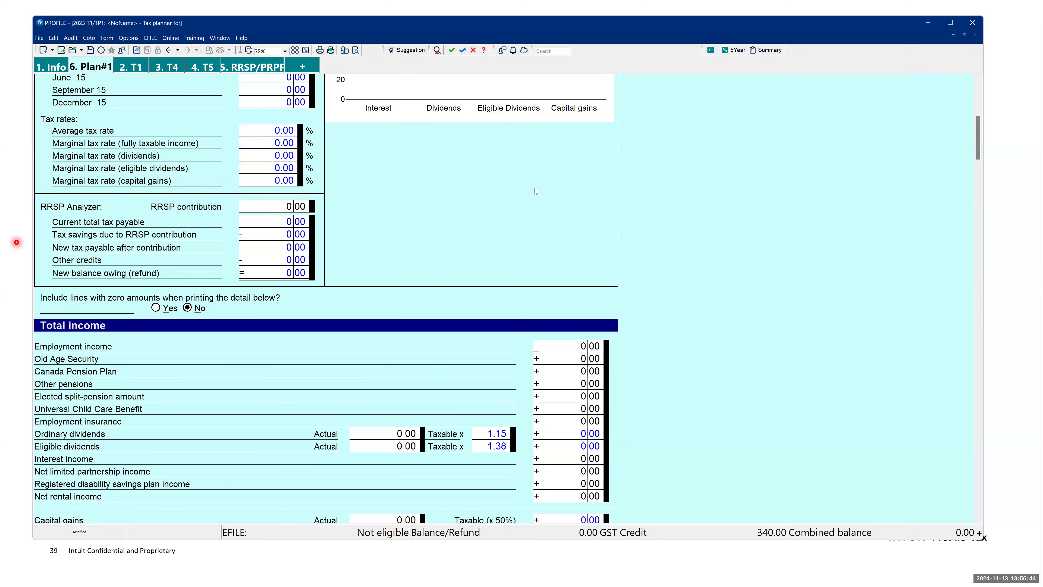
pyautogui.scroll(8, 432, 103)
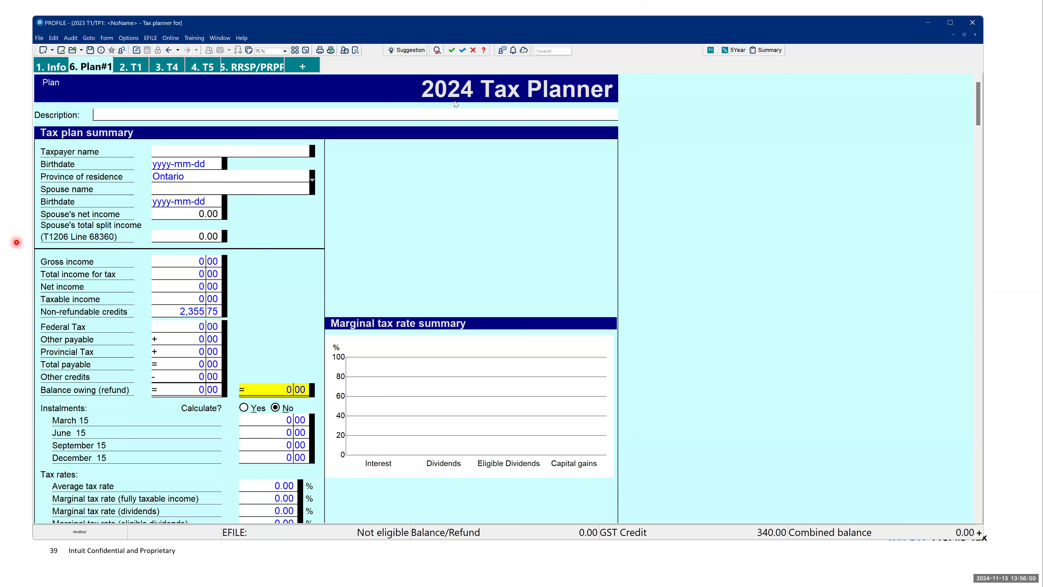
pyautogui.scroll(-10, 454, 101)
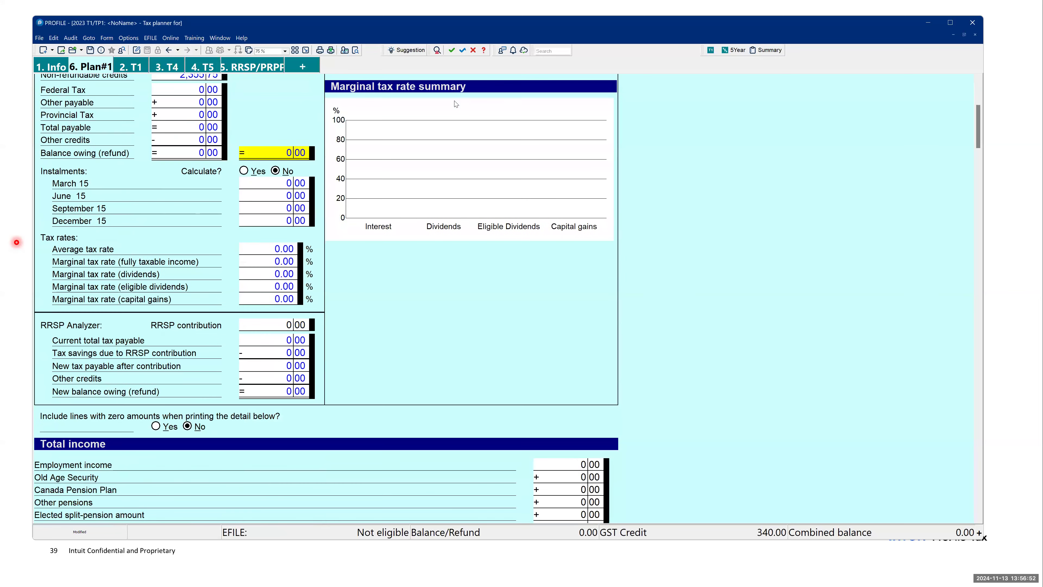
pyautogui.click(560, 207)
pyautogui.click(566, 224)
pyautogui.click(570, 230)
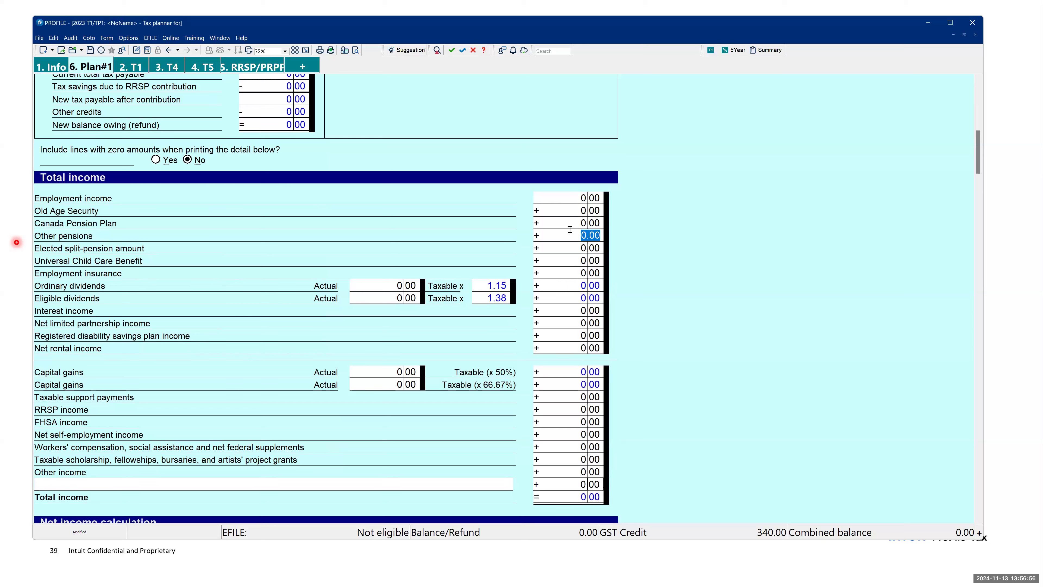
# Step: Copy the T1 return into the planner, review its EI and split-pension amounts, then return to Personal information
pyautogui.rightClick(672, 185)
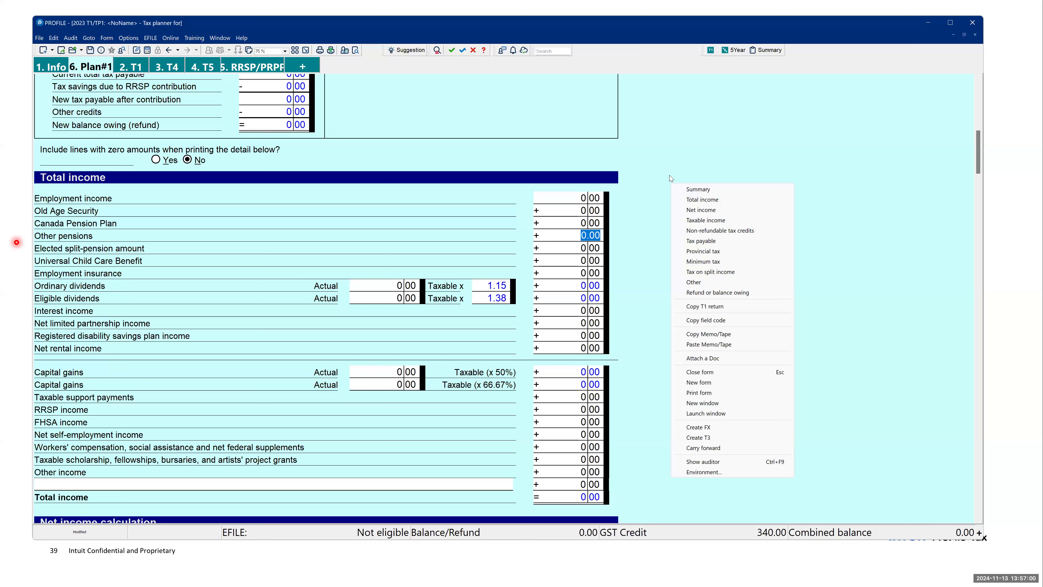
pyautogui.click(727, 307)
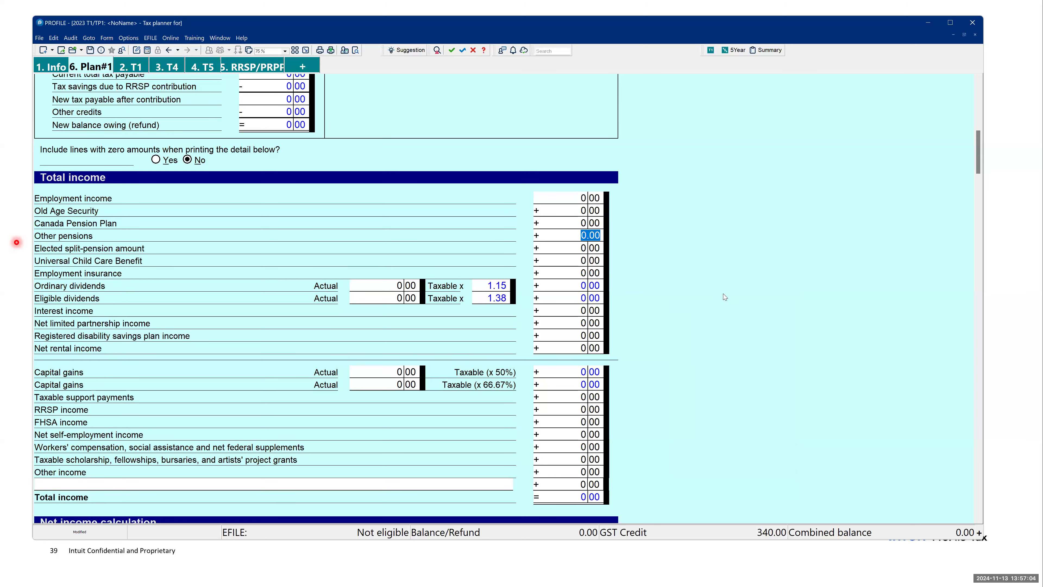
pyautogui.scroll(6, 725, 295)
pyautogui.scroll(3, 725, 296)
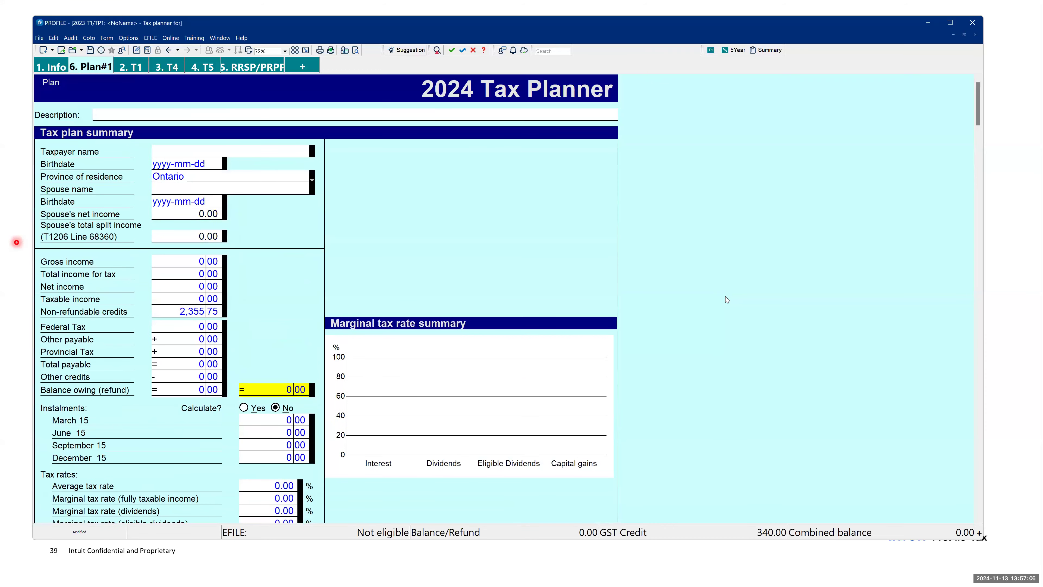
pyautogui.scroll(-6, 723, 294)
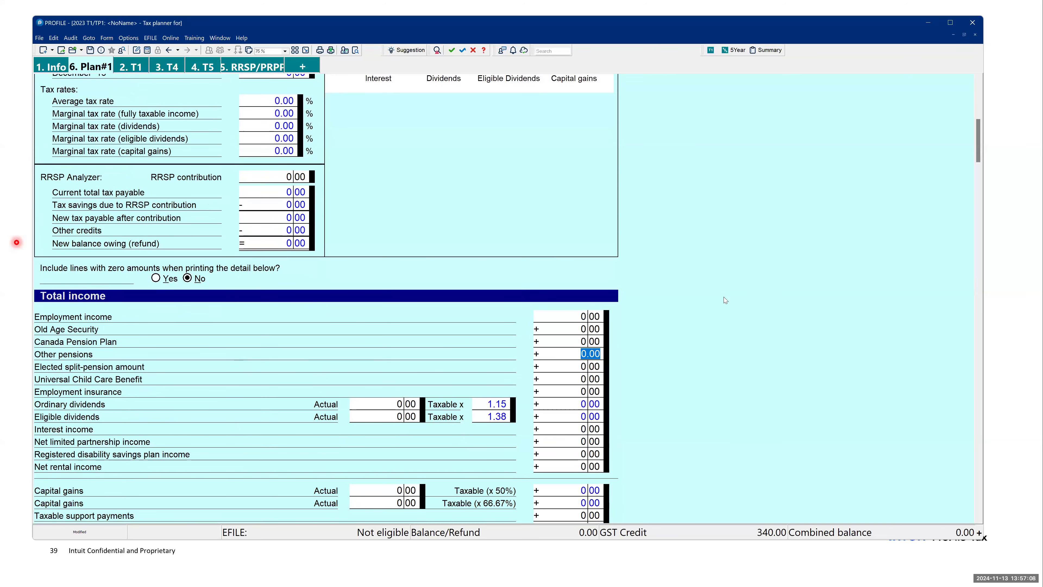
pyautogui.scroll(-7, 725, 300)
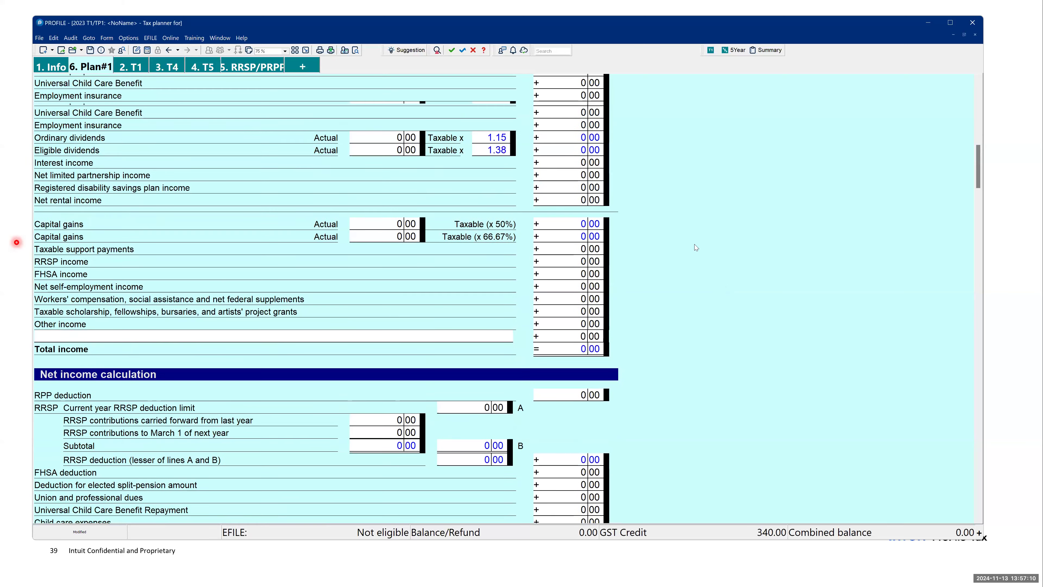
pyautogui.scroll(4, 695, 244)
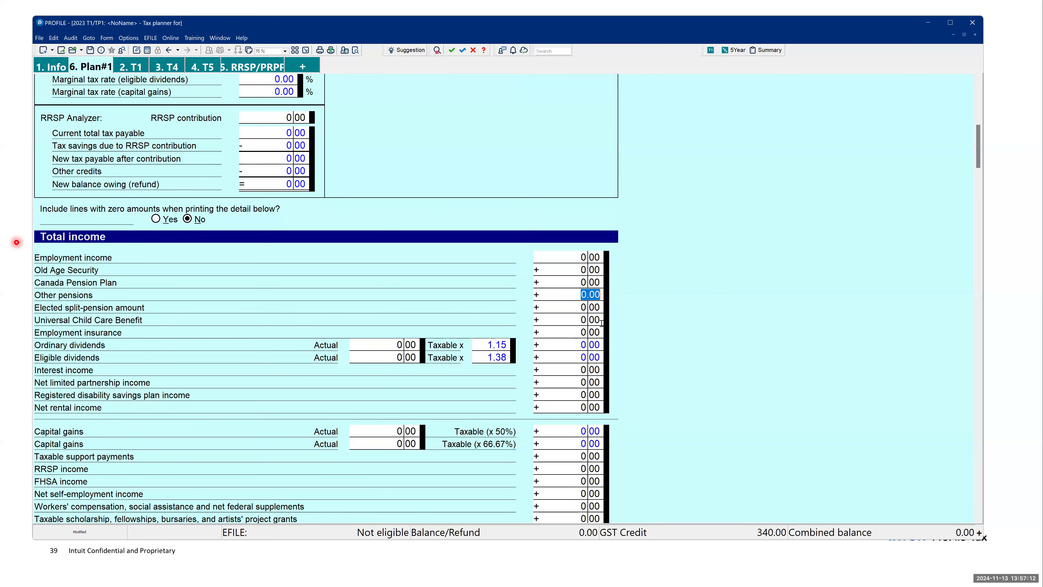
pyautogui.click(584, 336)
pyautogui.click(577, 309)
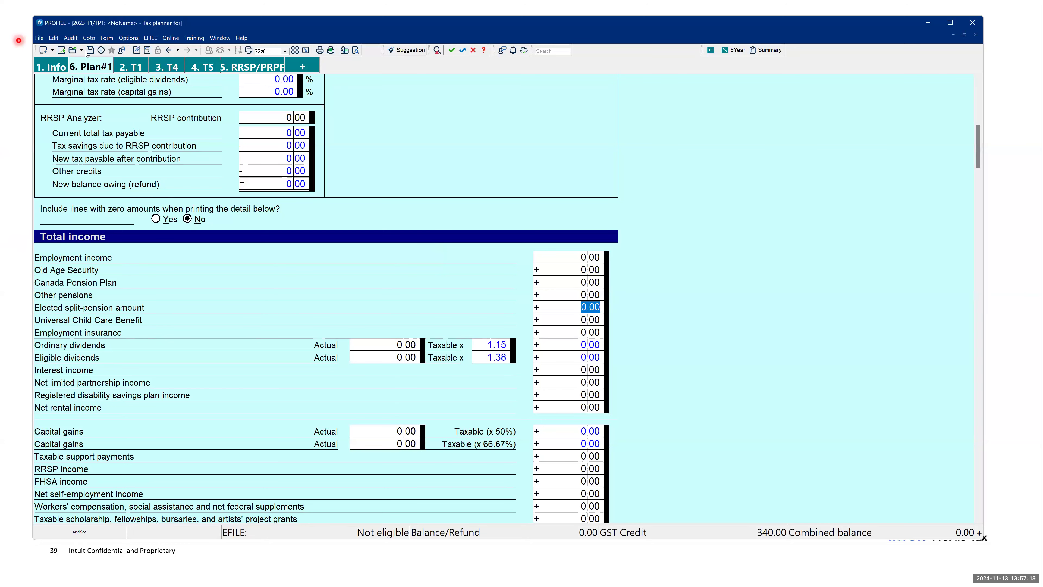
pyautogui.click(54, 68)
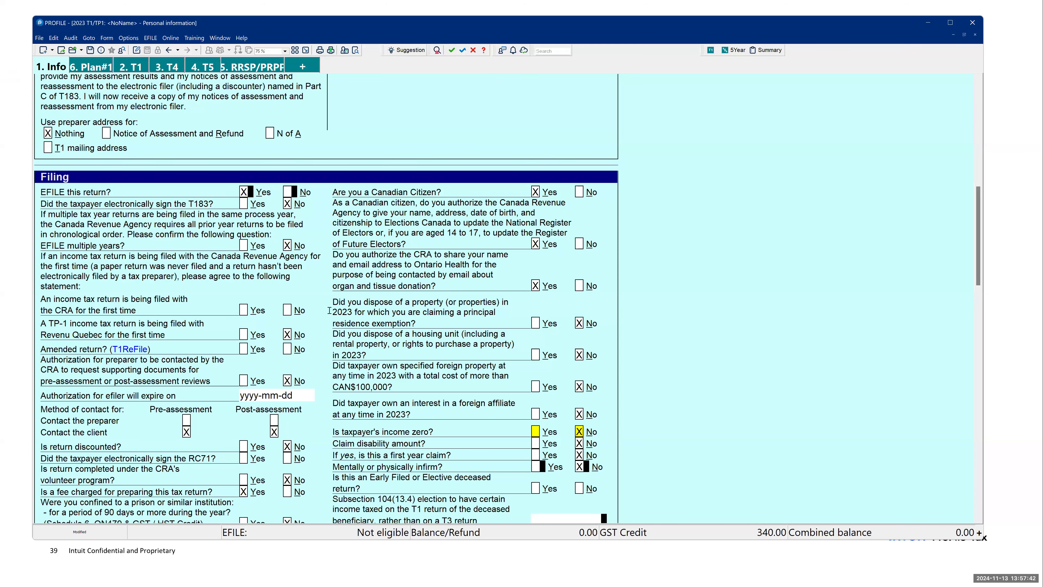
# Step: Set Use rates for tax year to 2024, then advance the slideshow to Do more with ProFile
pyautogui.scroll(-15, 331, 314)
pyautogui.scroll(-3, 323, 306)
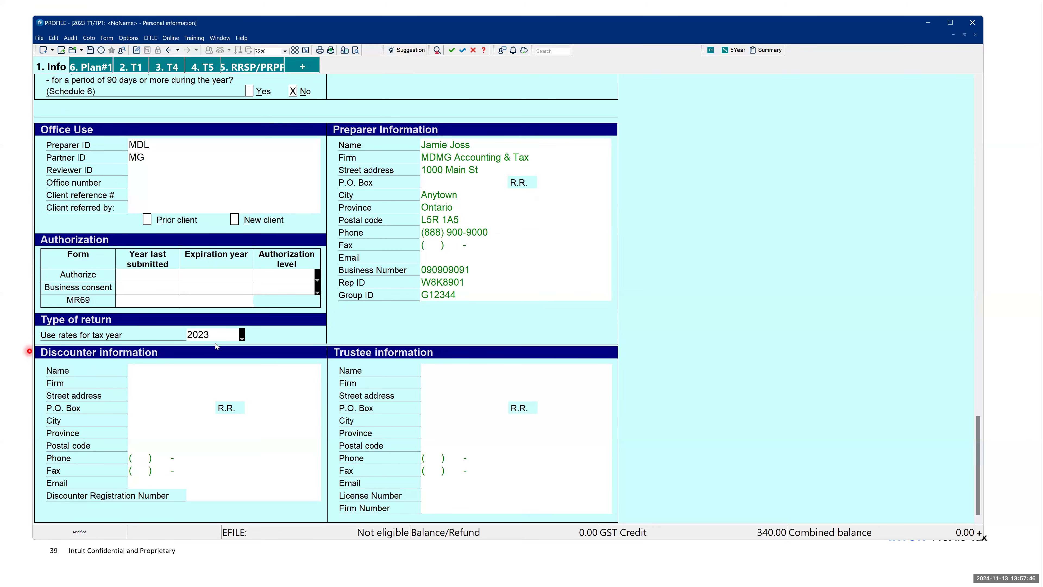
pyautogui.click(241, 337)
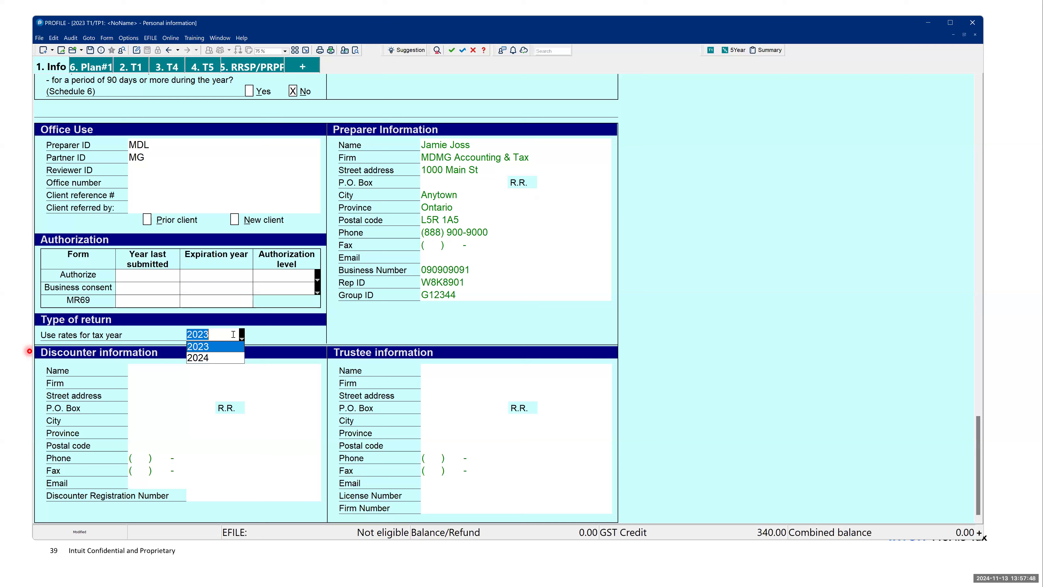
pyautogui.click(206, 363)
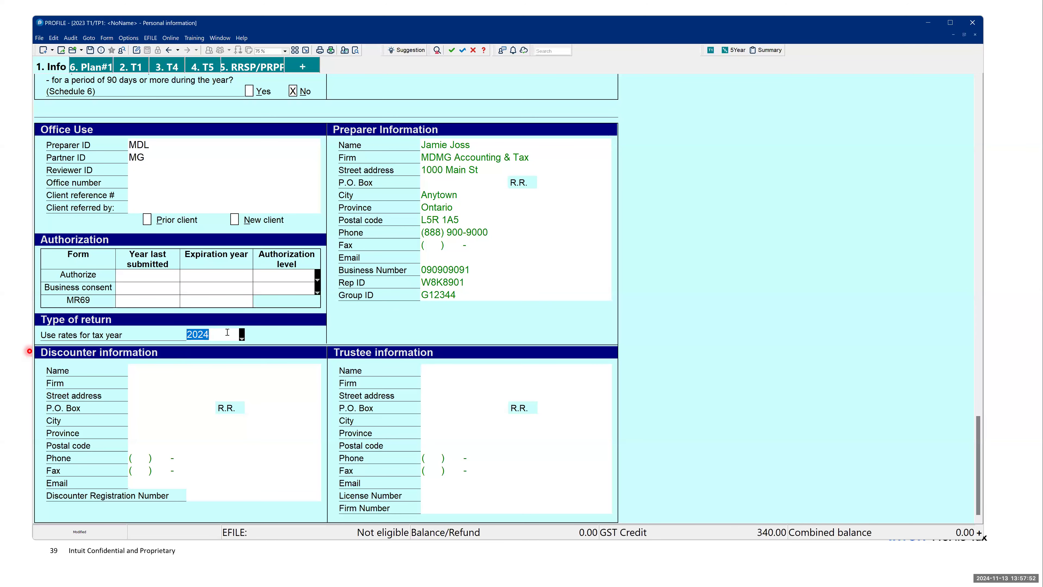
pyautogui.press('Tab')
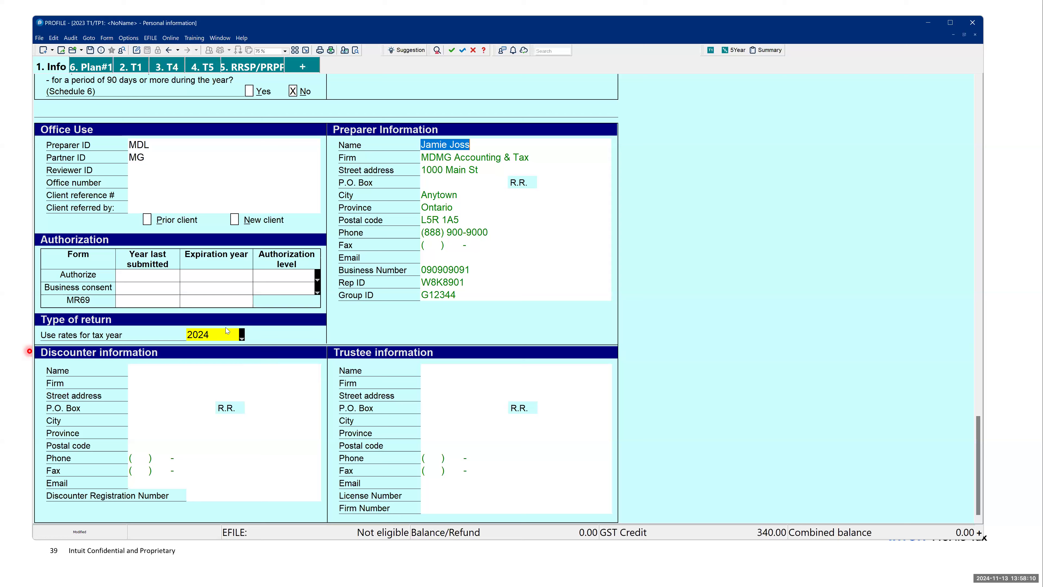
pyautogui.click(241, 338)
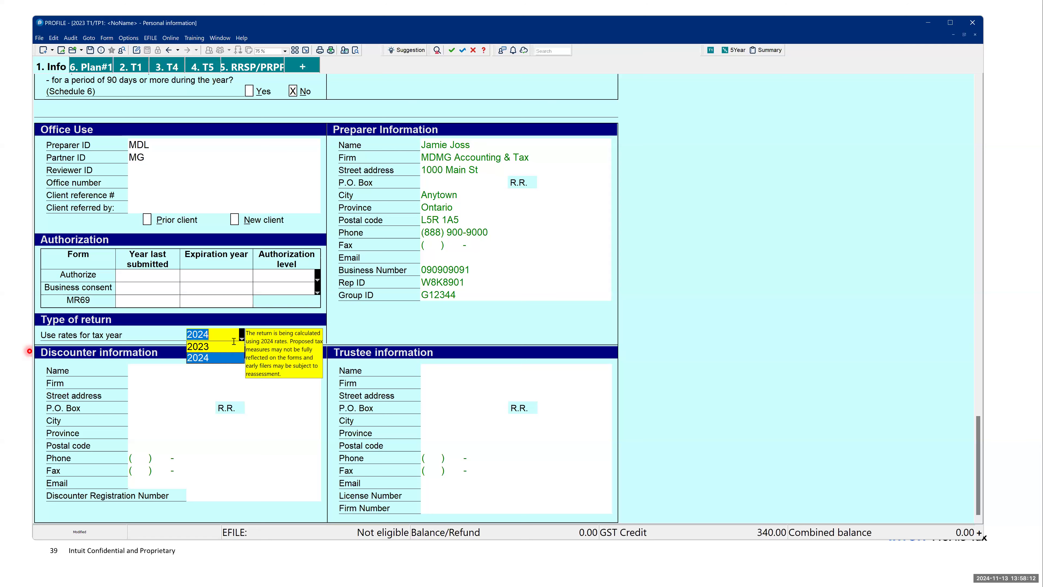
pyautogui.click(226, 355)
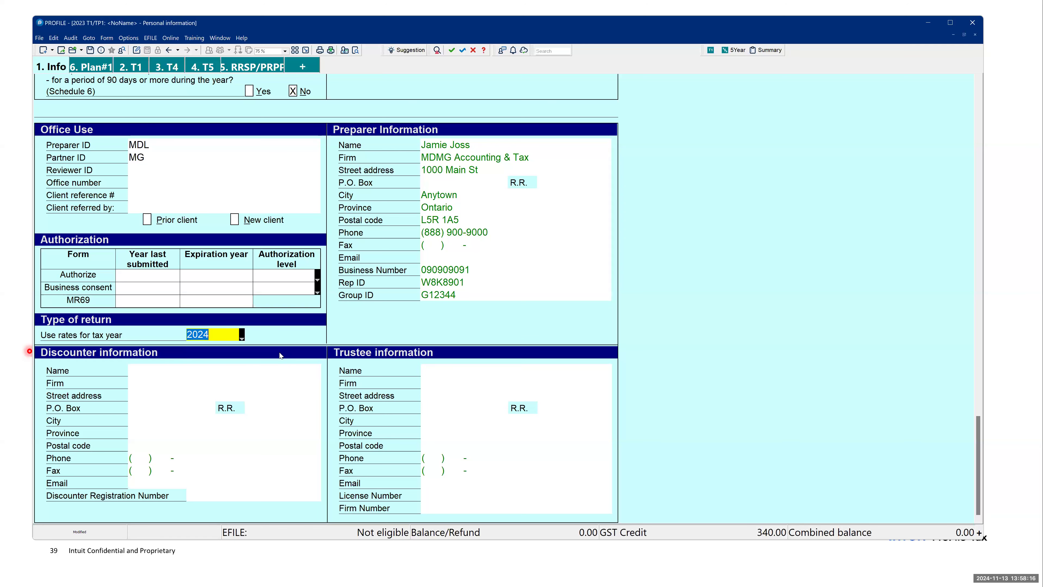
pyautogui.click(281, 353)
pyautogui.click(29, 351)
pyautogui.press('Right')
pyautogui.press('Right')
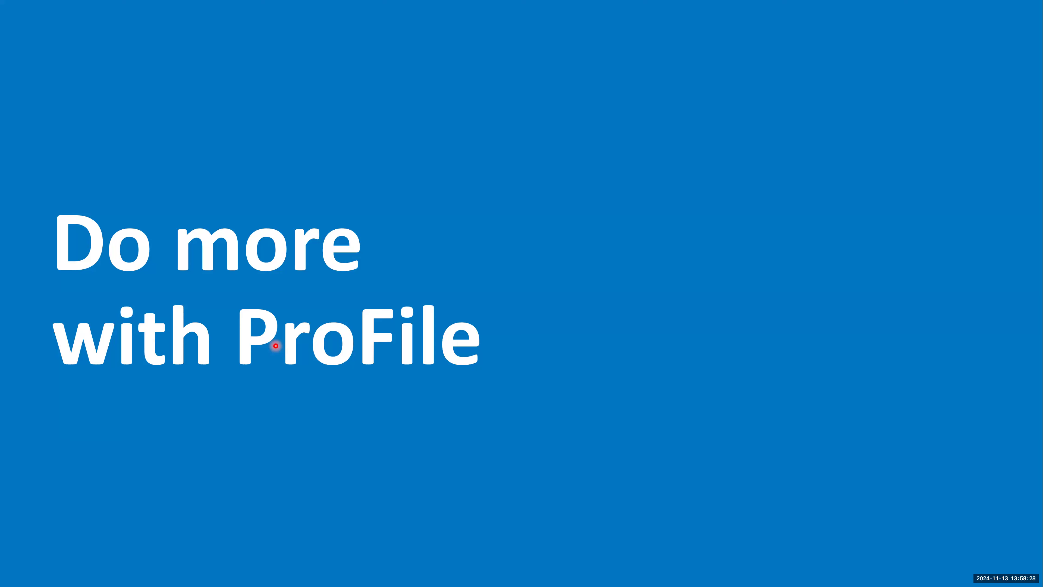
# Step: Present the HyperDocs and T776/T777/T2125 slides, then bring the ProFile return back to front
pyautogui.press('Right')
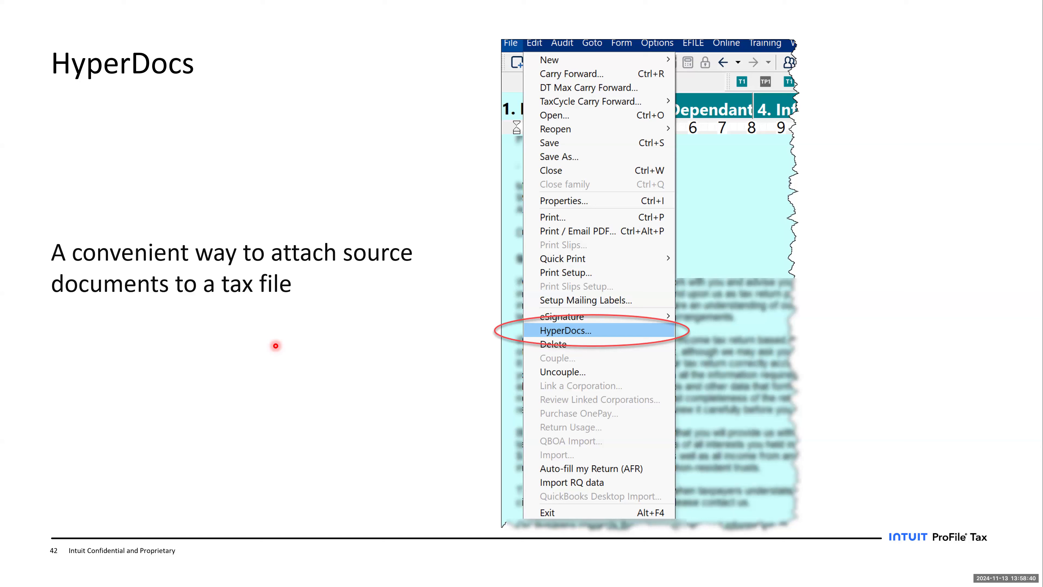
pyautogui.press('Right')
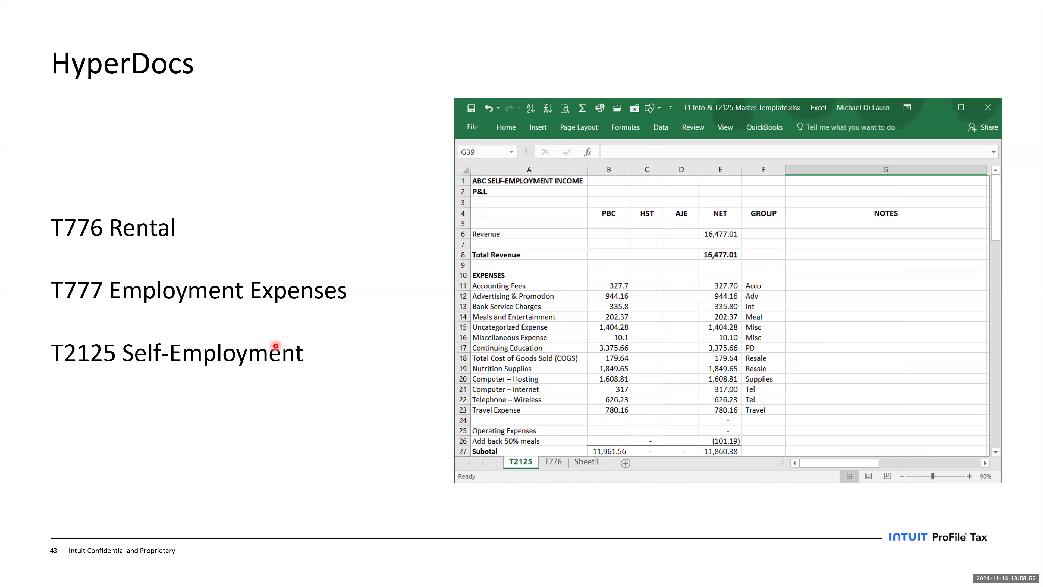
pyautogui.hotkey('alt', 'Tab')
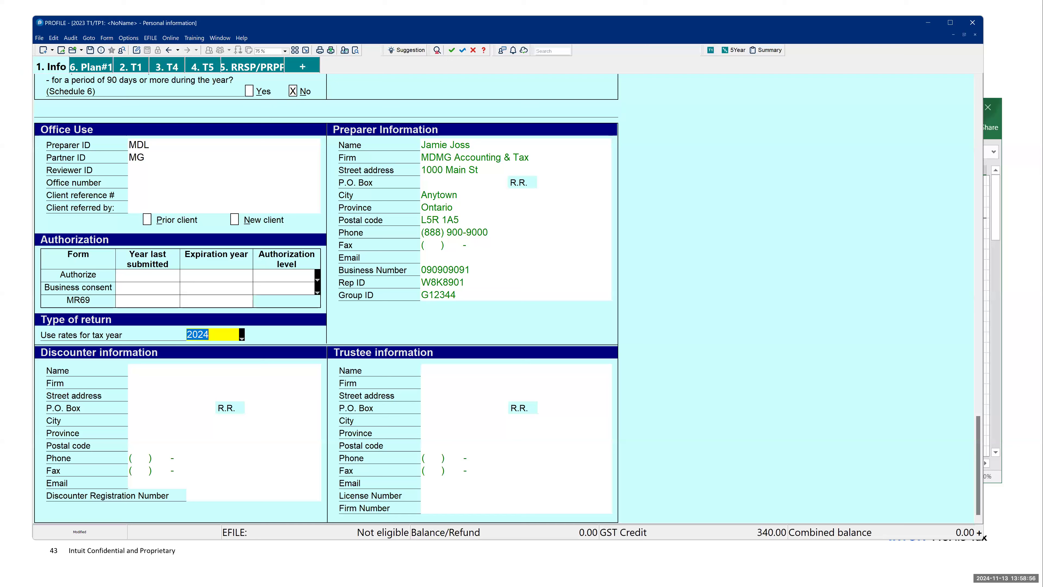
# Step: Display the File menu's HyperDocs command, then advance the slideshow to the HyperDocs tip slide
pyautogui.click(39, 38)
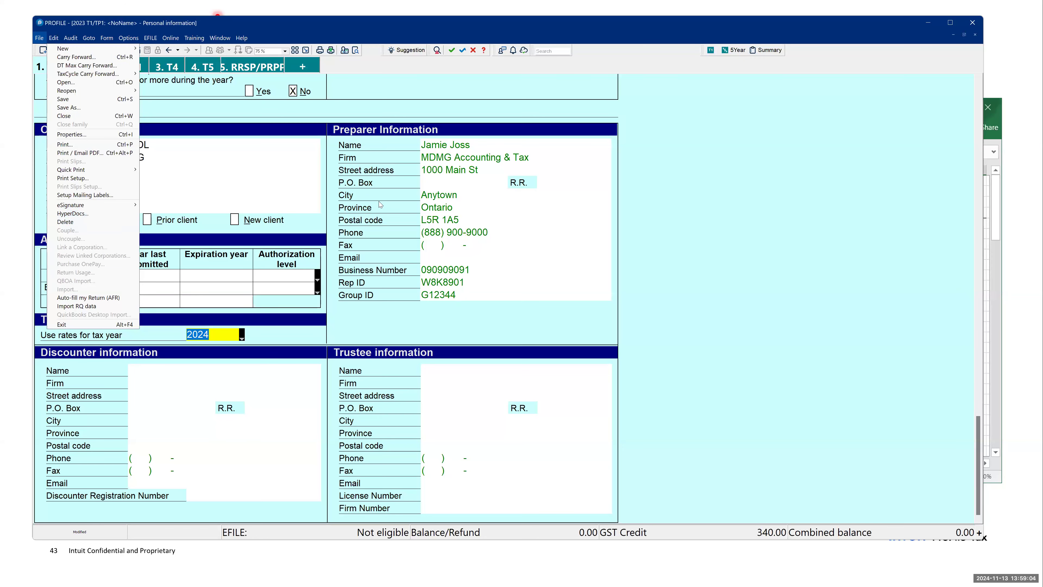
pyautogui.hotkey('alt', 'Tab')
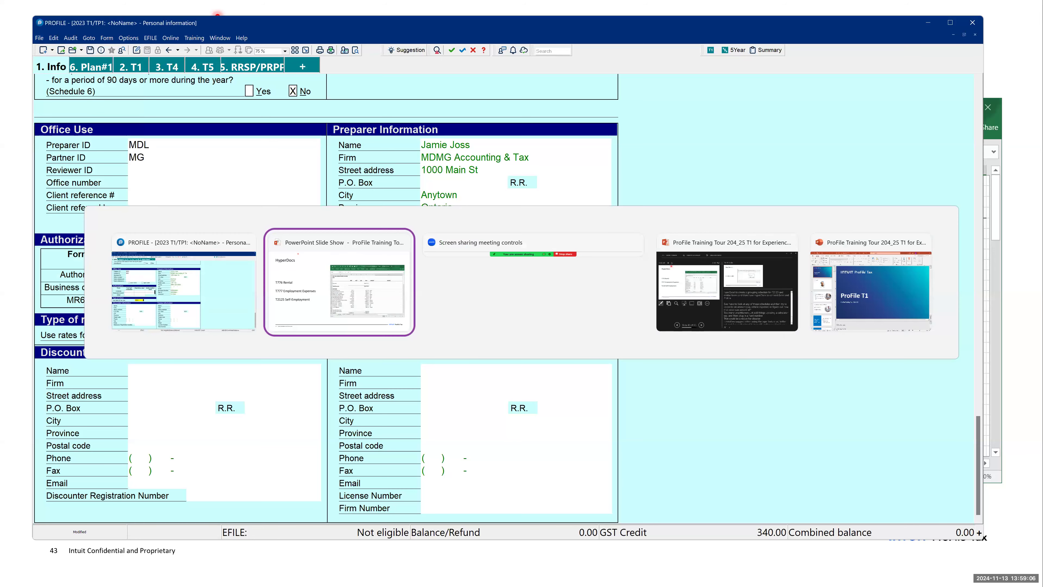
pyautogui.press('Right')
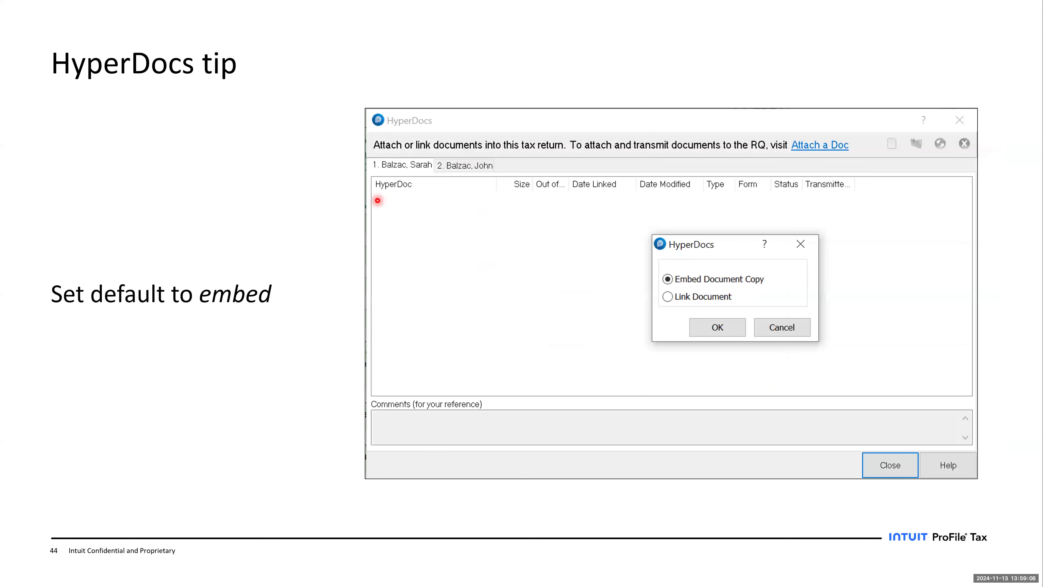
# Step: Step past the Working with client data slide to Backup to the cloud
pyautogui.press('Right')
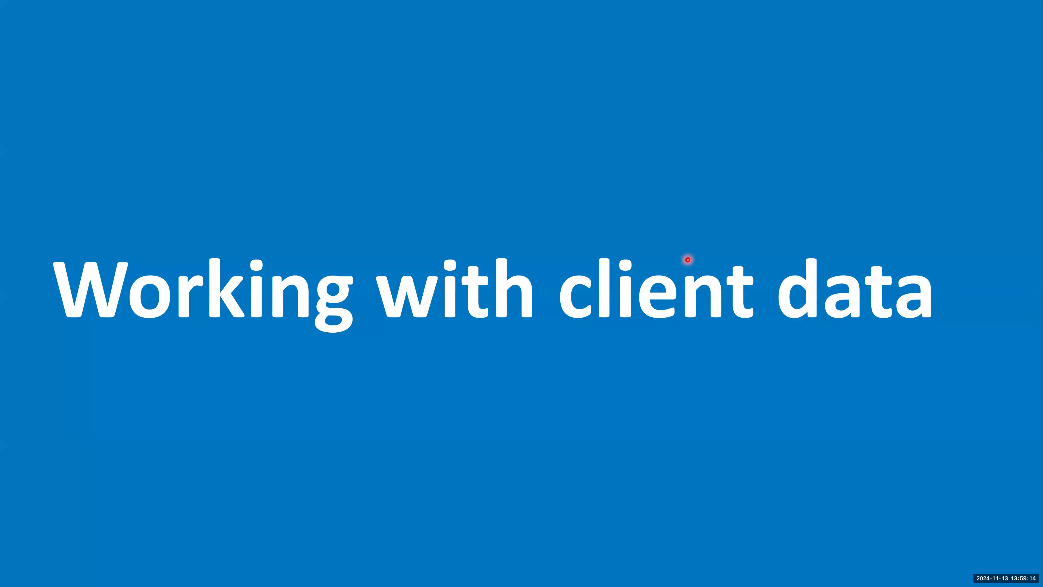
pyautogui.press('Right')
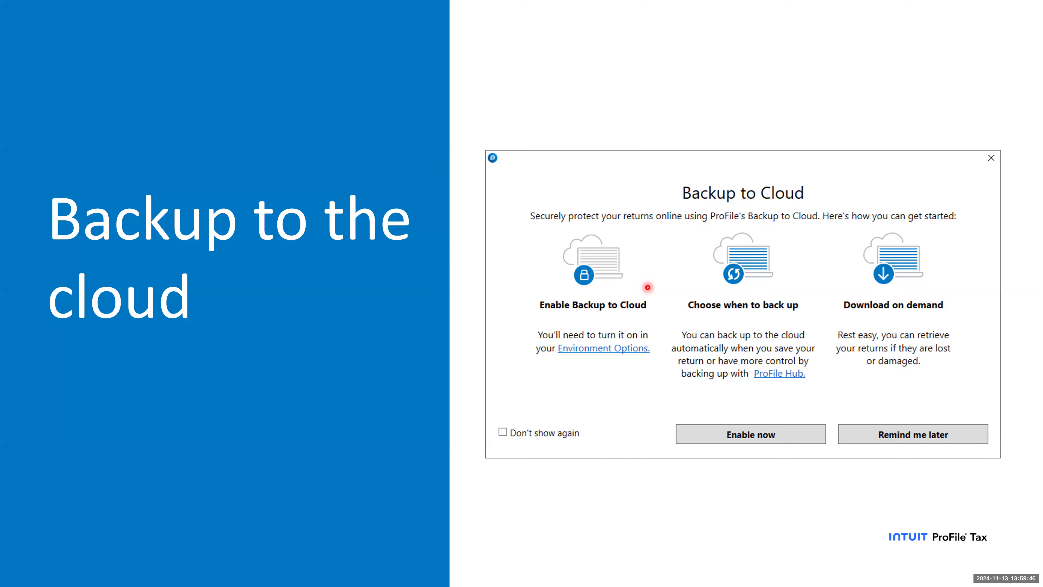
# Step: Advance through the Hub setup and Link slides to slide 55, 'What's Client Explorer?', then return to ProFile
pyautogui.press('Right')
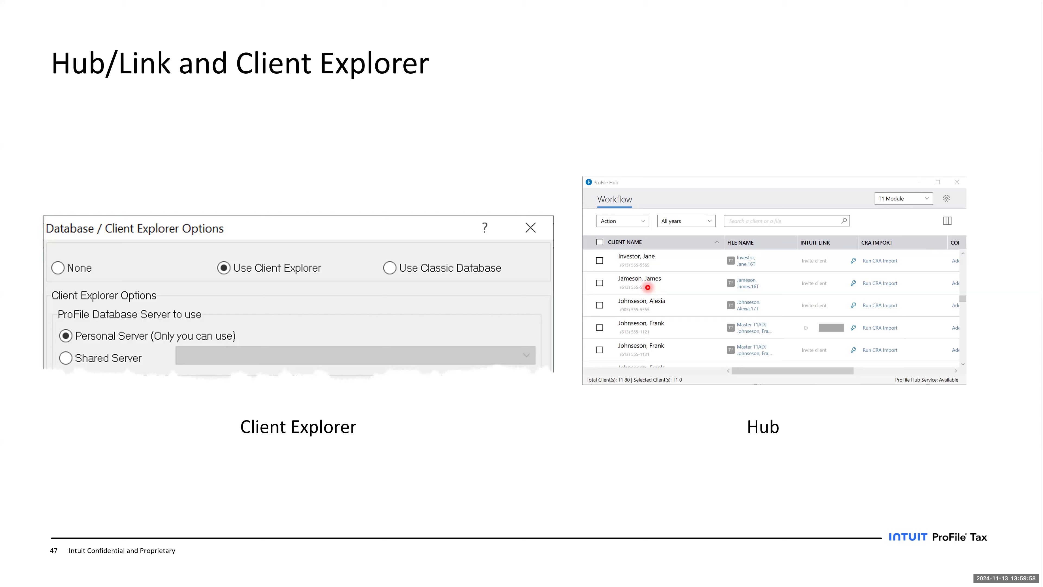
pyautogui.press('Right')
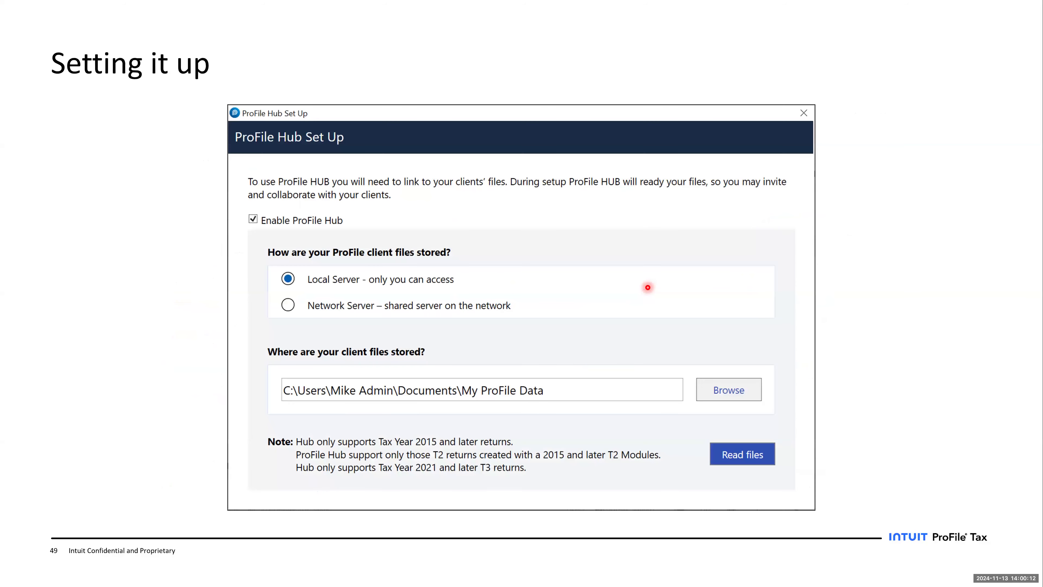
pyautogui.press('Right')
pyautogui.press('Right')
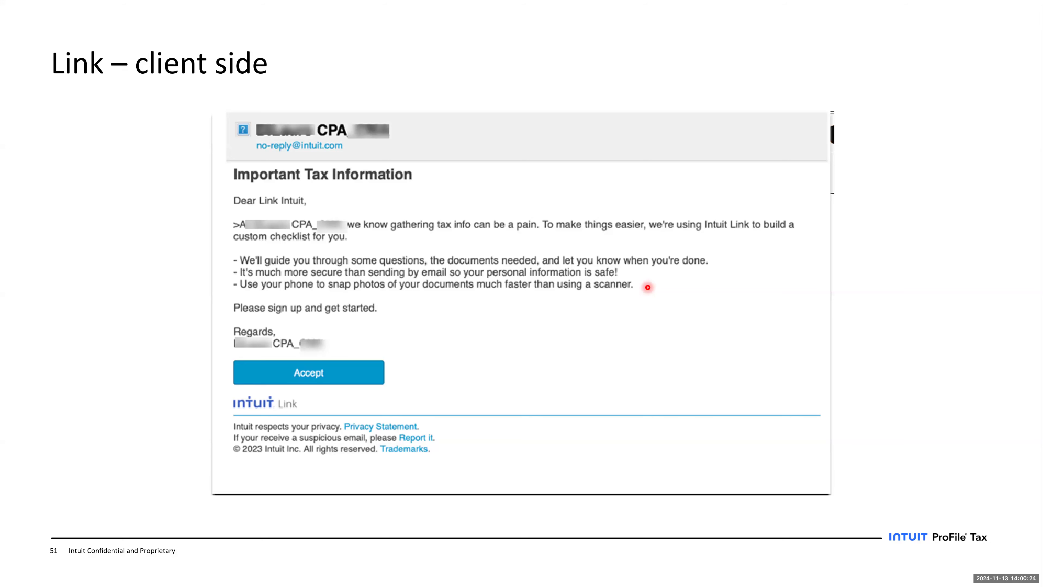
pyautogui.press('Right')
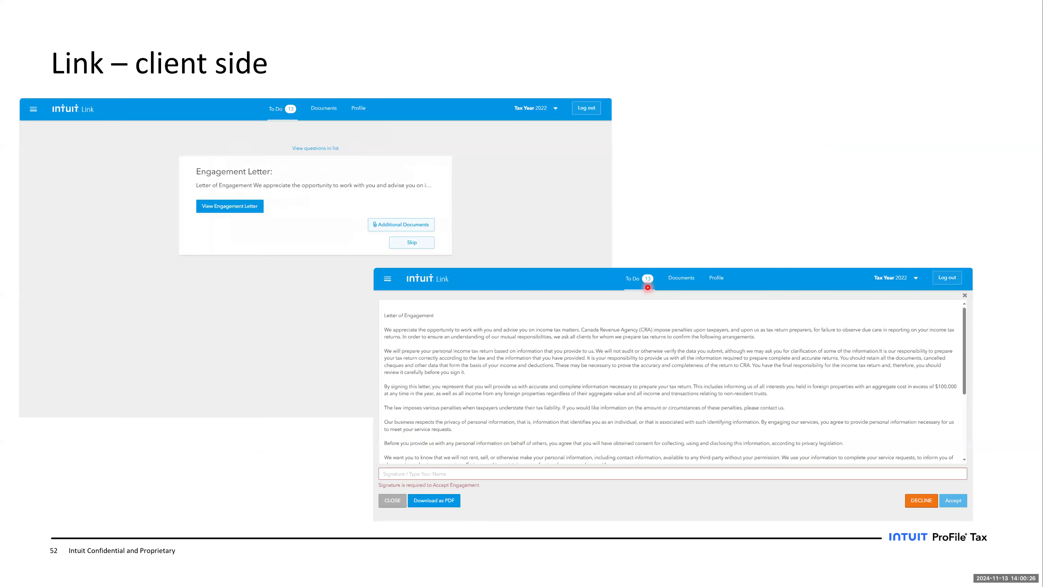
pyautogui.press('Right')
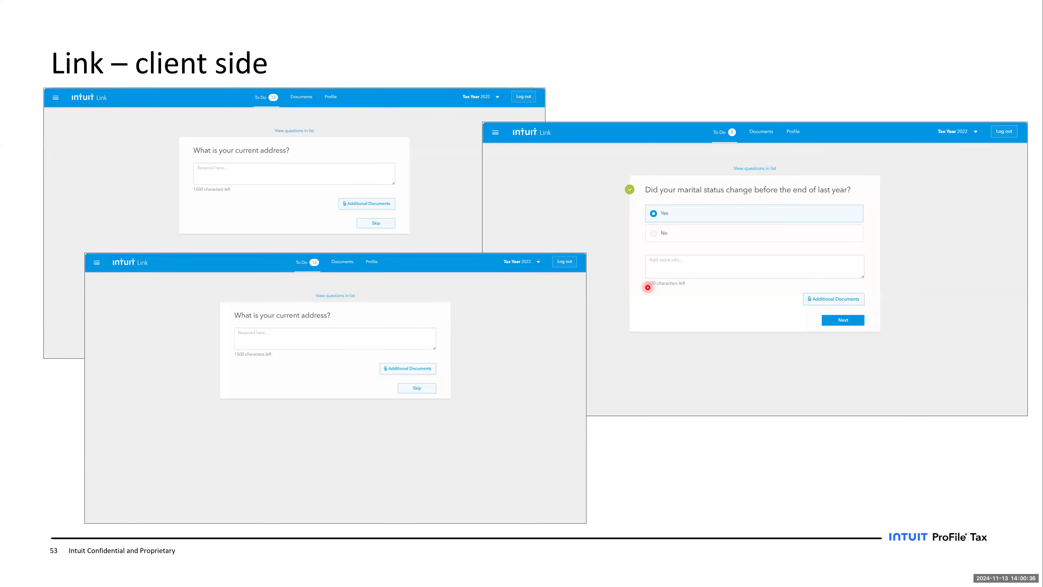
pyautogui.press('Right')
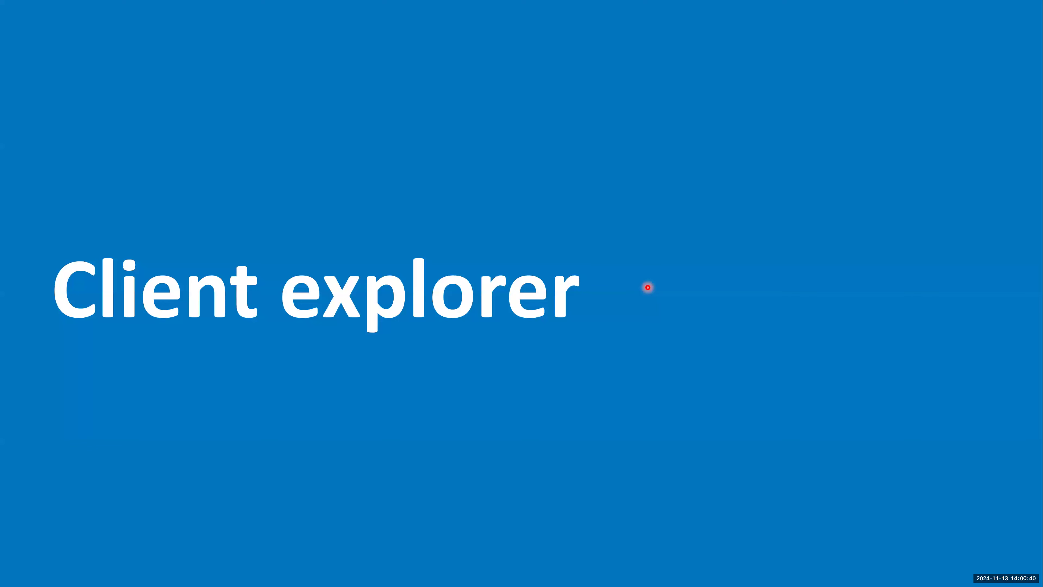
pyautogui.press('Right')
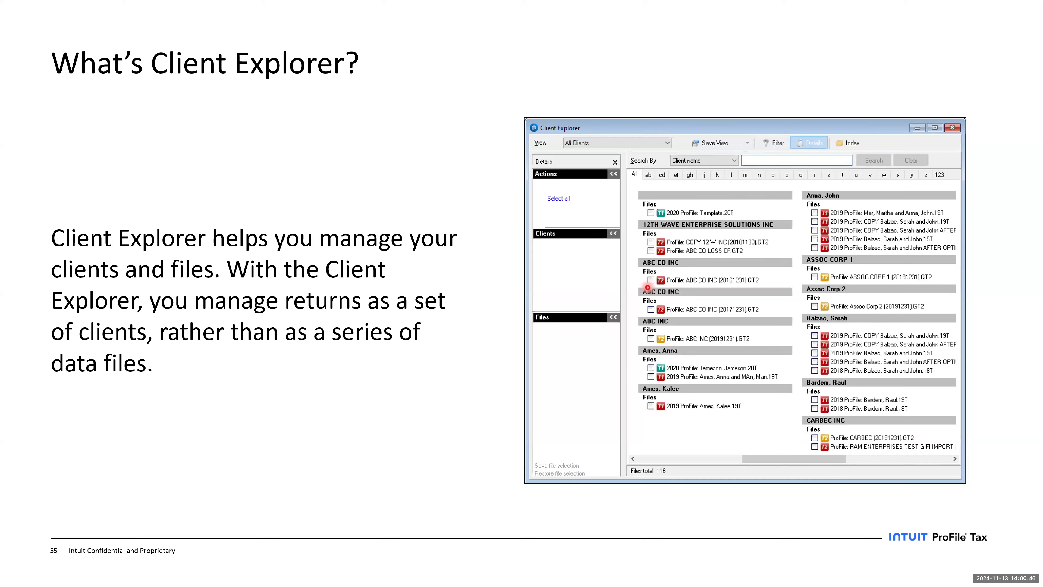
pyautogui.hotkey('alt', 'Tab')
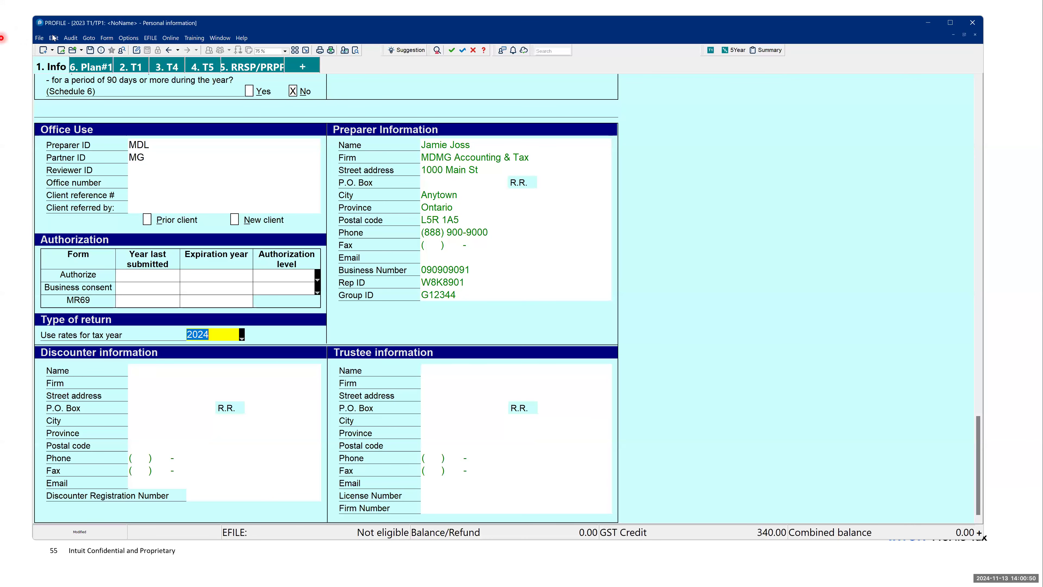
# Step: Open Client Explorer from Goto, show the filters for its 191 client files, then close it
pyautogui.click(90, 38)
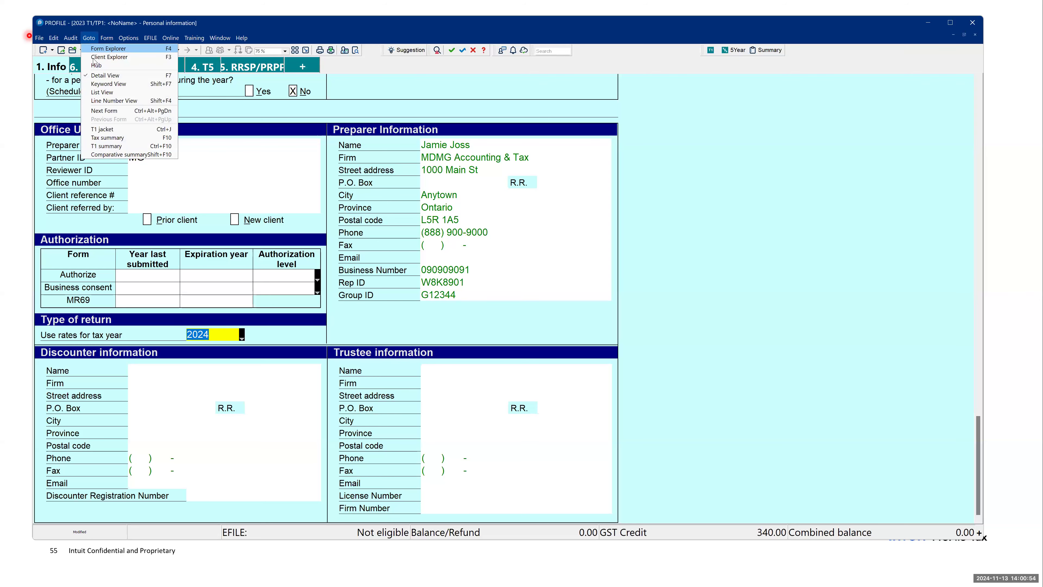
pyautogui.click(95, 56)
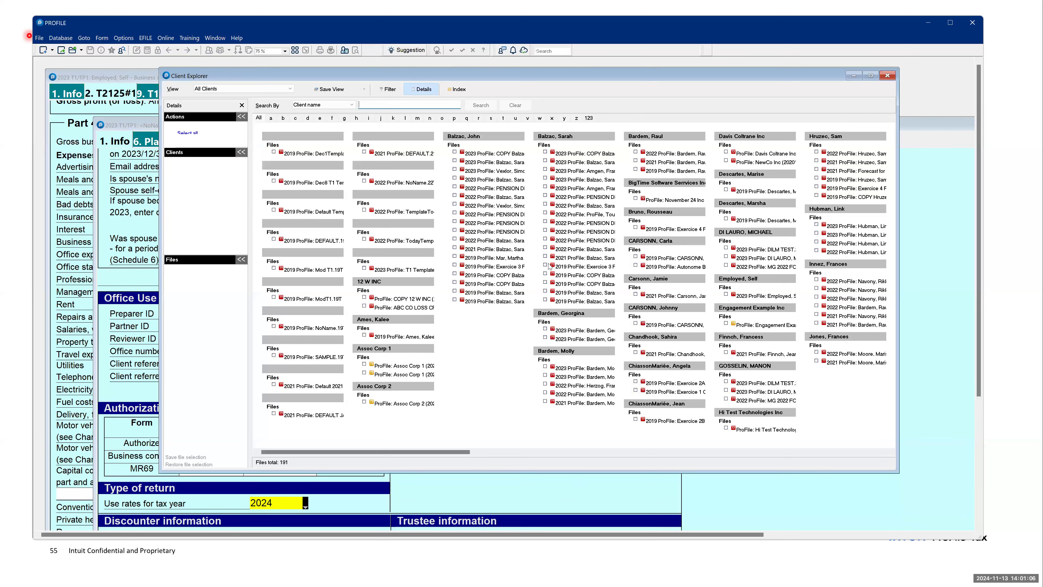
pyautogui.click(390, 90)
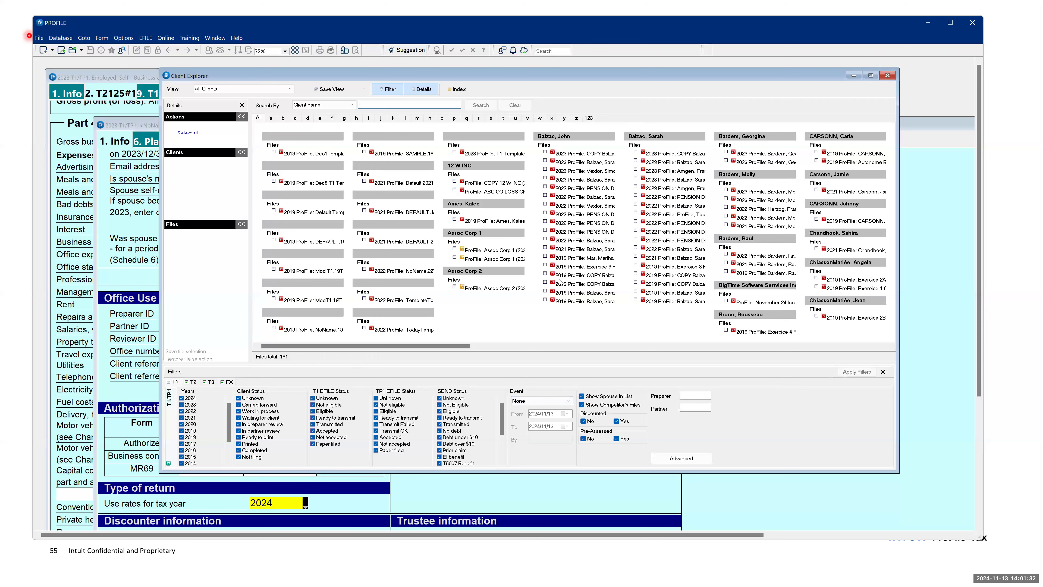
pyautogui.click(887, 75)
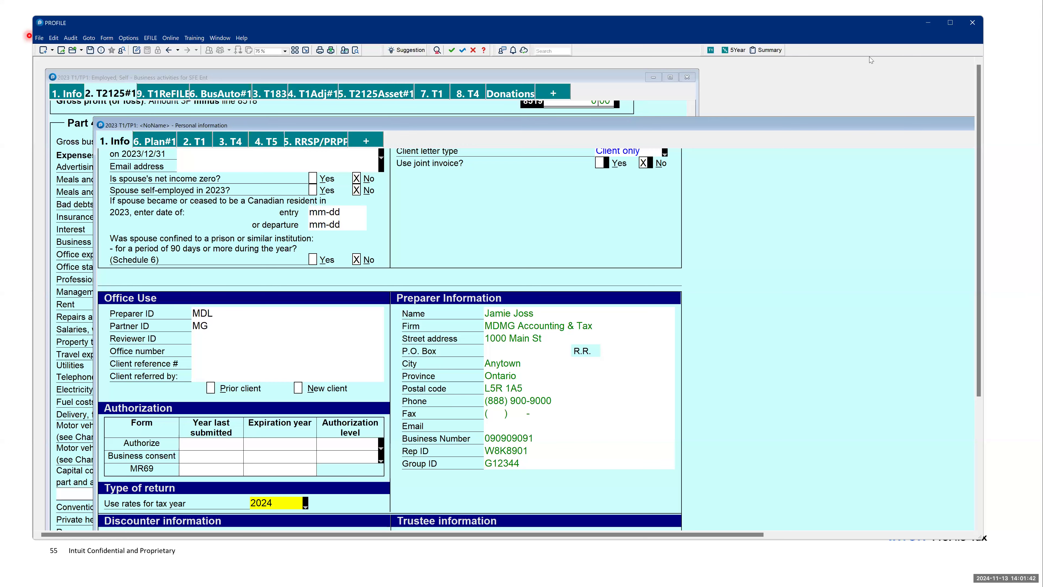
# Step: Advance past 'Client Explorer benefits' to slide 57, 'Two steps to Client Explorer'
pyautogui.press('Right')
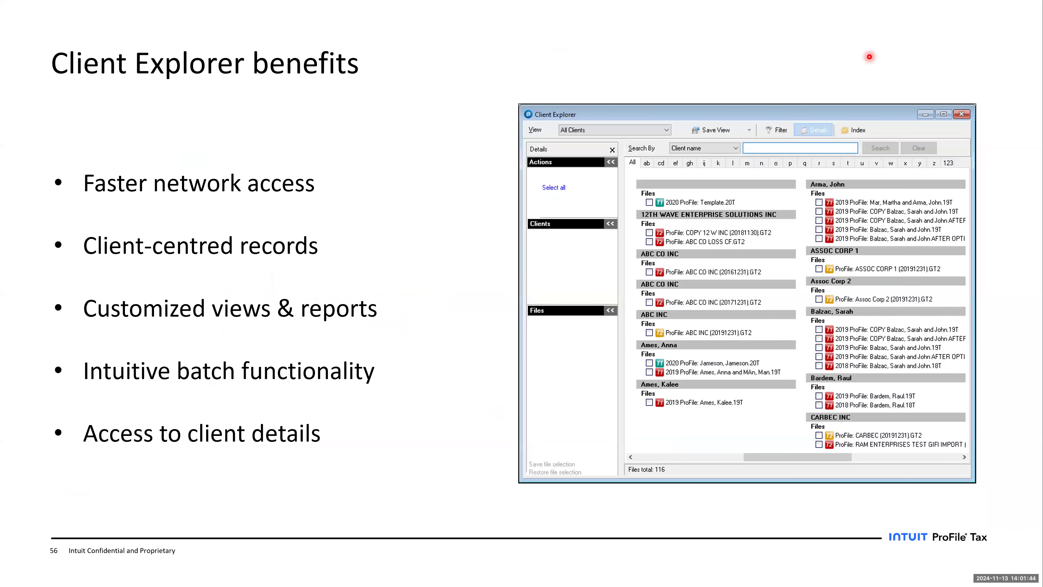
pyautogui.press('Right')
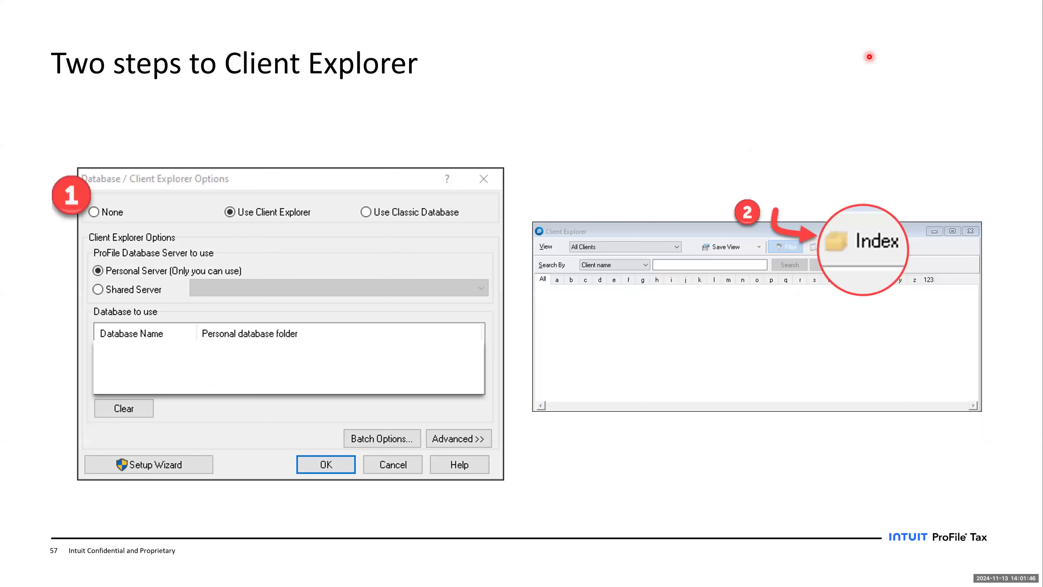
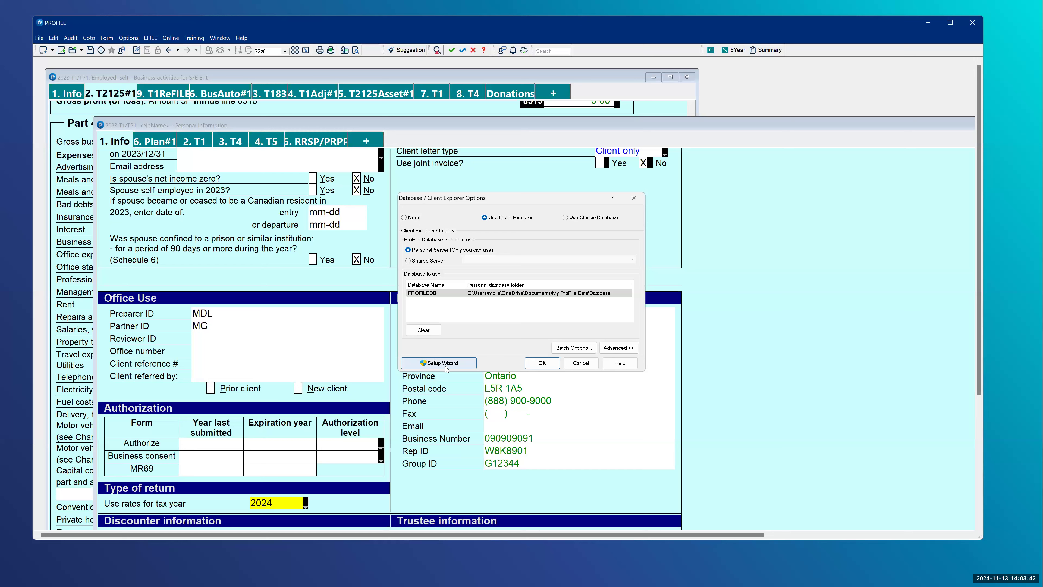
# Step: Cancel the Database / Client Explorer Options dialog unchanged and switch to the window list
pyautogui.click(580, 363)
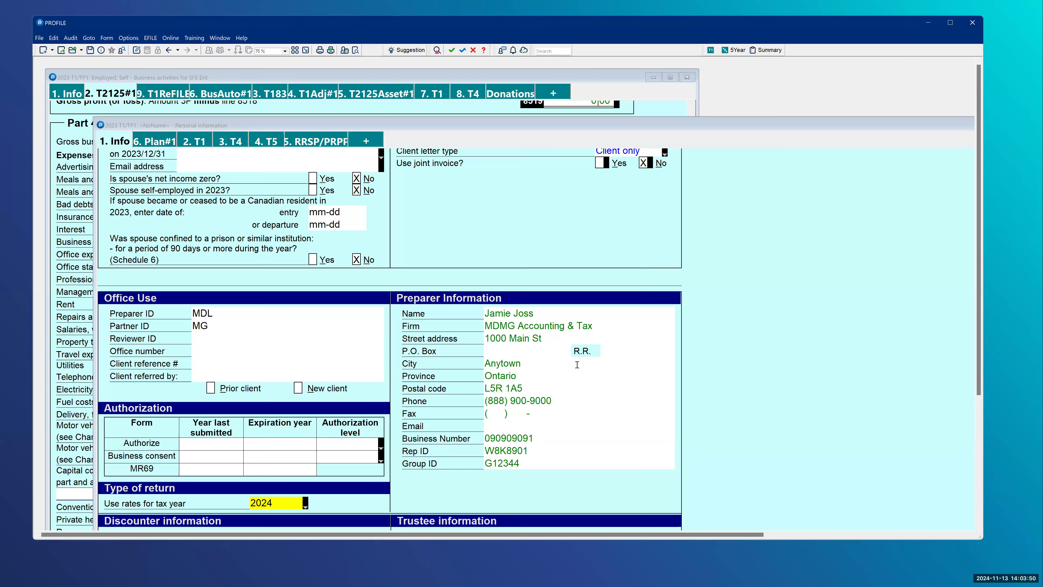
pyautogui.hotkey('alt', 'Tab')
pyautogui.press('Tab')
pyautogui.press('Tab')
pyautogui.press('Tab')
pyautogui.press('Tab')
pyautogui.hotkey('alt', 'Tab')
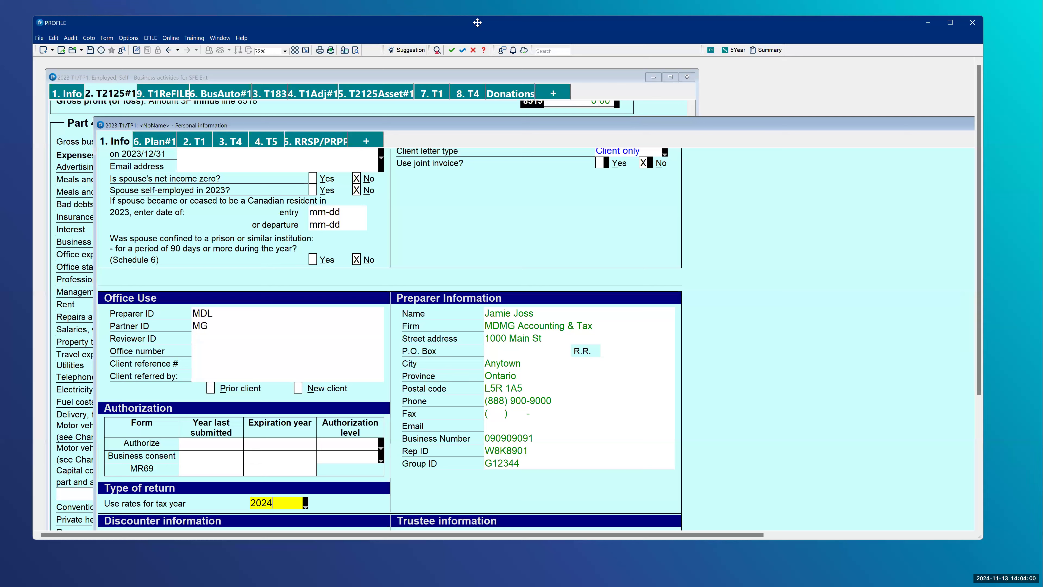
pyautogui.hotkey('alt', 'Tab')
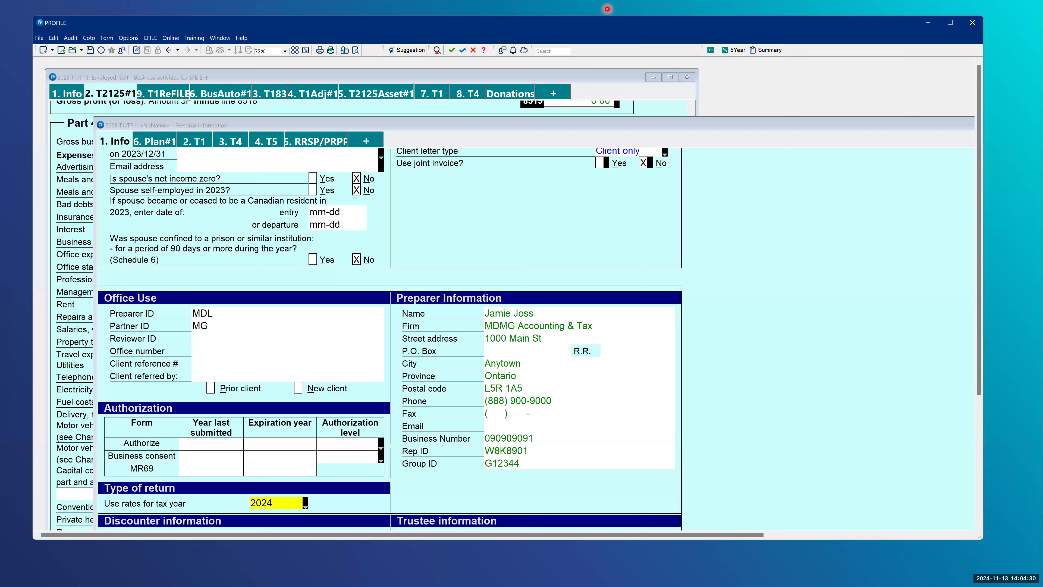
# Step: From Other Training Options, go to the advanced training videos and open the full YouTube playlist
pyautogui.click(195, 38)
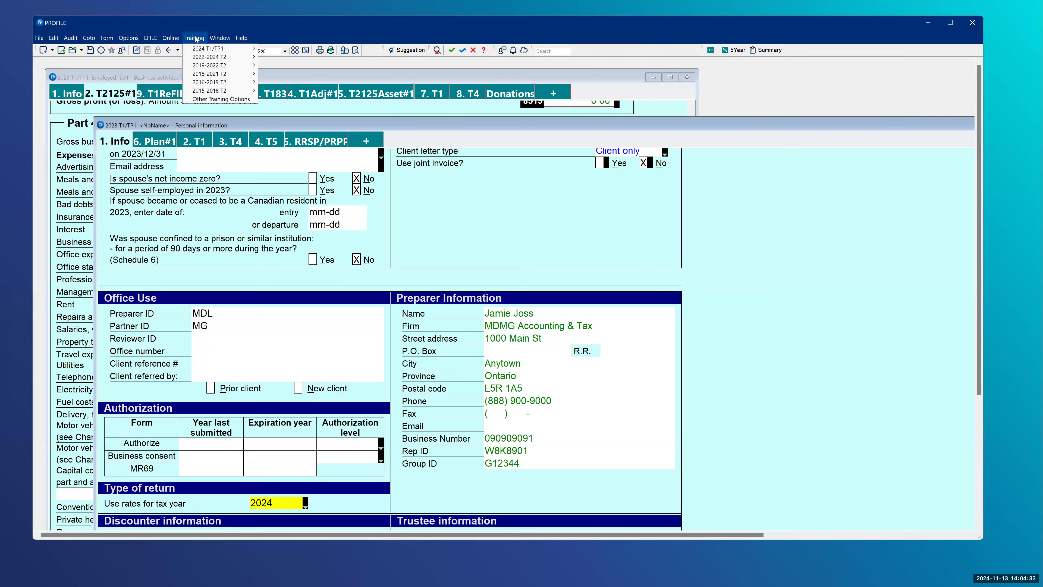
pyautogui.click(216, 100)
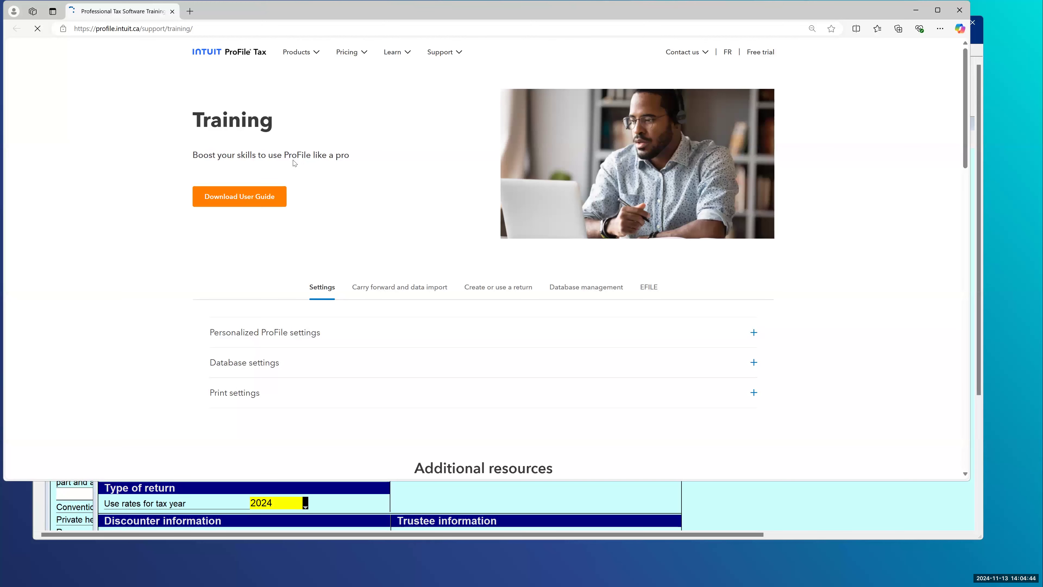
pyautogui.scroll(-6, 536, 267)
pyautogui.click(514, 209)
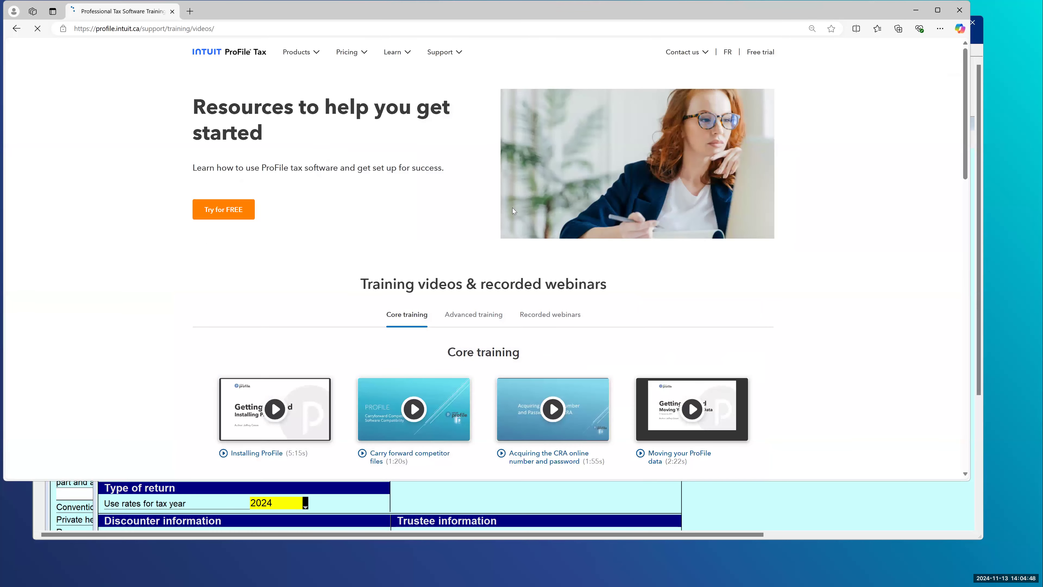
pyautogui.scroll(-5, 512, 209)
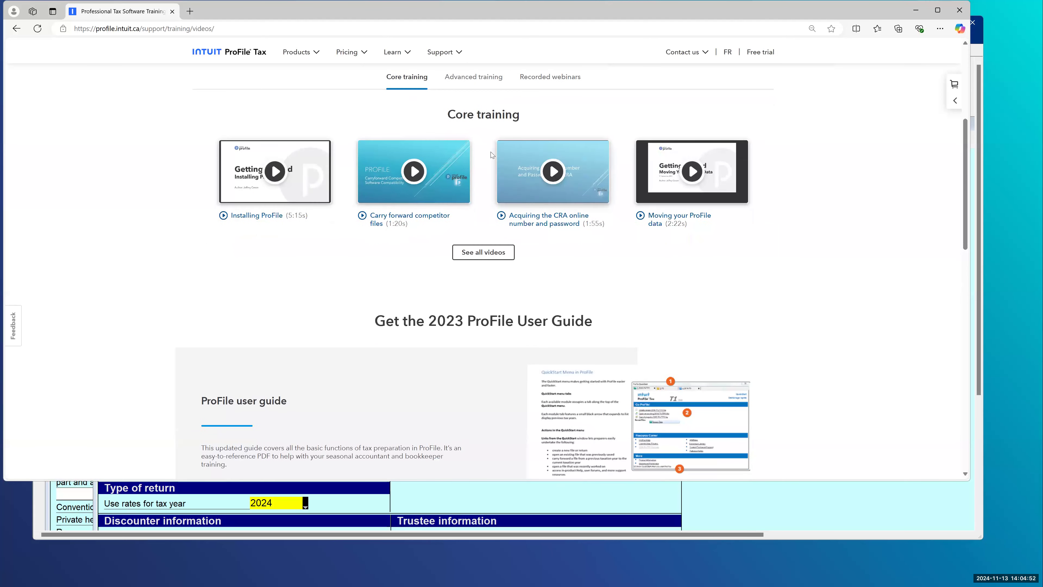
pyautogui.scroll(3, 463, 179)
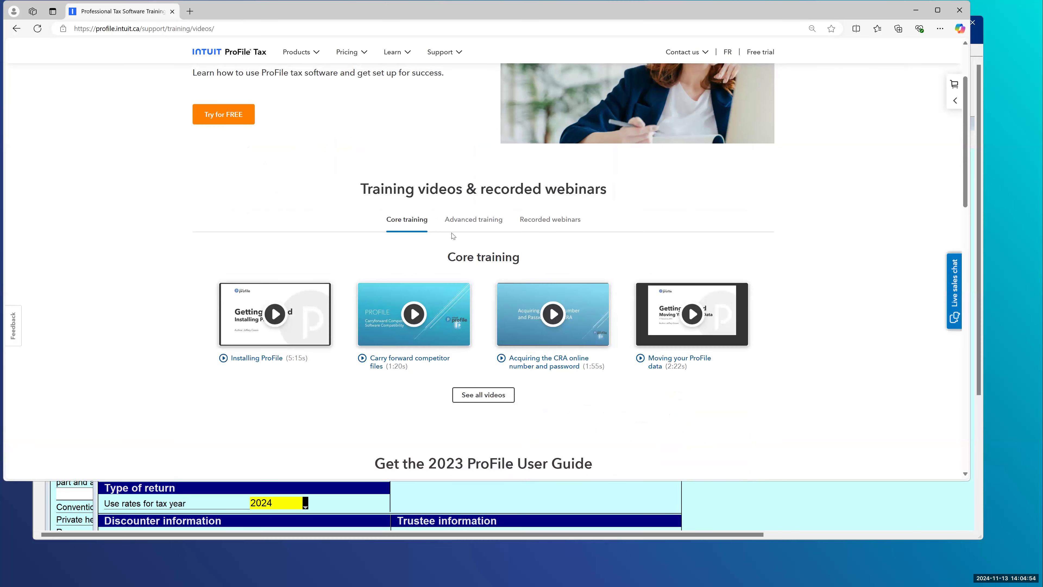
pyautogui.click(474, 225)
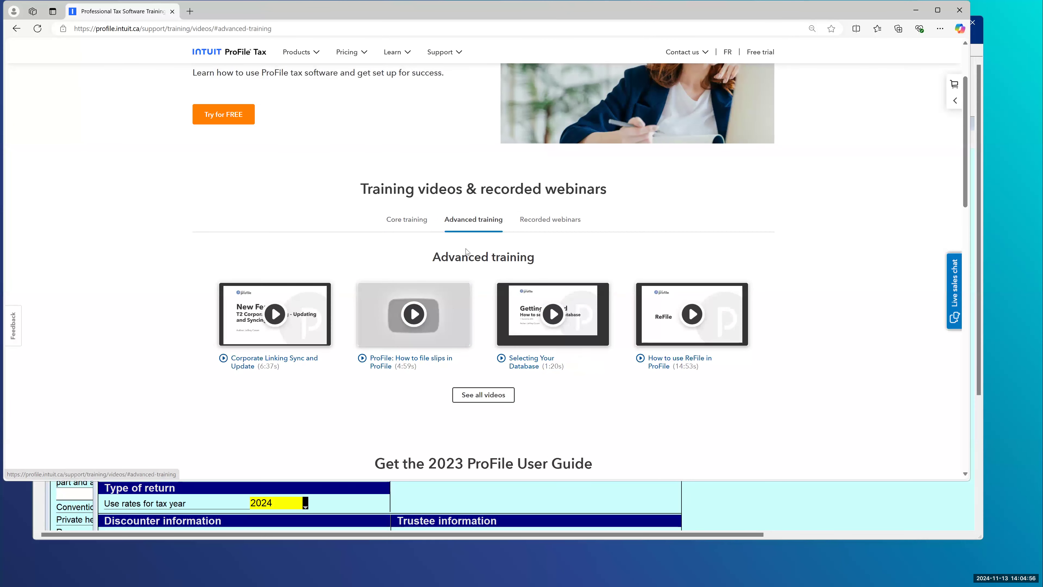
pyautogui.click(491, 393)
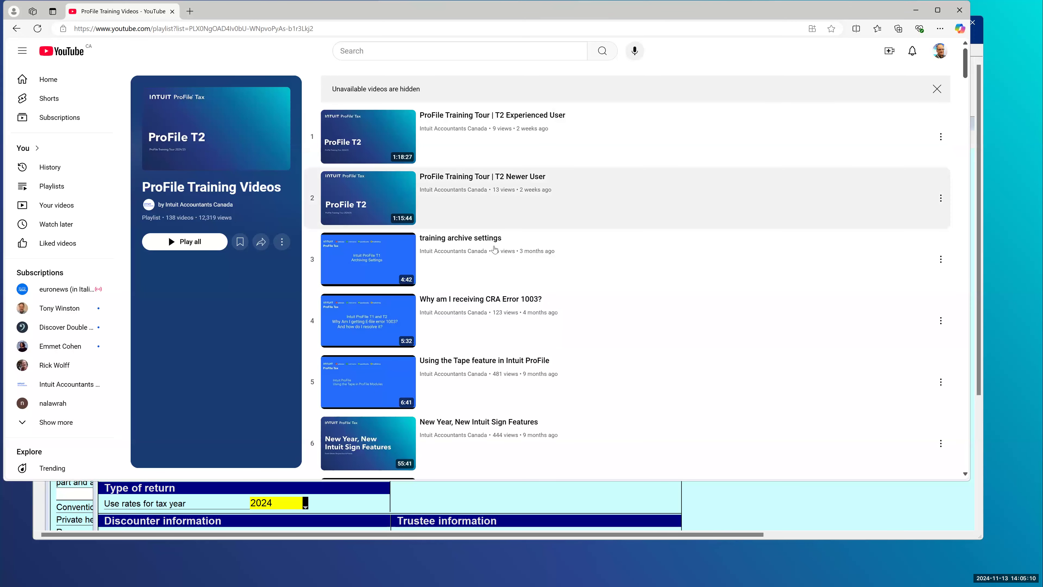
# Step: Browse the 138-video ProFile Training Videos playlist, then close the browser
pyautogui.scroll(-3, 495, 249)
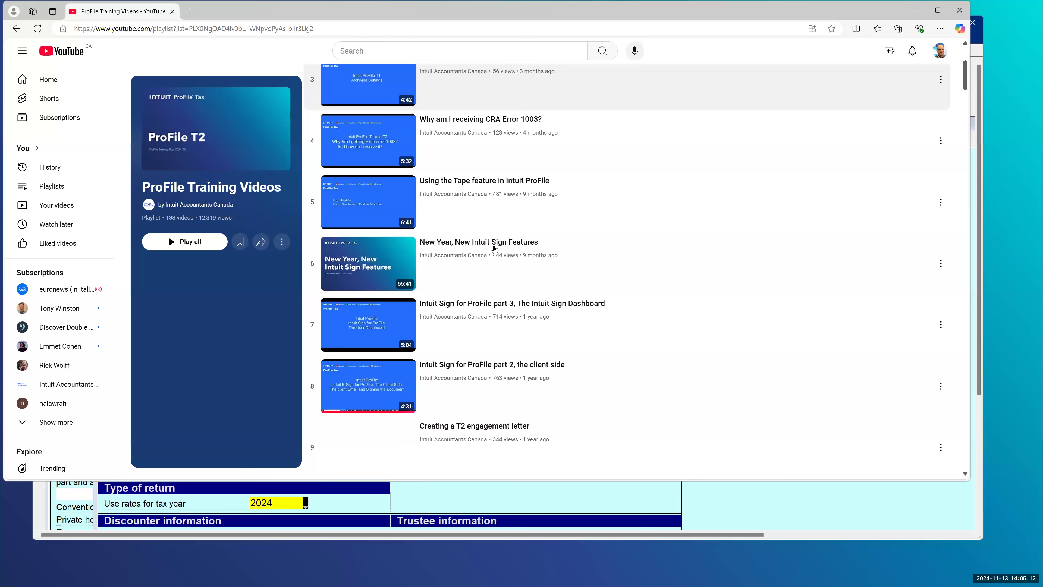
pyautogui.scroll(-7, 495, 249)
pyautogui.scroll(5, 496, 251)
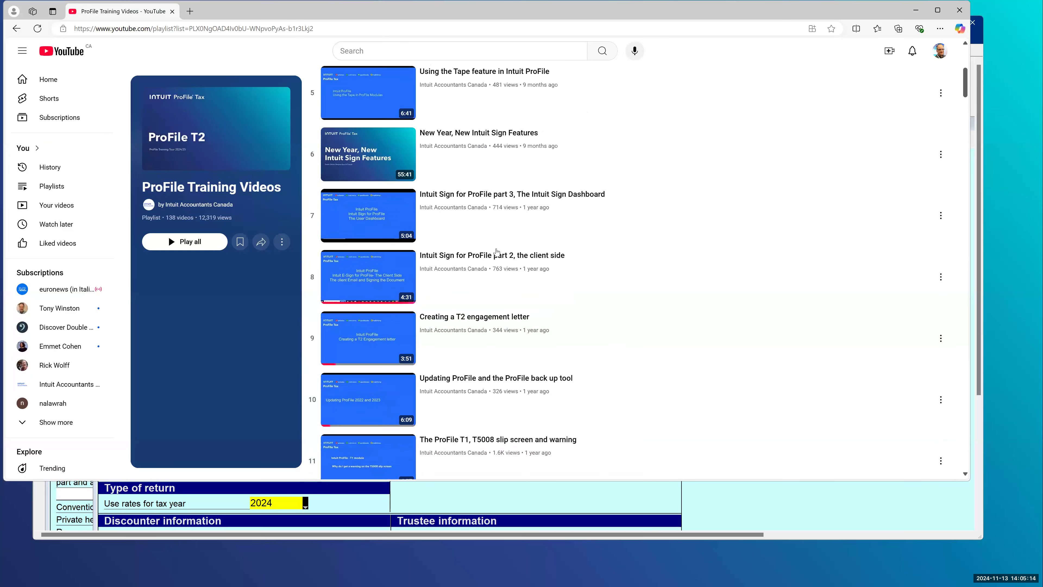
pyautogui.scroll(2, 496, 251)
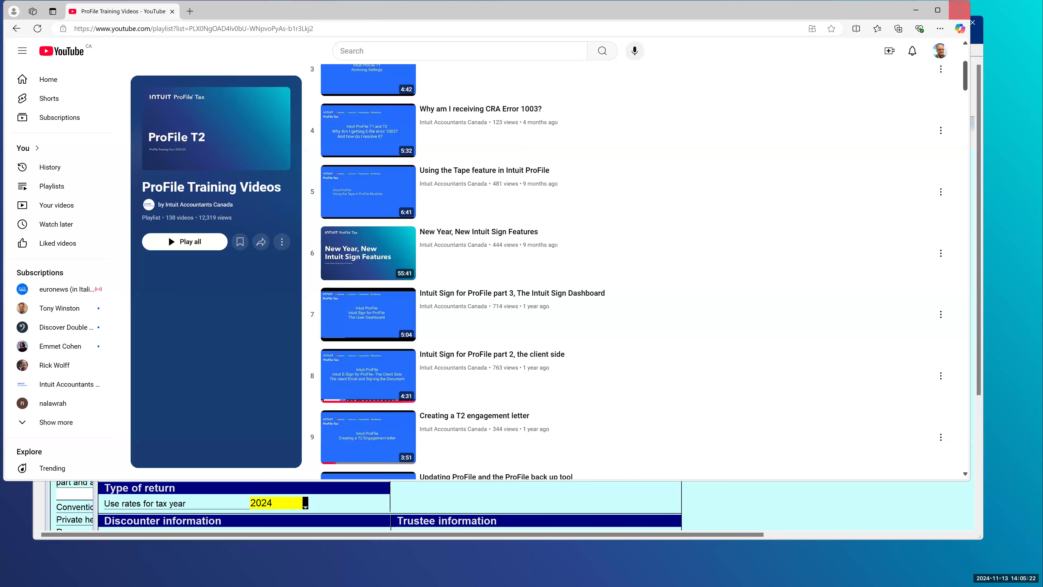
pyautogui.click(959, 10)
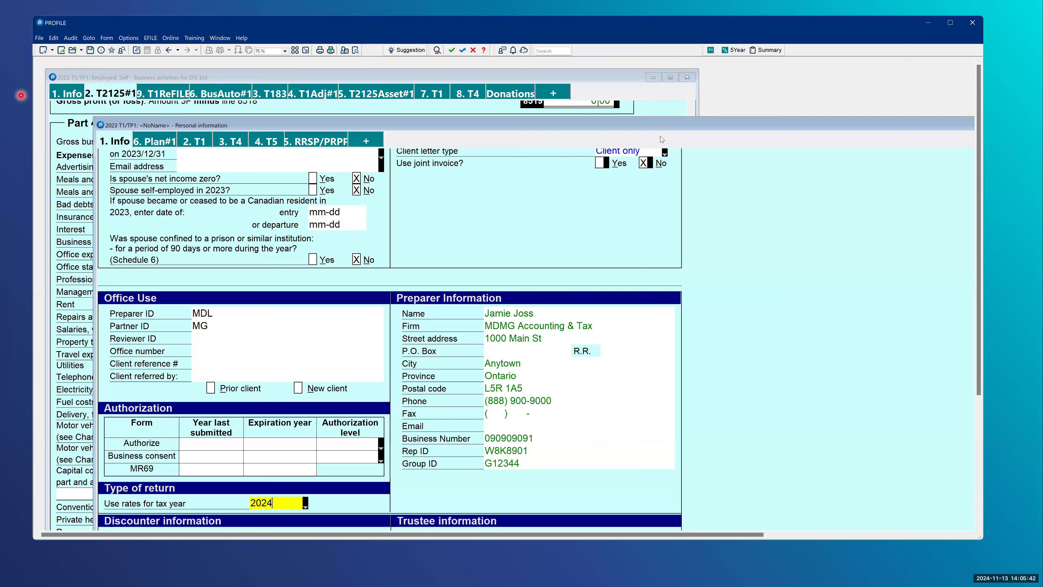
# Step: Close the Personal information return window without saving, leaving the RRSP/PRPP deduction form showing
pyautogui.click(616, 50)
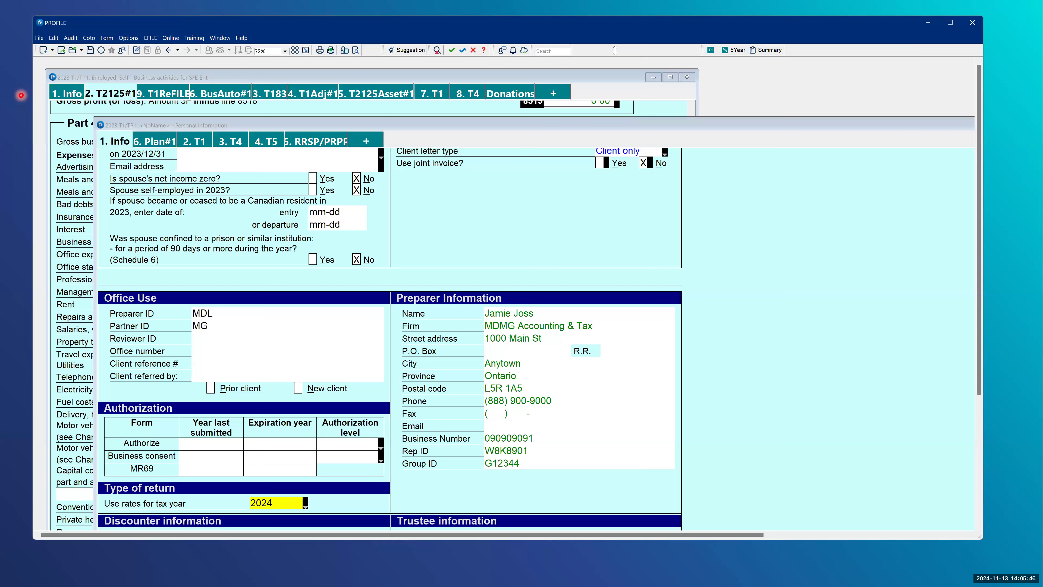
pyautogui.hotkey('alt', 'Tab')
pyautogui.hotkey('alt', 'Tab')
pyautogui.hotkey('alt', 'Tab')
pyautogui.hotkey('alt', 'Tab')
pyautogui.hotkey('alt', 'Tab')
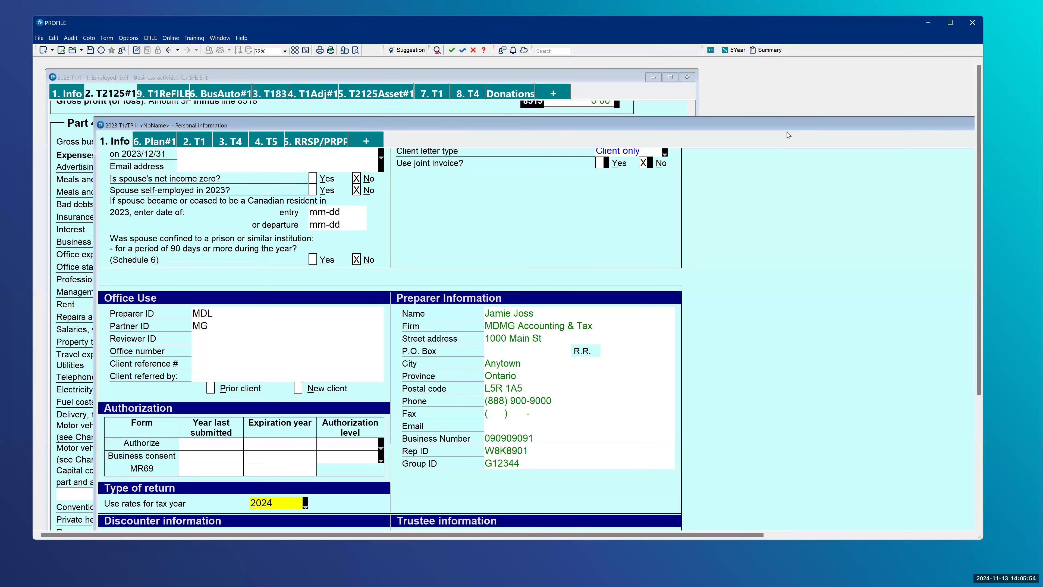
pyautogui.click(860, 141)
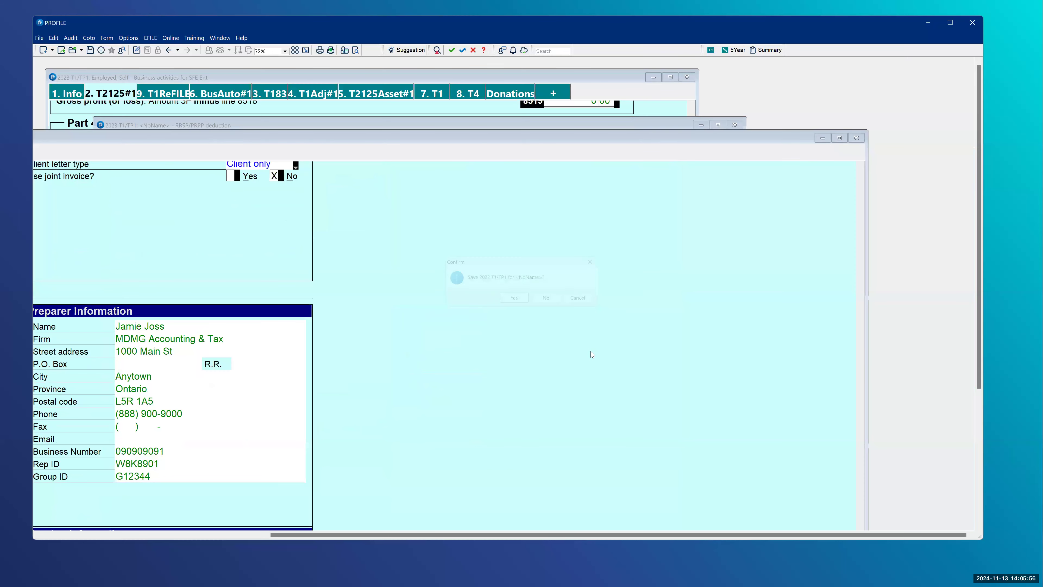
pyautogui.click(548, 301)
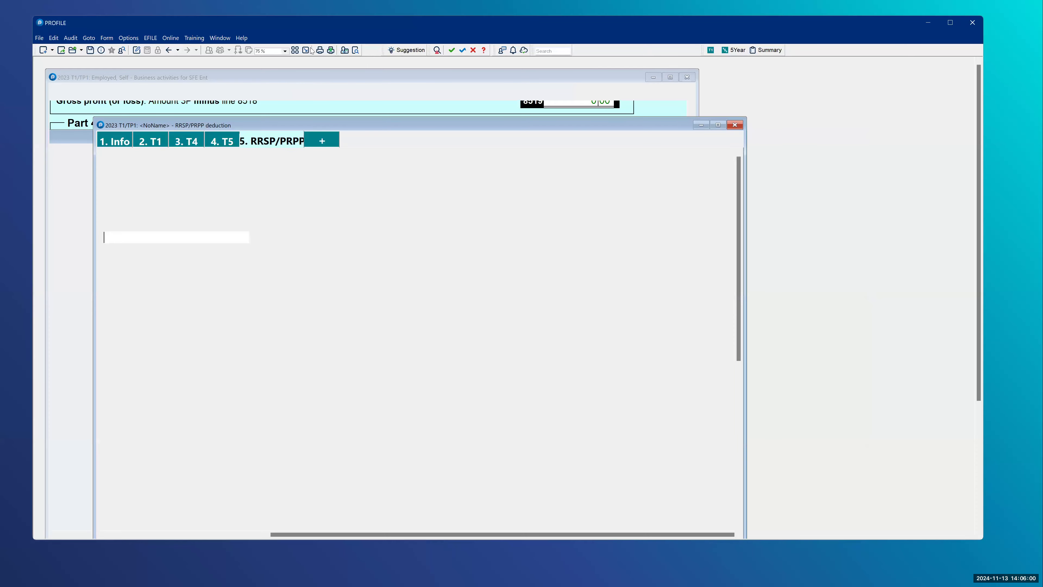
# Step: Clear the 2023 T1/TP1 file template path in Module Options
pyautogui.click(126, 38)
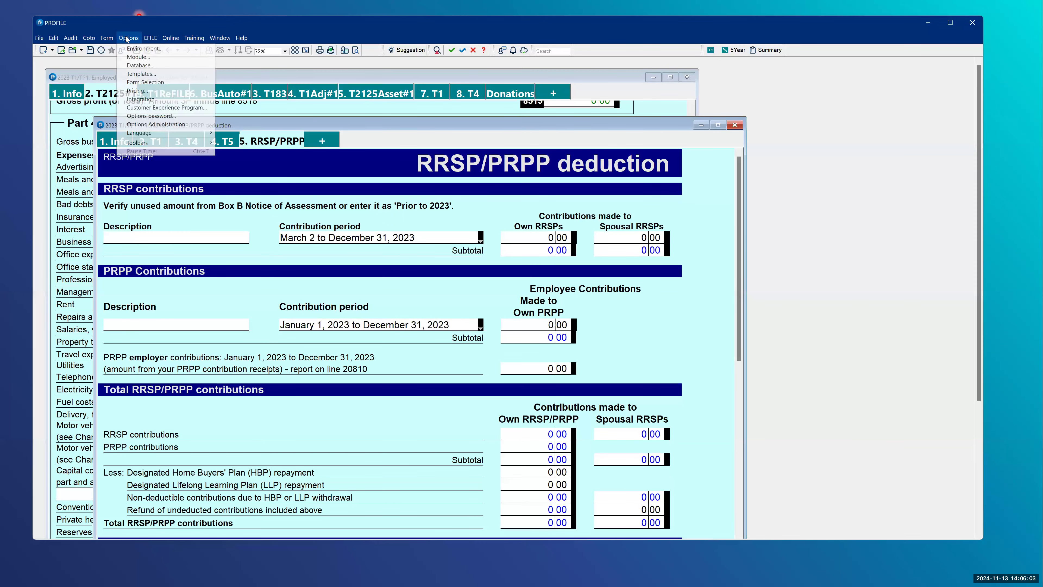
pyautogui.click(137, 57)
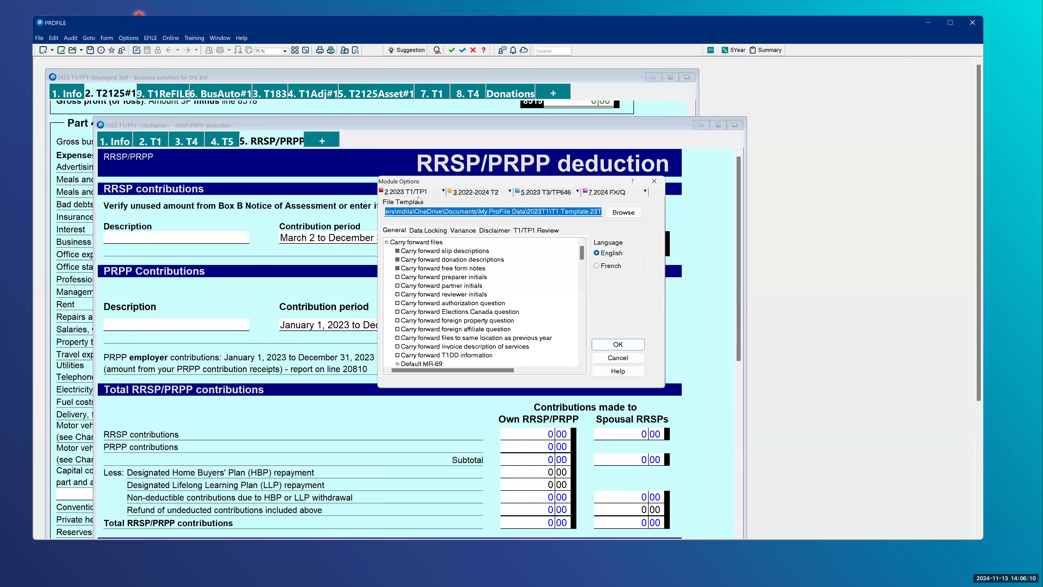
pyautogui.press('Delete')
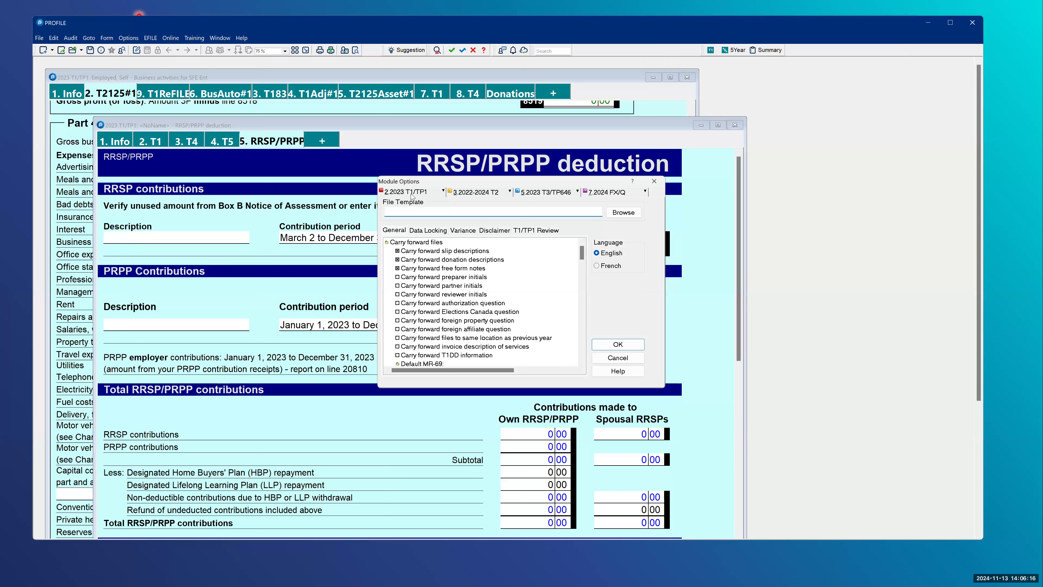
# Step: For 2024 T1/TP1, stop carrying forward donation and slip descriptions, and apply the changes
pyautogui.click(444, 191)
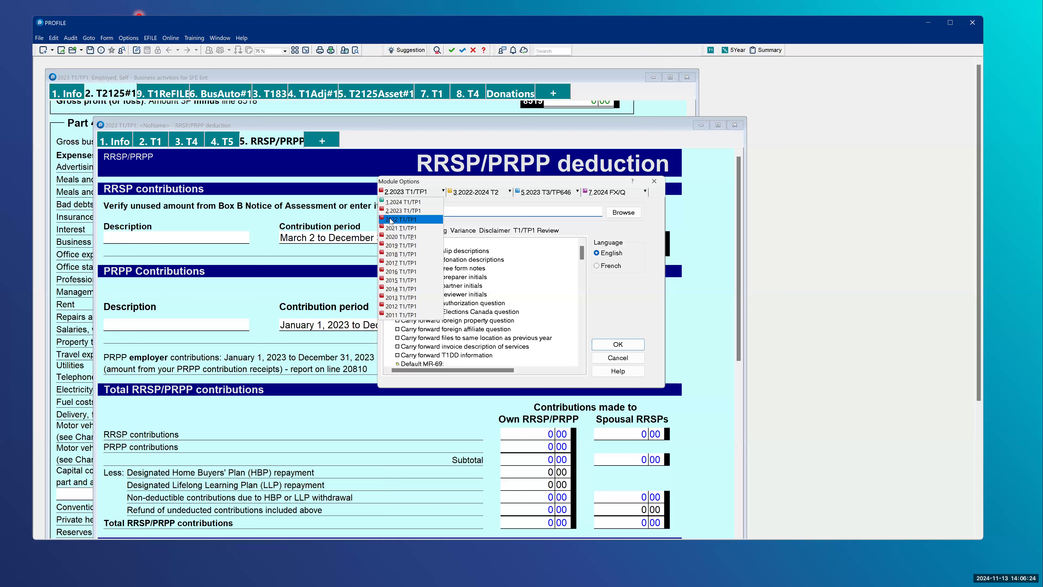
pyautogui.click(394, 203)
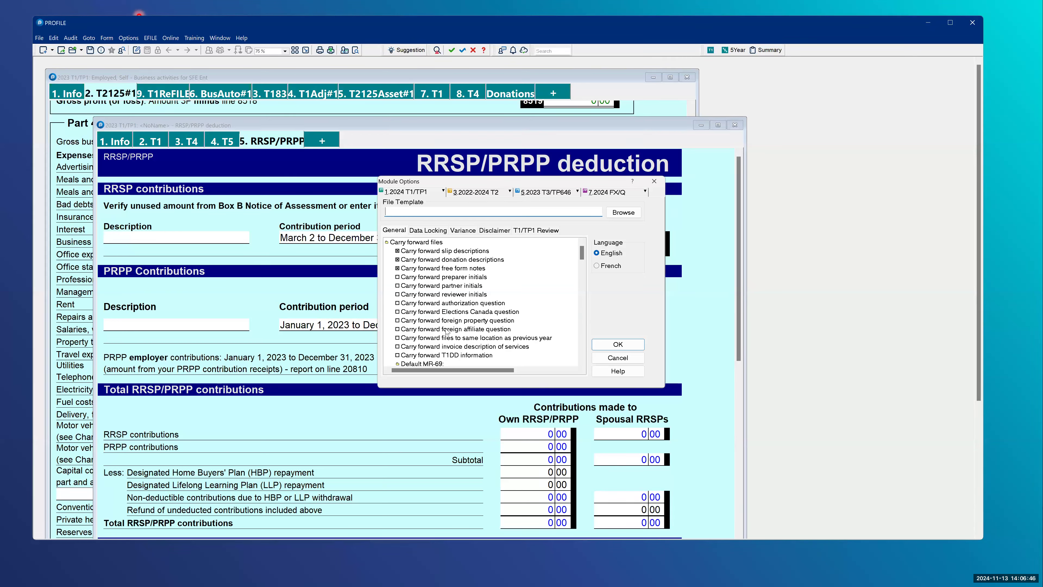
pyautogui.scroll(-1, 446, 330)
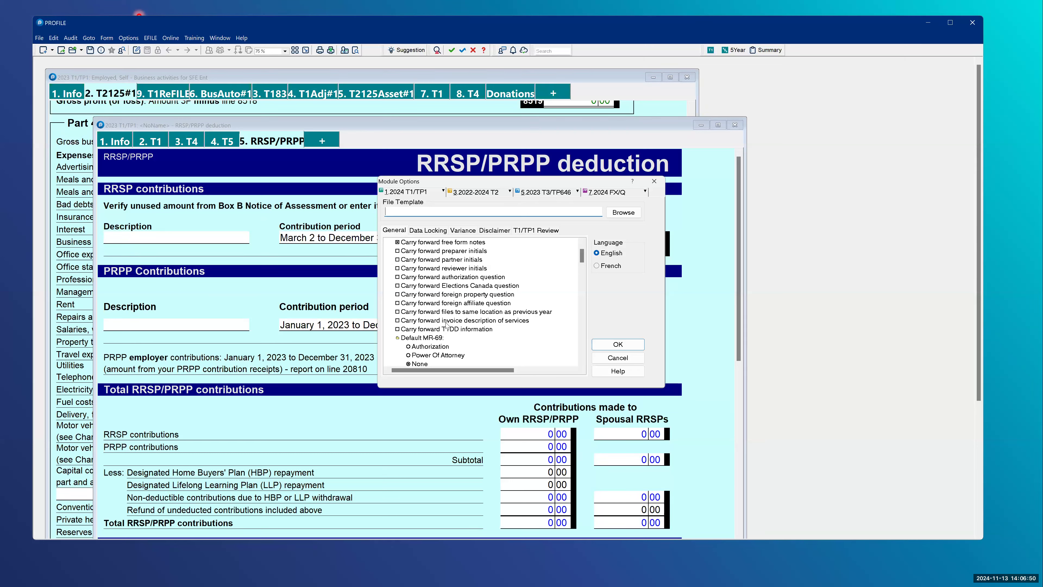
pyautogui.scroll(-2, 446, 324)
pyautogui.scroll(-4, 446, 325)
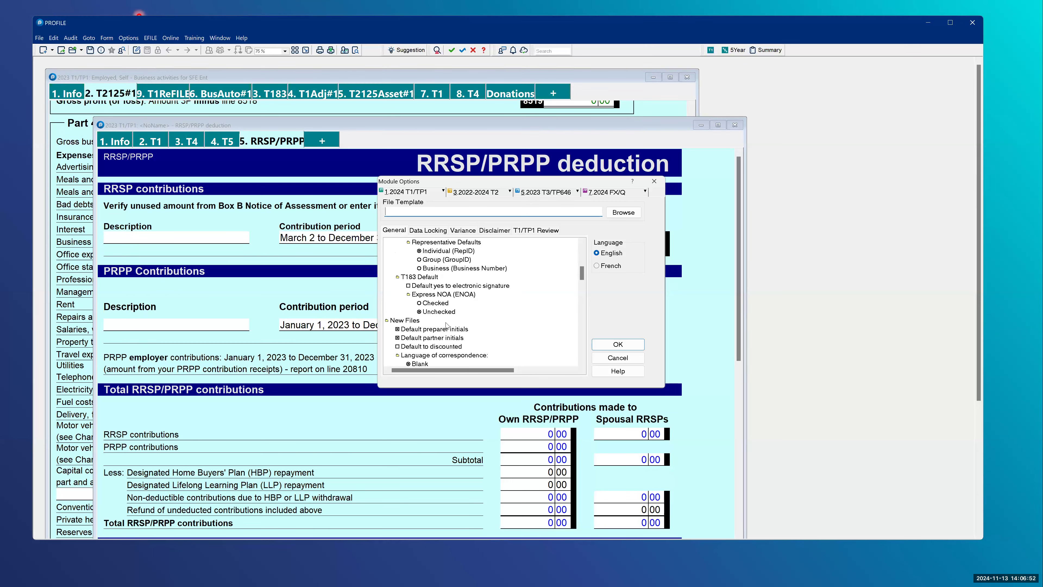
pyautogui.scroll(6, 447, 324)
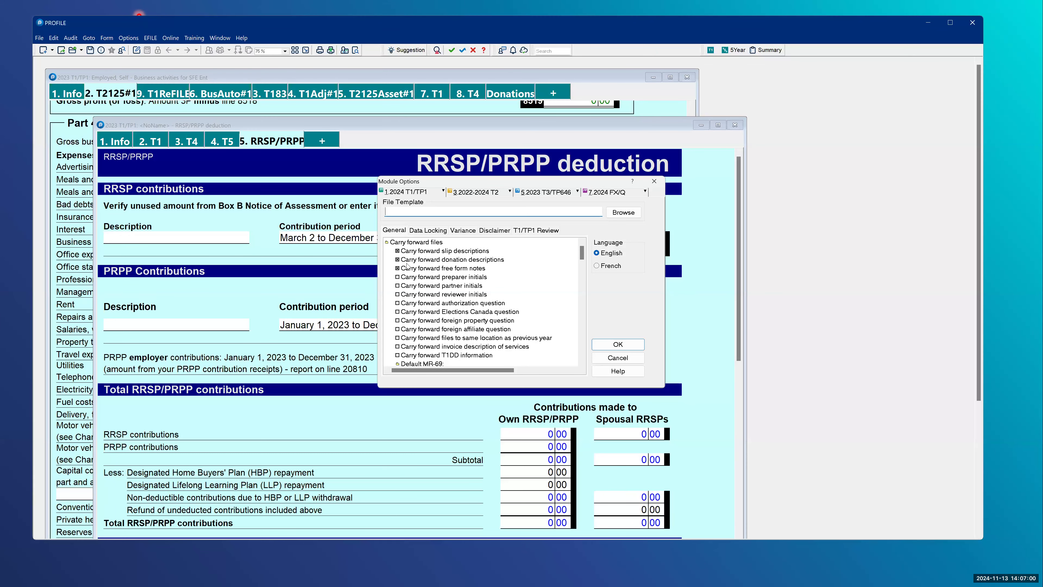
pyautogui.click(398, 259)
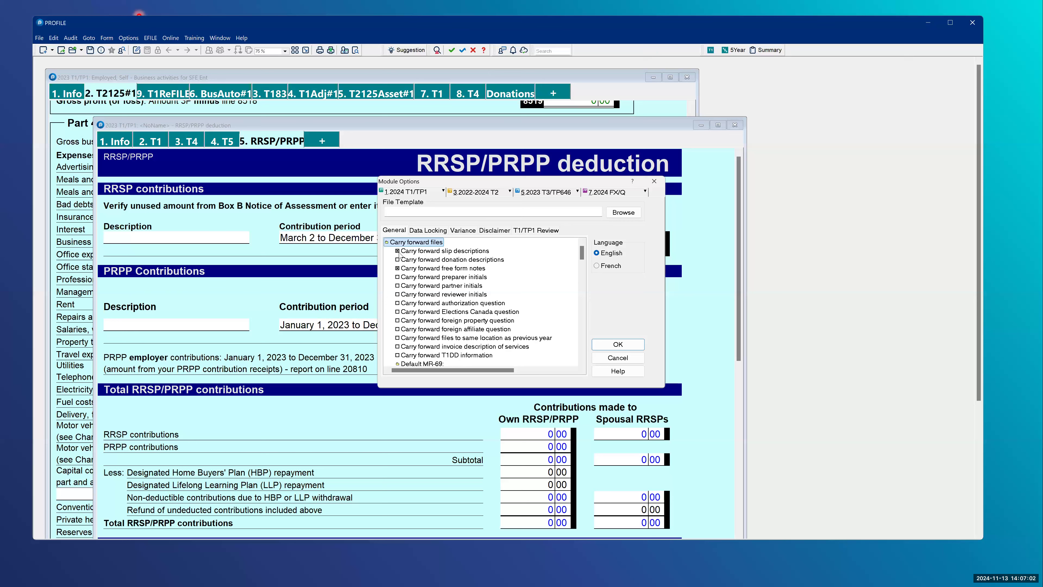
pyautogui.click(397, 251)
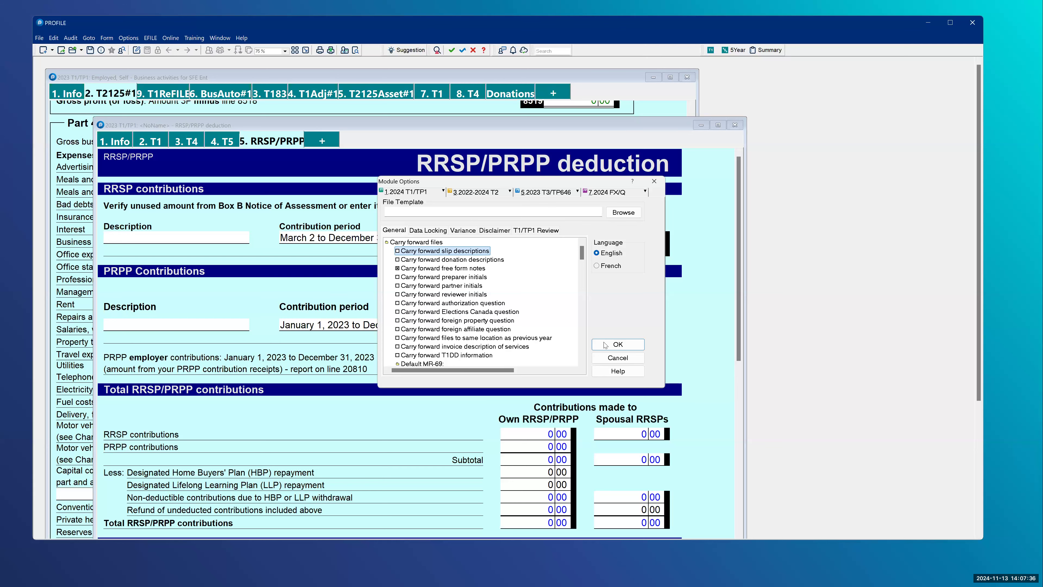
pyautogui.click(617, 358)
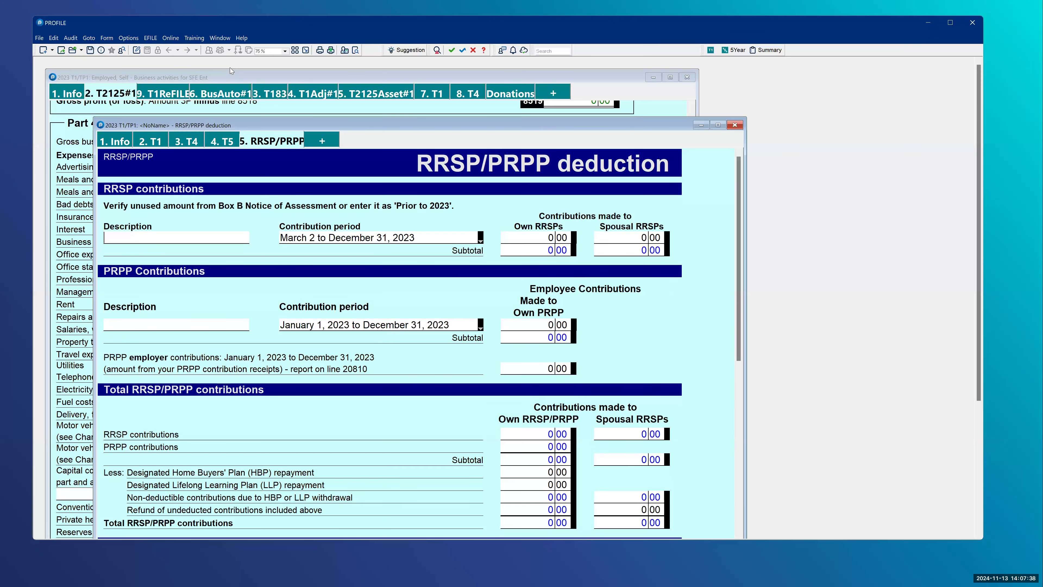
# Step: View the ProFile Training page in Edge, then switch back to the ProFile return
pyautogui.click(194, 37)
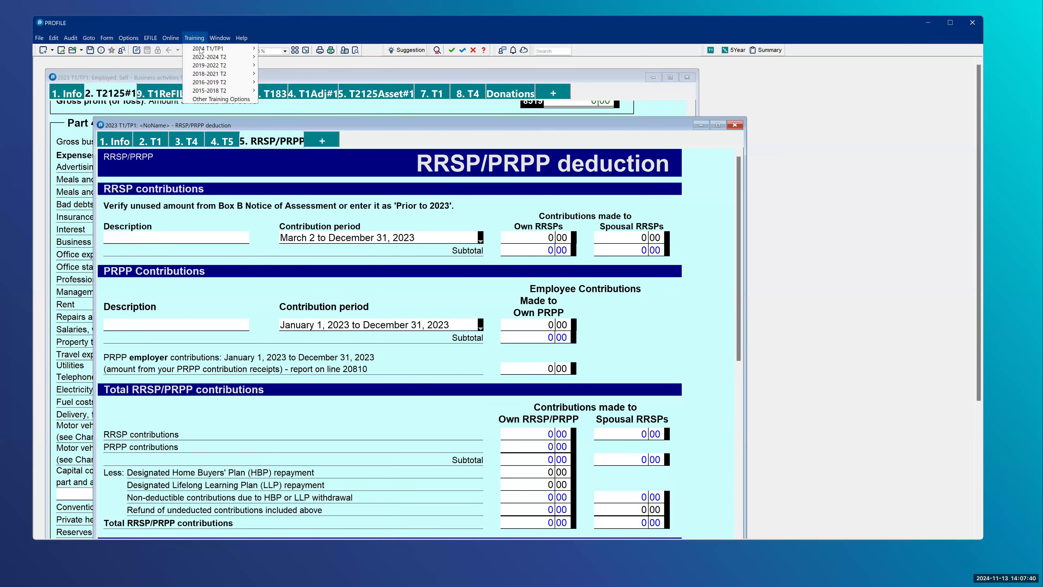
pyautogui.click(216, 100)
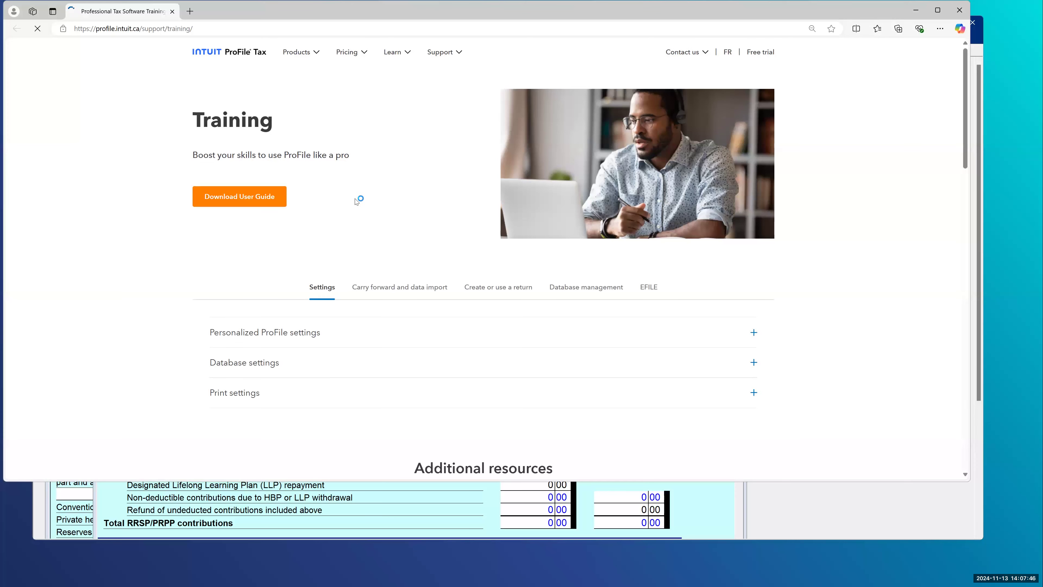
pyautogui.scroll(-8, 359, 200)
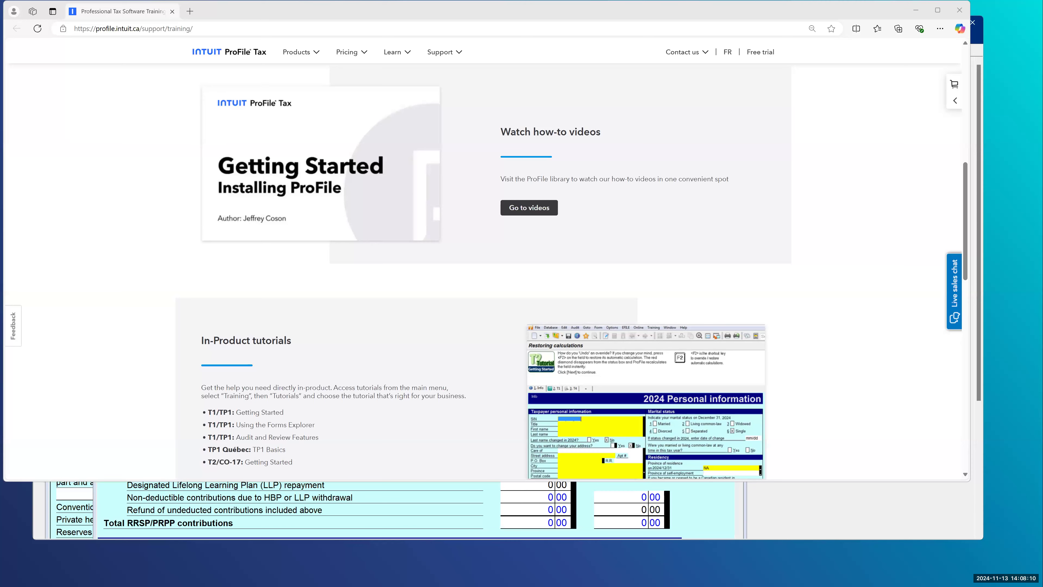
pyautogui.hotkey('alt', 'Tab')
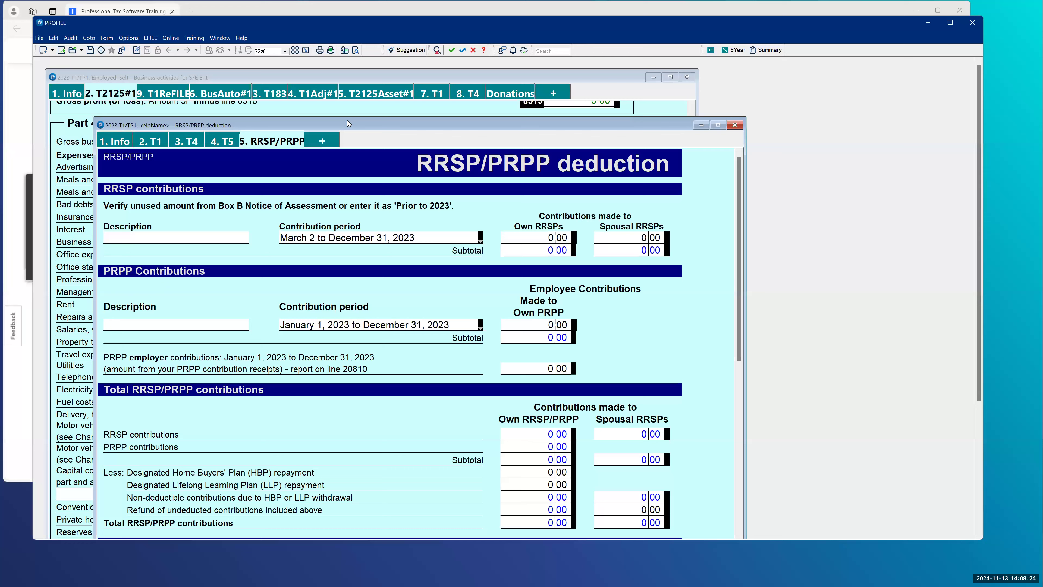
# Step: Search Form Explorer for 'let' and add the Client letter to the return
pyautogui.press('F4')
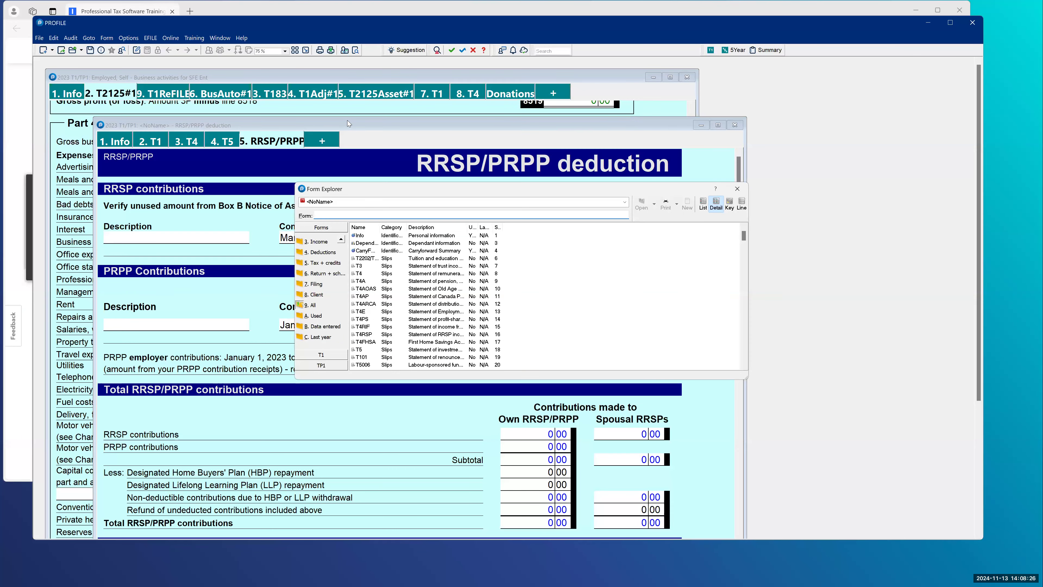
pyautogui.write('letter')
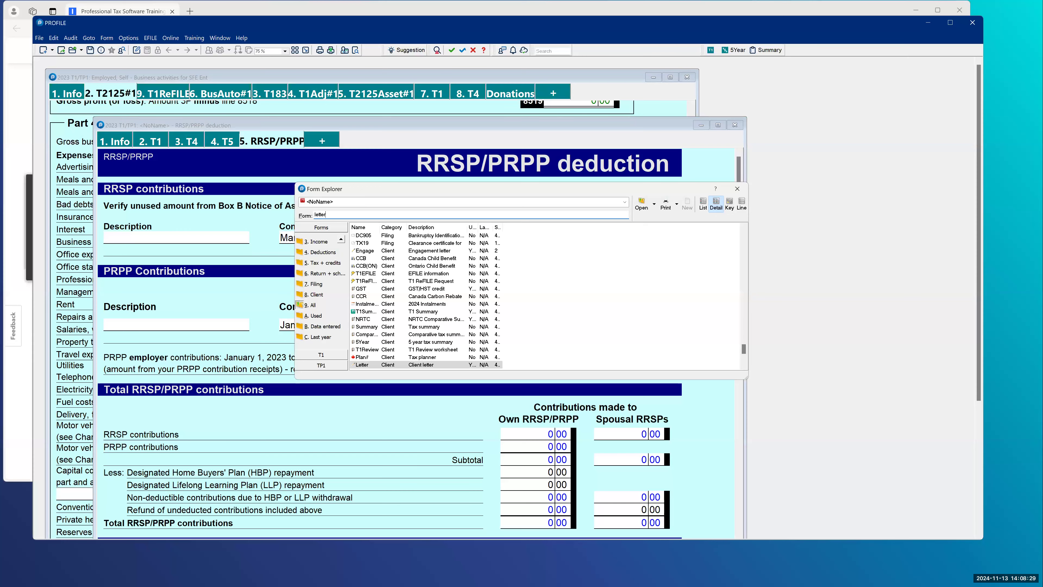
pyautogui.press('Return')
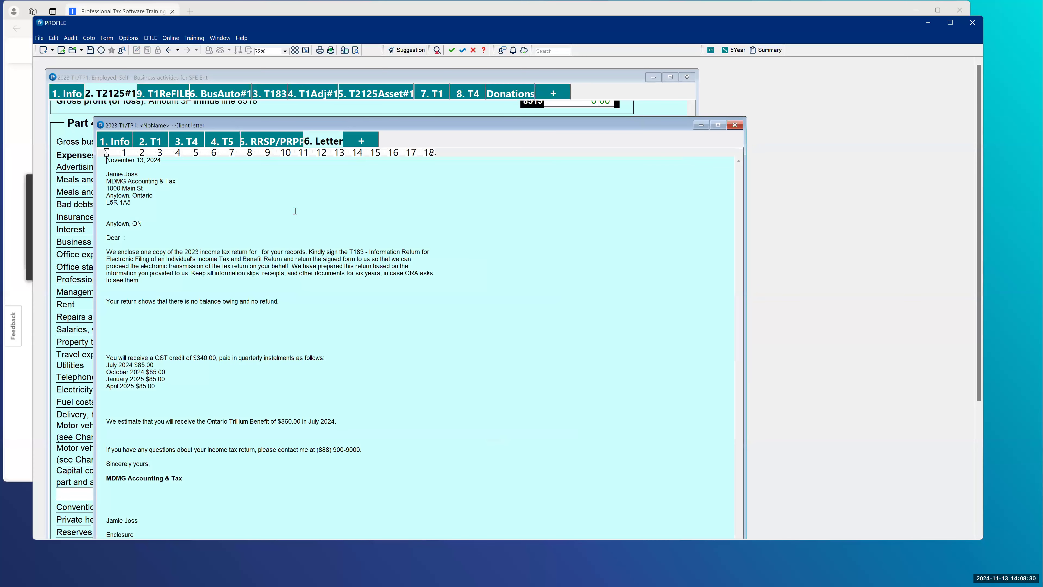
# Step: Place the cursor in the letter's first paragraph and around the balance-owing sentence
pyautogui.click(123, 254)
pyautogui.moveTo(123, 254); pyautogui.dragTo(129, 262)
pyautogui.click(129, 262)
pyautogui.click(128, 313)
pyautogui.click(124, 321)
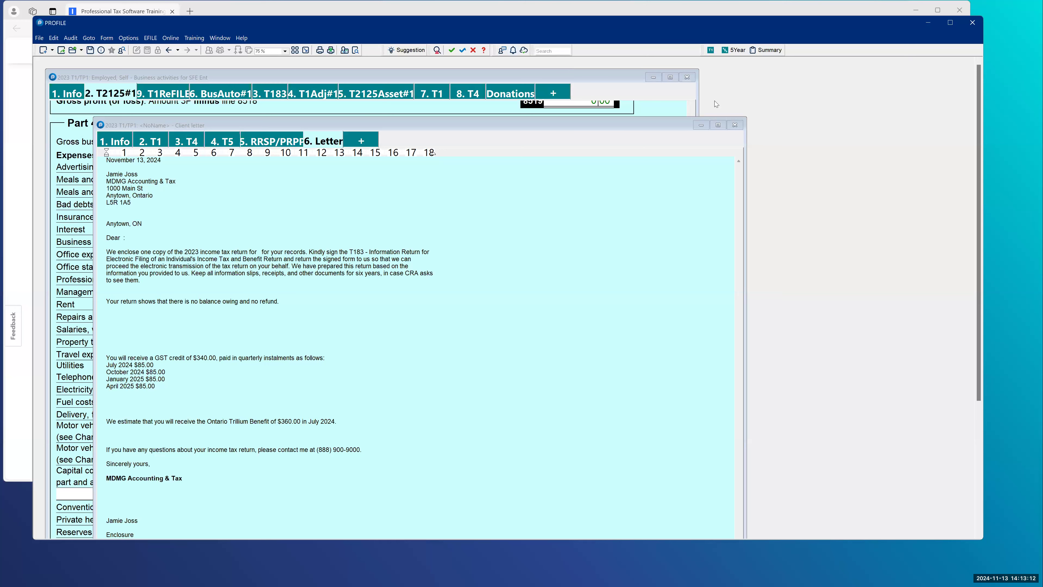
# Step: Open the 210-page ProFile User Guide PDF and scroll to its table of contents on page 7
pyautogui.click(609, 58)
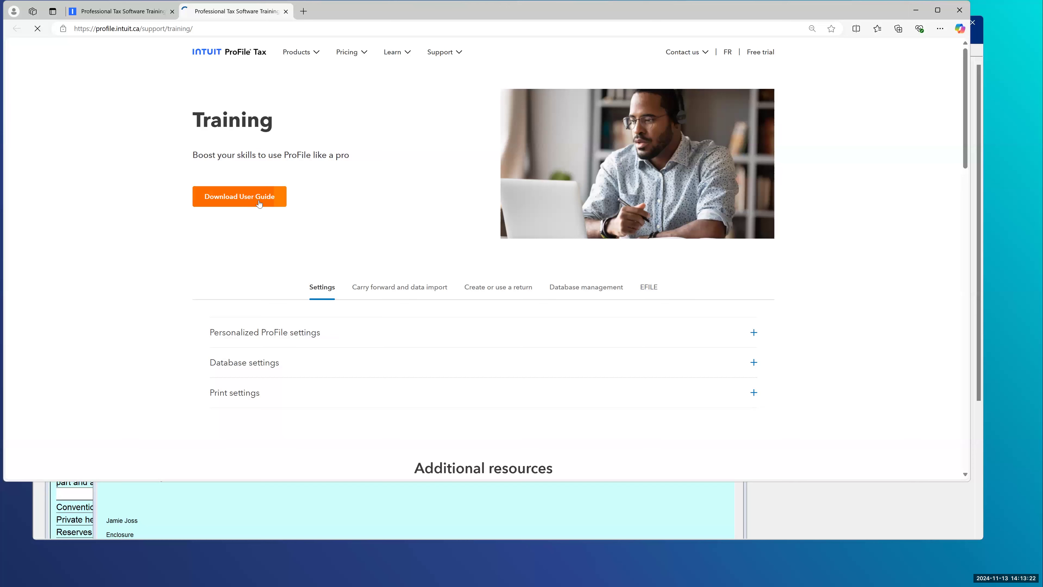
pyautogui.click(249, 203)
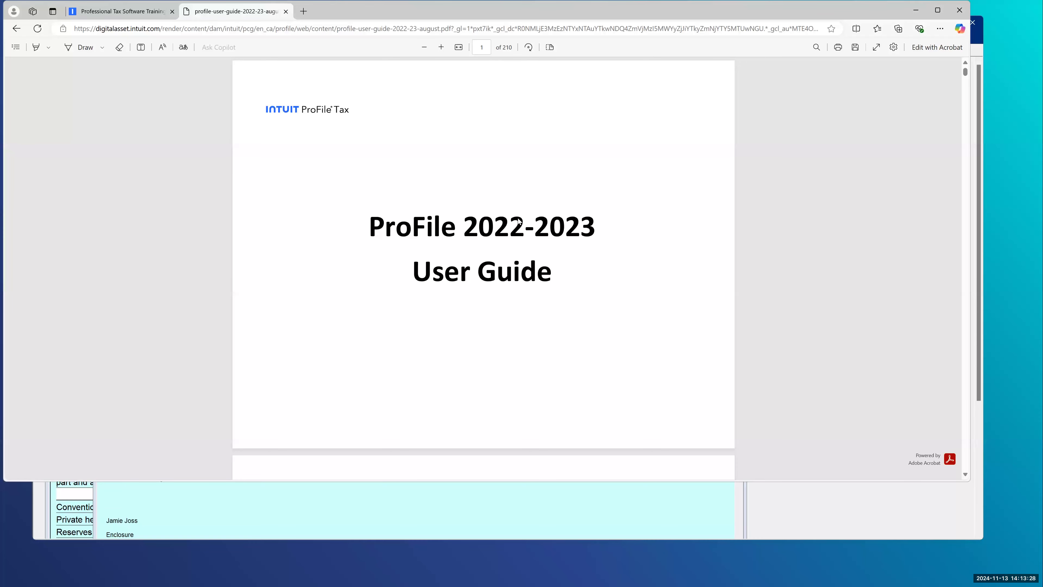
pyautogui.scroll(-15, 516, 222)
pyautogui.scroll(-12, 519, 222)
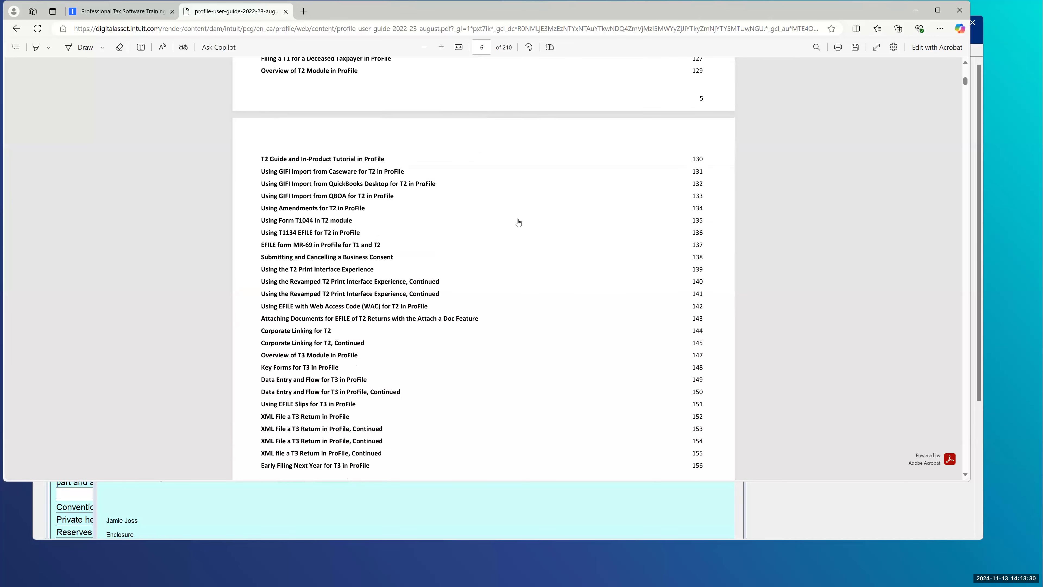
pyautogui.scroll(-5, 520, 222)
pyautogui.scroll(6, 520, 222)
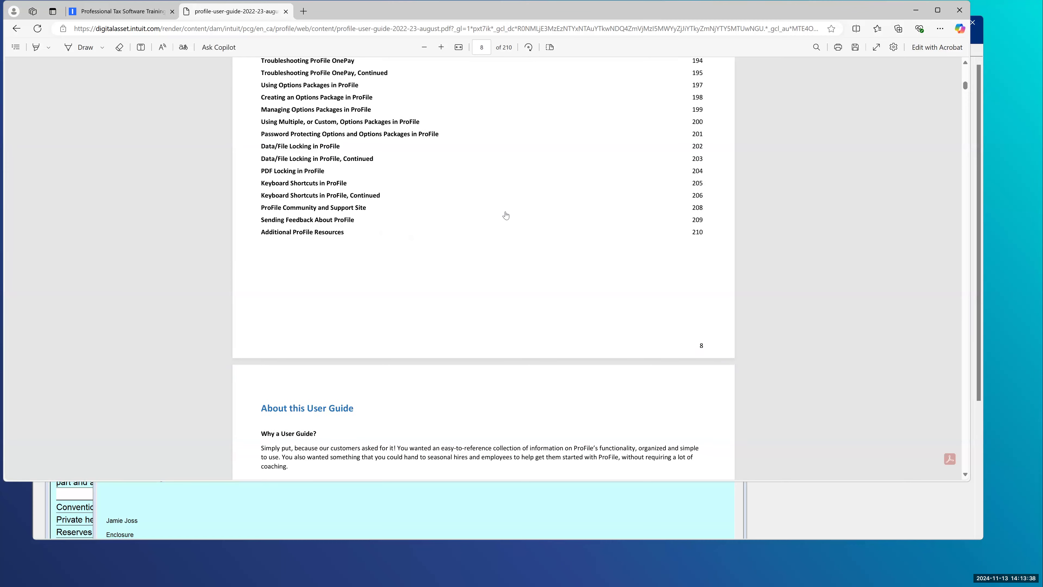
pyautogui.scroll(5, 506, 215)
pyautogui.scroll(8, 507, 216)
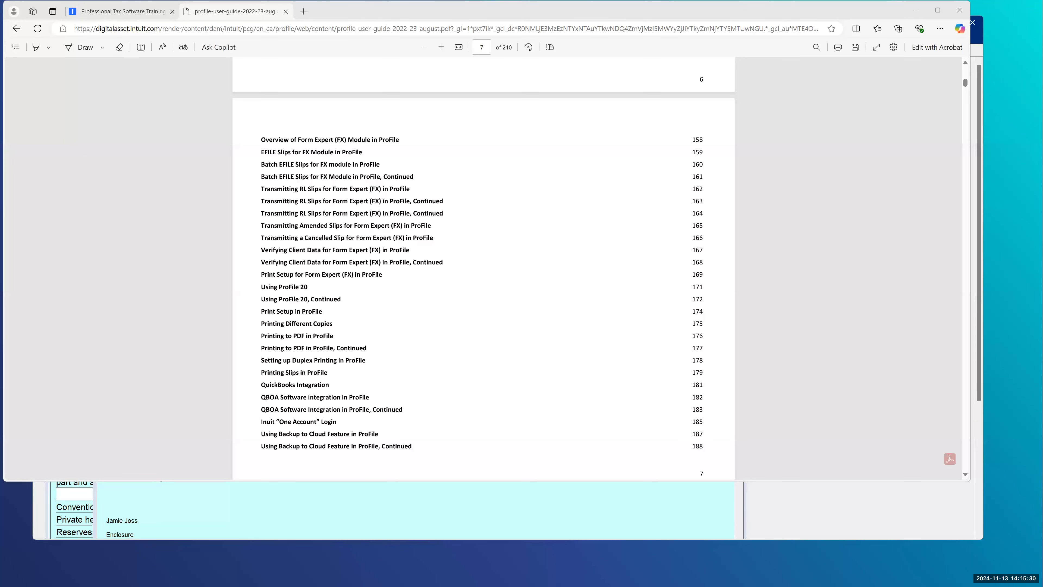
# Step: Bring the client letter forward and open Support options for ProFile from the Help menu
pyautogui.click(349, 521)
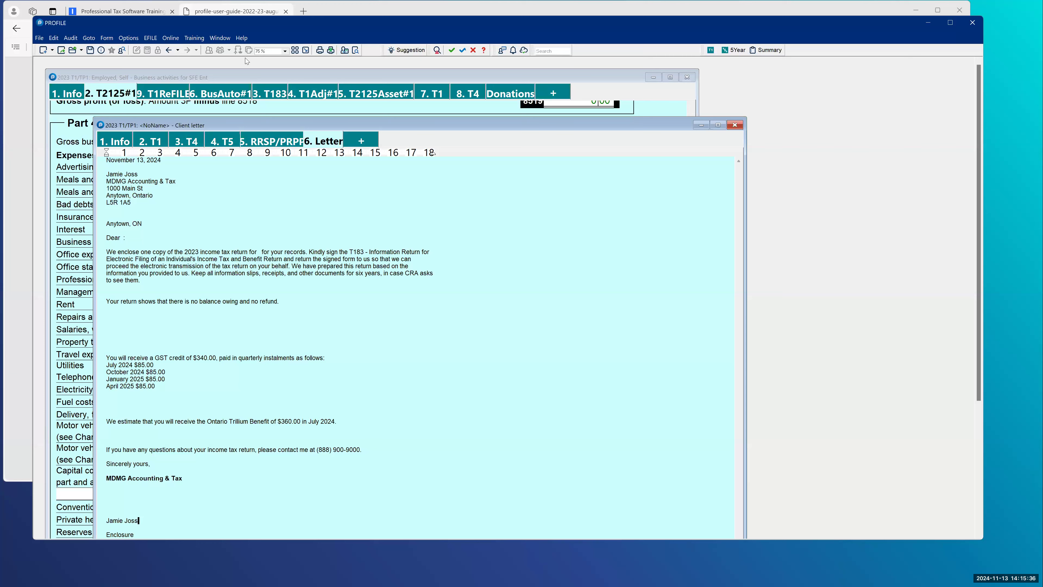
pyautogui.click(242, 37)
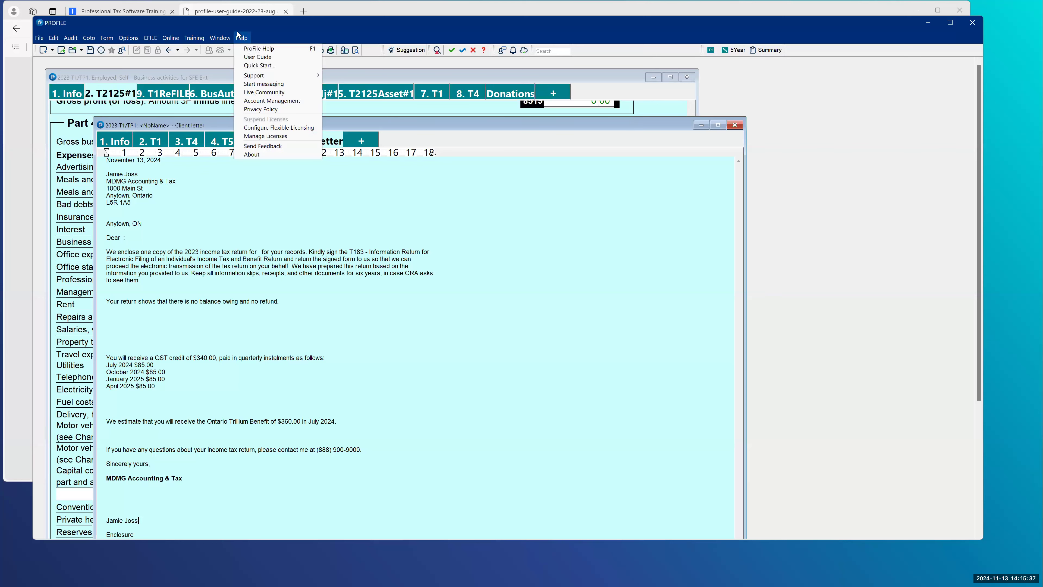
pyautogui.click(288, 85)
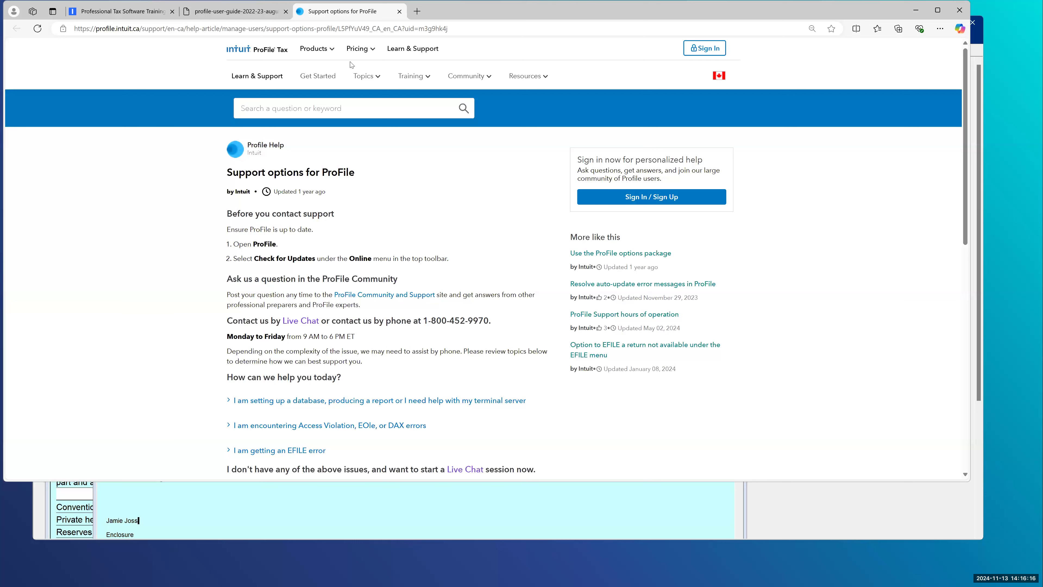
# Step: Review the Support options for ProFile page listing Live Chat and weekday 9 AM–6 PM phone support
pyautogui.moveTo(350, 61)
pyautogui.click(985, 350)
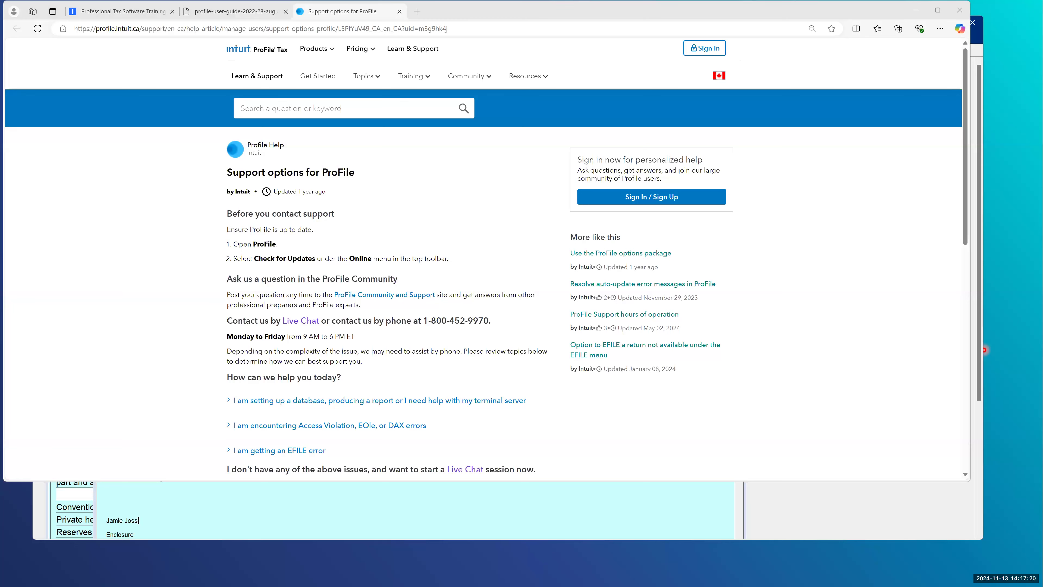